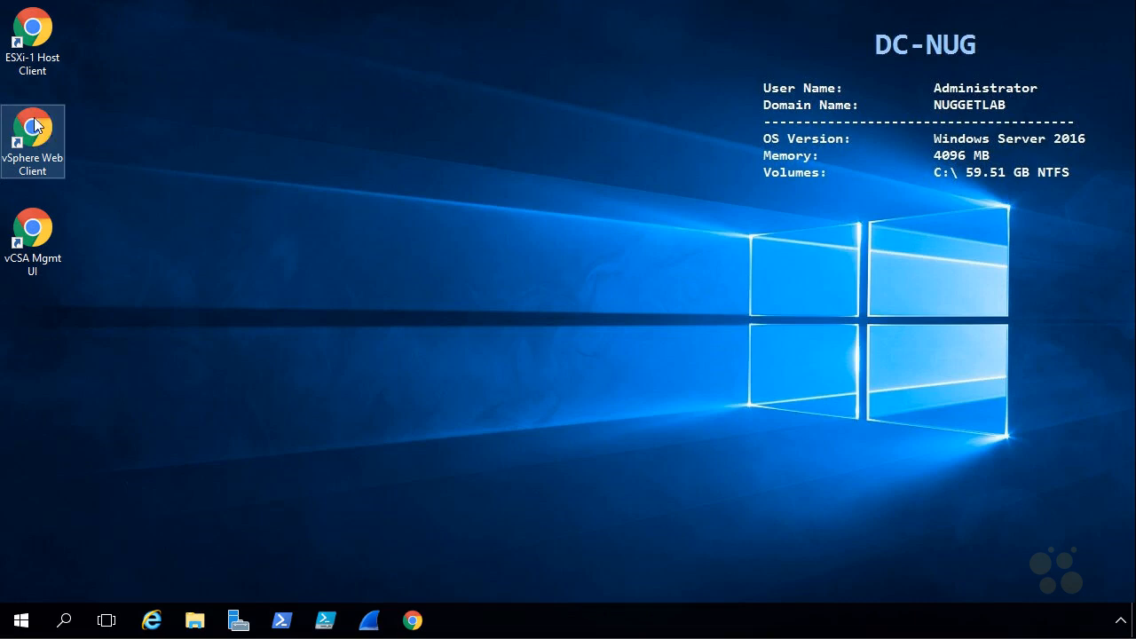
# Launch the vSphere Web Client and sign in to vCenter with the administrator credentials
pyautogui.doubleClick(33, 131)
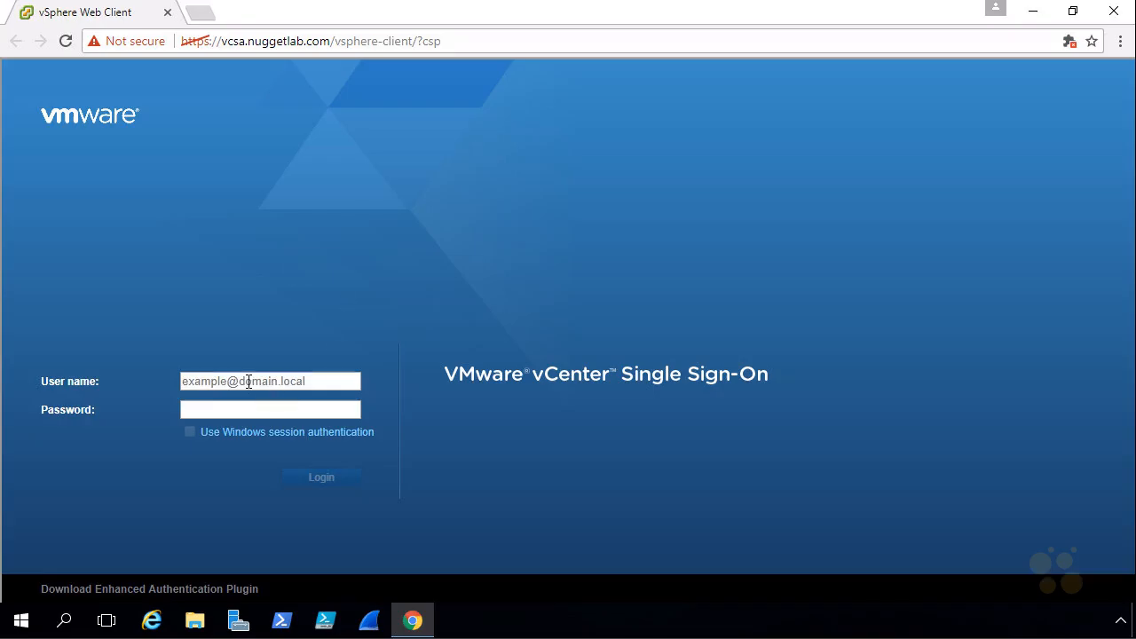
pyautogui.click(248, 381)
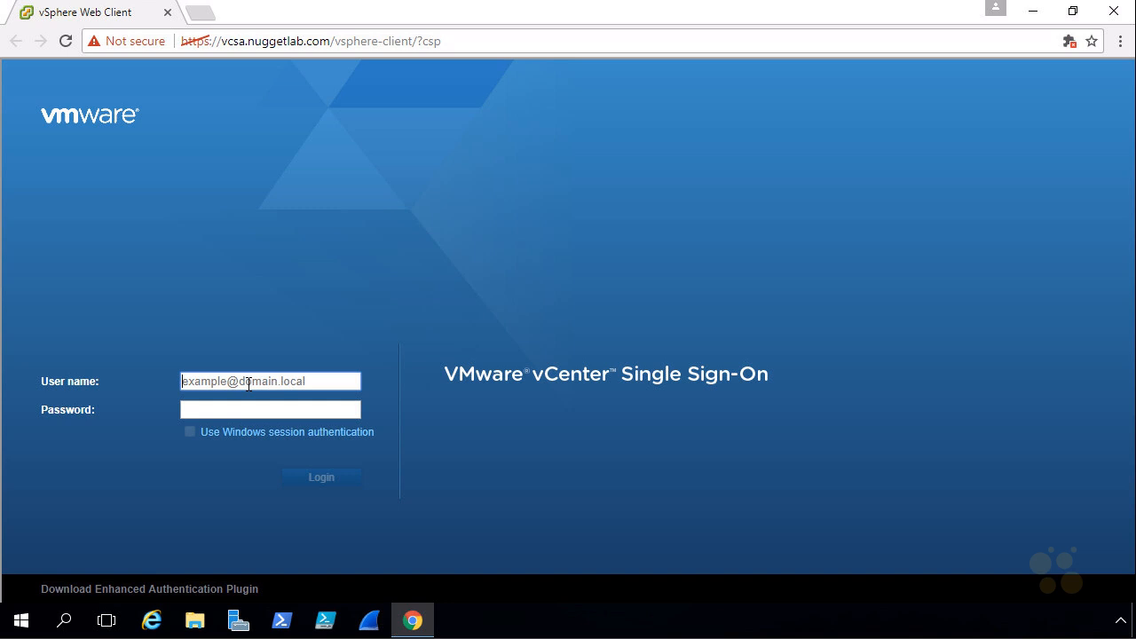
pyautogui.hotkey('ctrl', 'v')
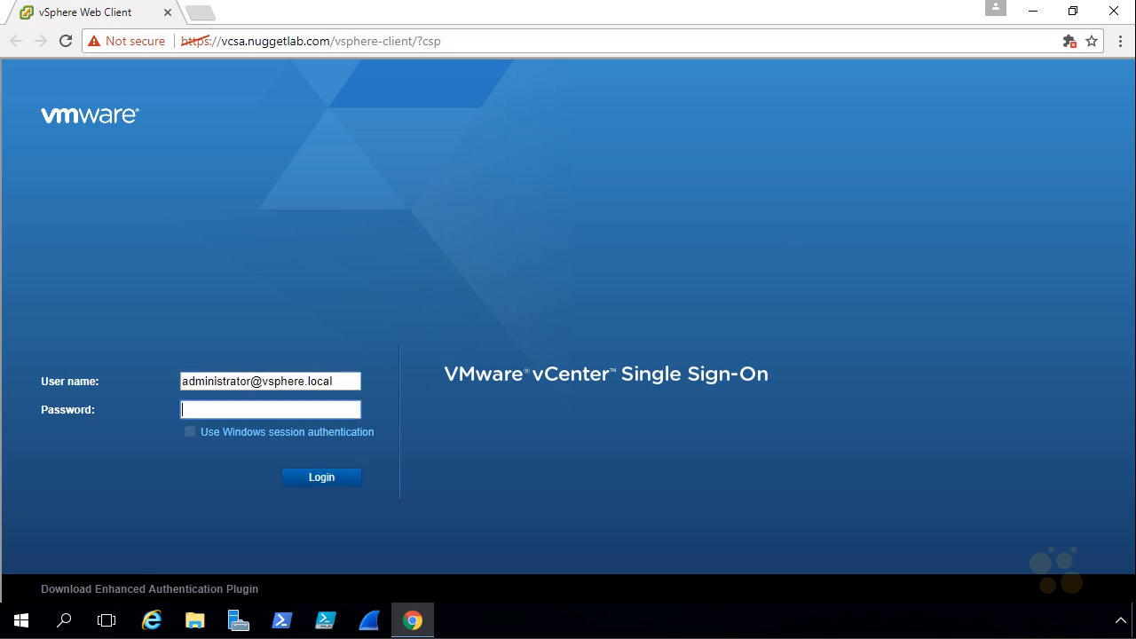
pyautogui.click(338, 481)
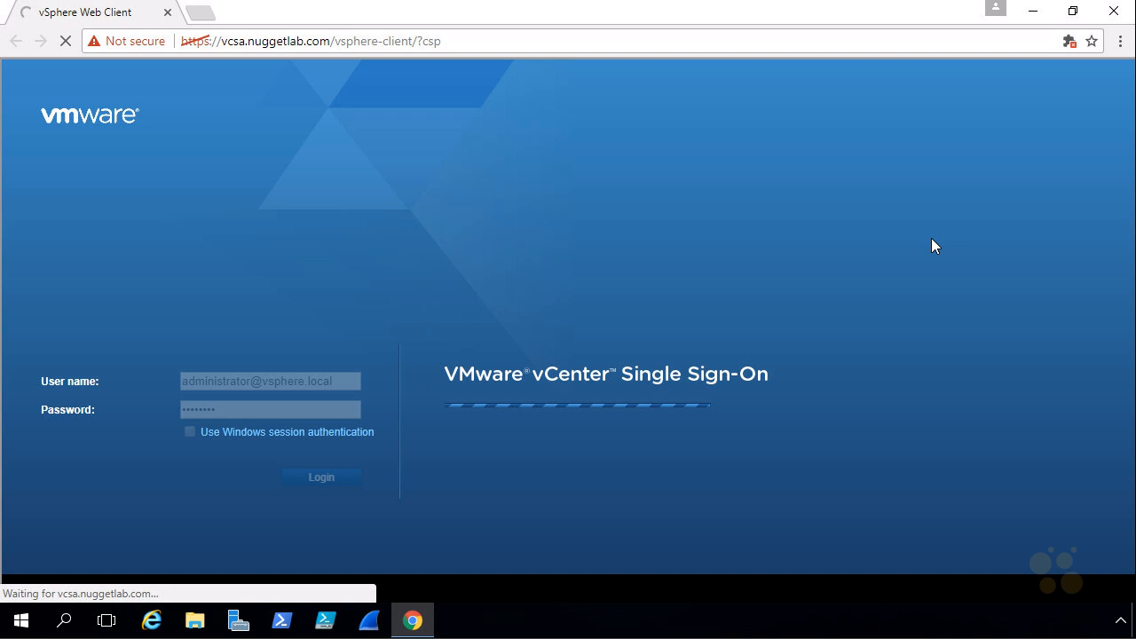
# Toggle the browser's F11 full screen on and off, then bring up Chrome's options menu
pyautogui.press('F11')
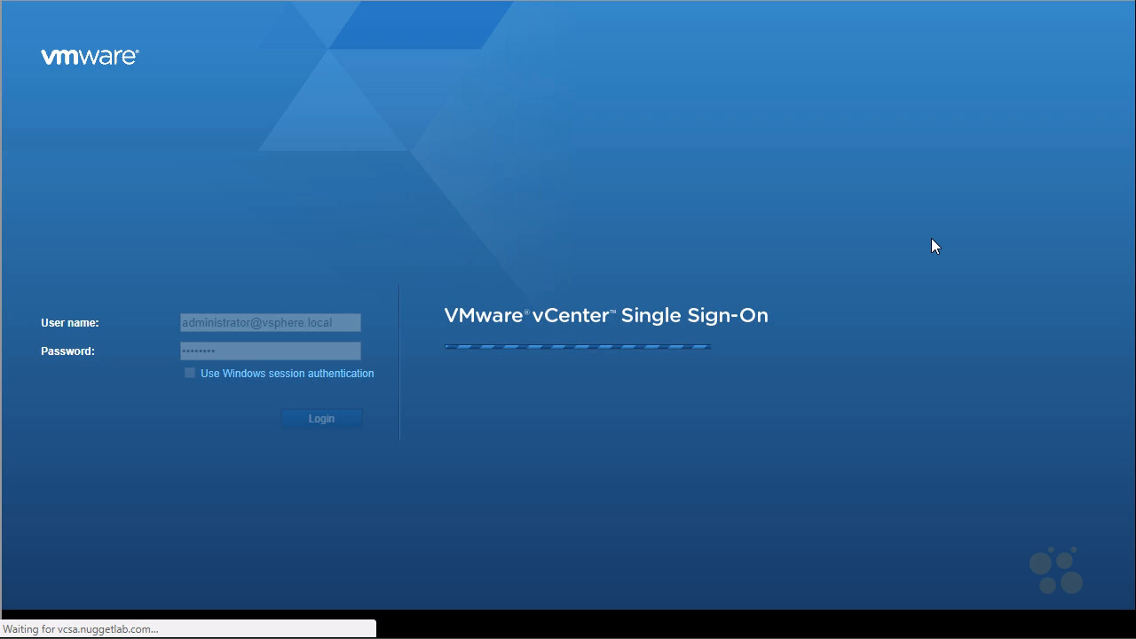
pyautogui.press('F11')
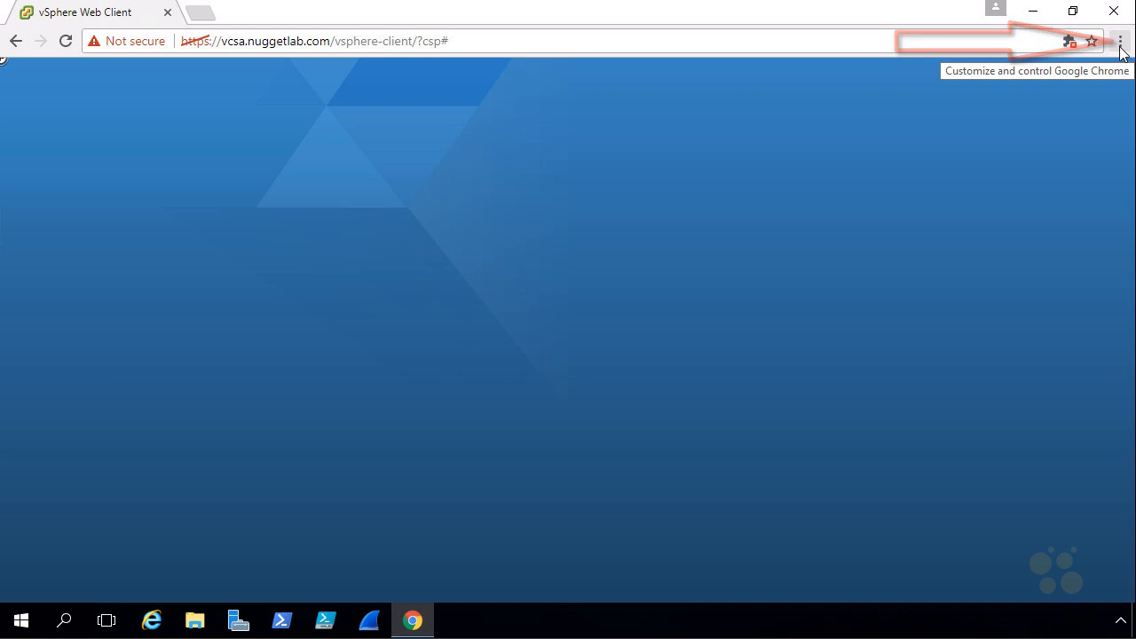
pyautogui.click(1120, 43)
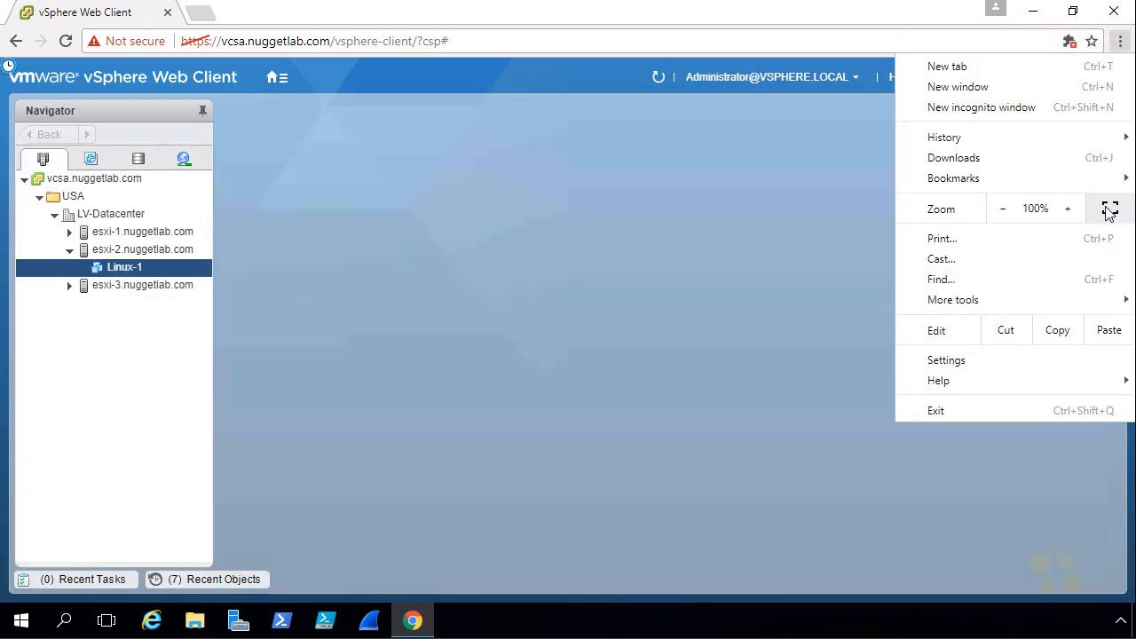
# Make the browser full screen and show the esxi-2.nuggetlab.com summary under Hosts and Clusters
pyautogui.click(1109, 210)
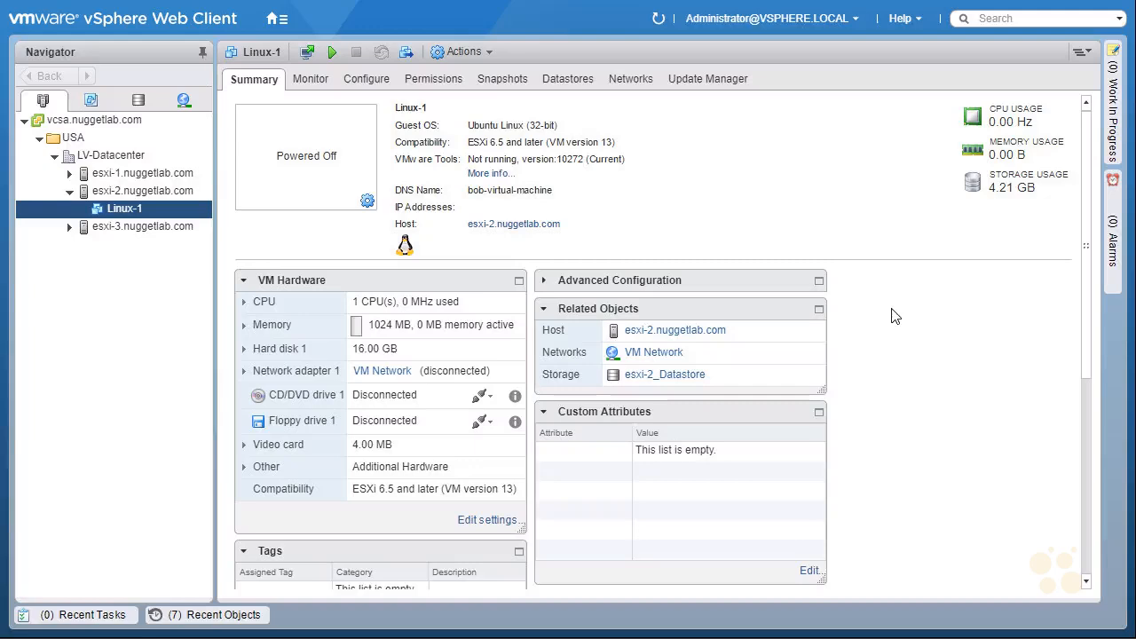
pyautogui.click(276, 19)
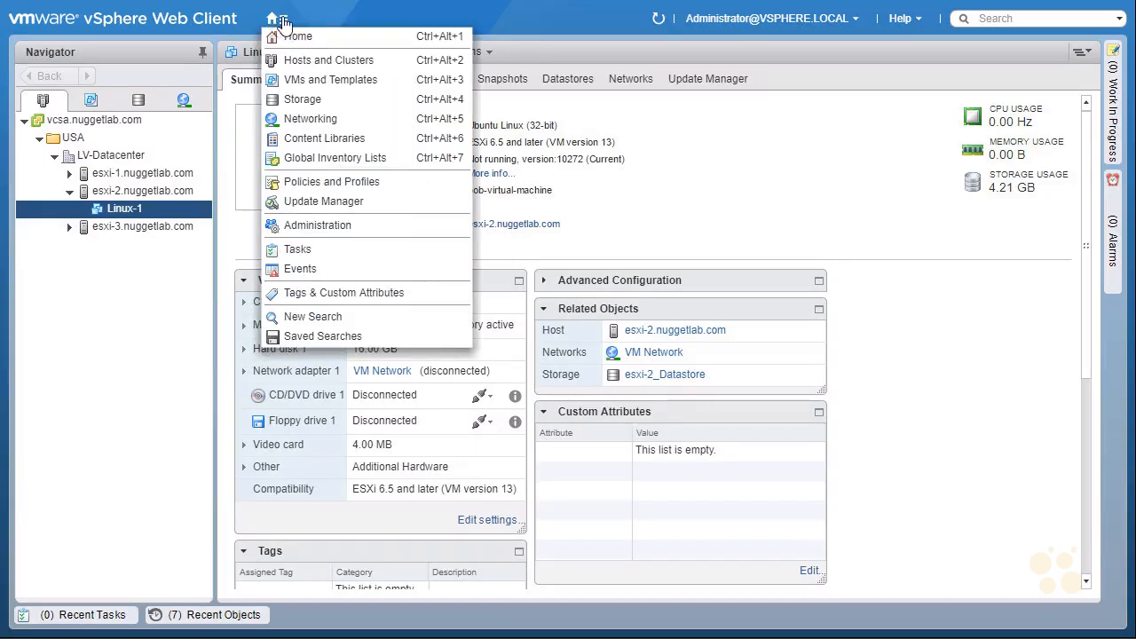
pyautogui.click(336, 41)
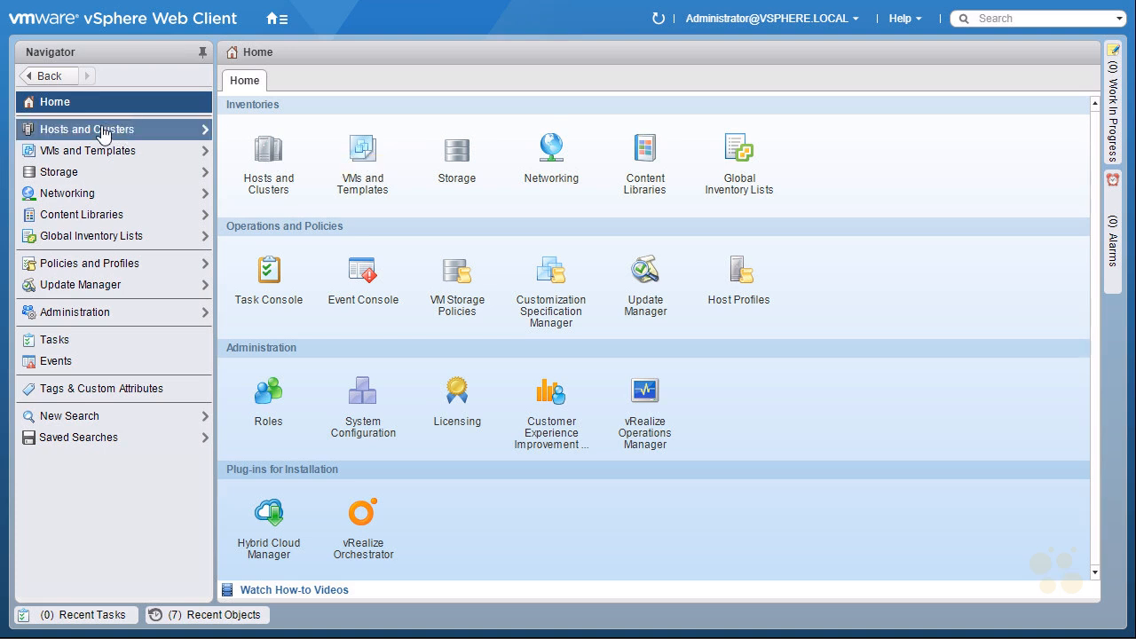
pyautogui.click(269, 160)
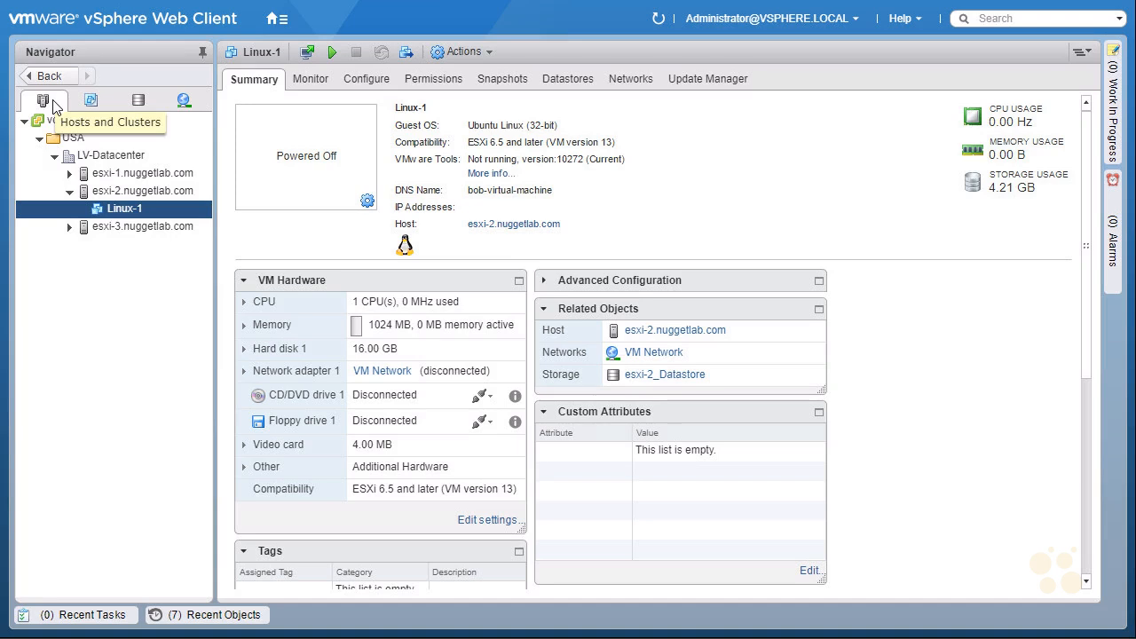
pyautogui.click(155, 197)
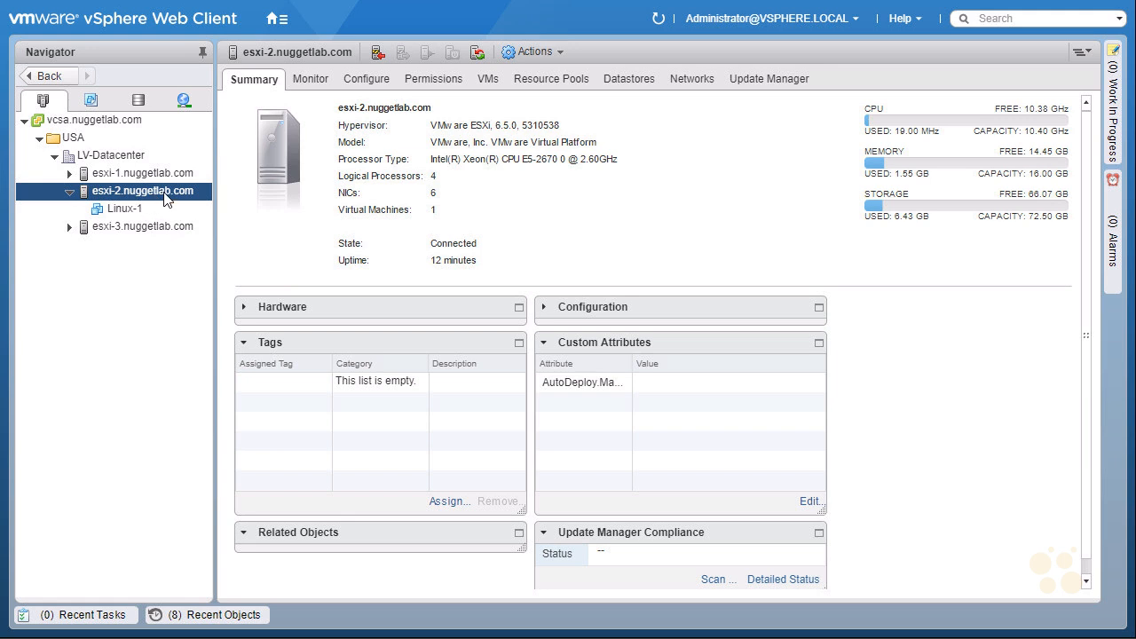
# Go to esxi-2's Configure settings and list its virtual switches, showing only vSwitch0
pyautogui.rightClick(165, 197)
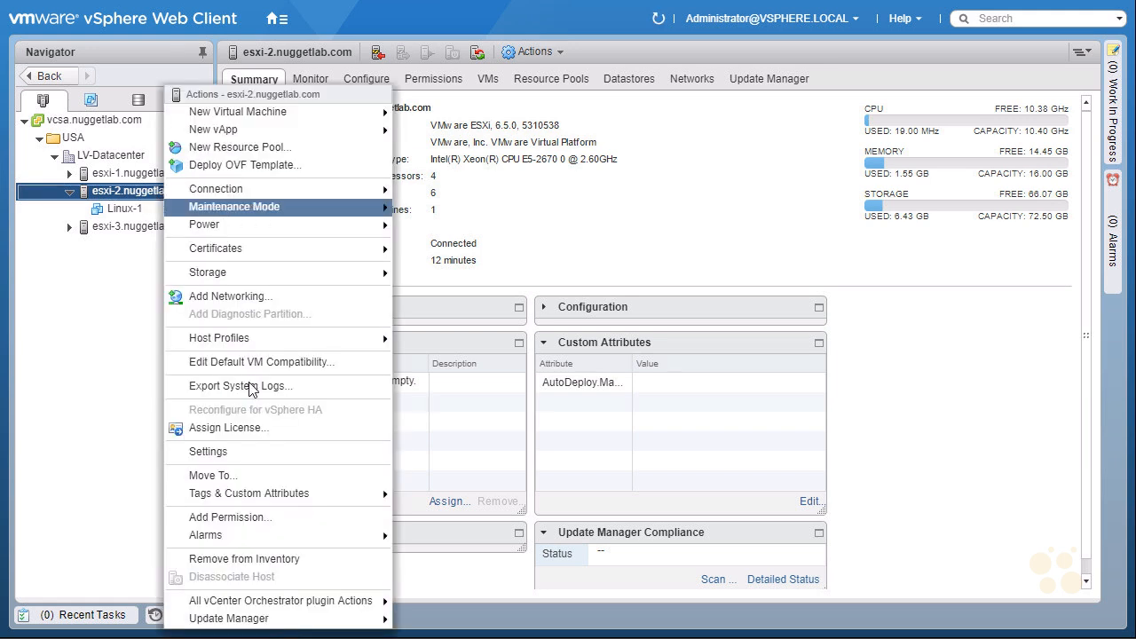
pyautogui.click(262, 451)
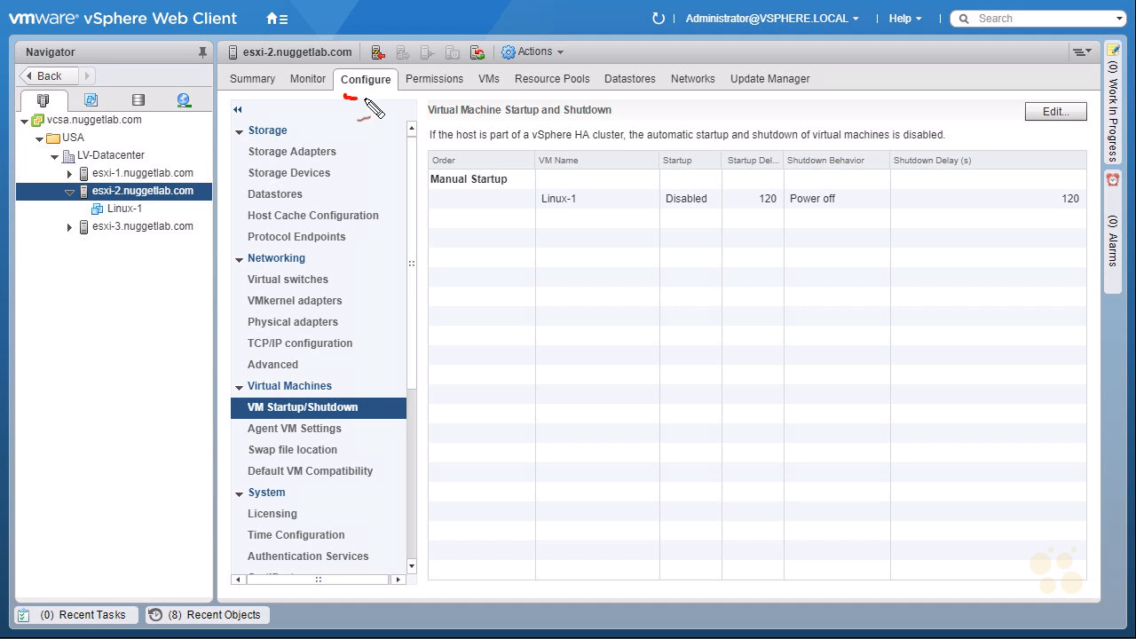
pyautogui.moveTo(344, 94); pyautogui.dragTo(356, 98)
pyautogui.moveTo(213, 151)
pyautogui.mouseDown()
pyautogui.moveTo(209, 170)
pyautogui.moveTo(227, 145)
pyautogui.mouseUp()
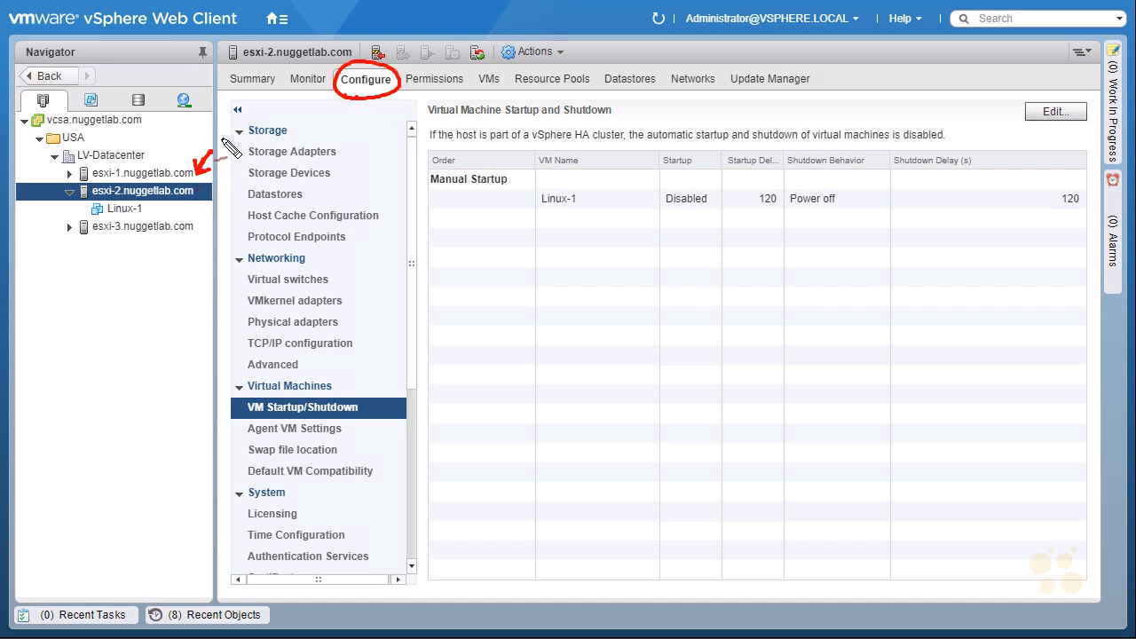
pyautogui.moveTo(355, 118); pyautogui.dragTo(365, 91)
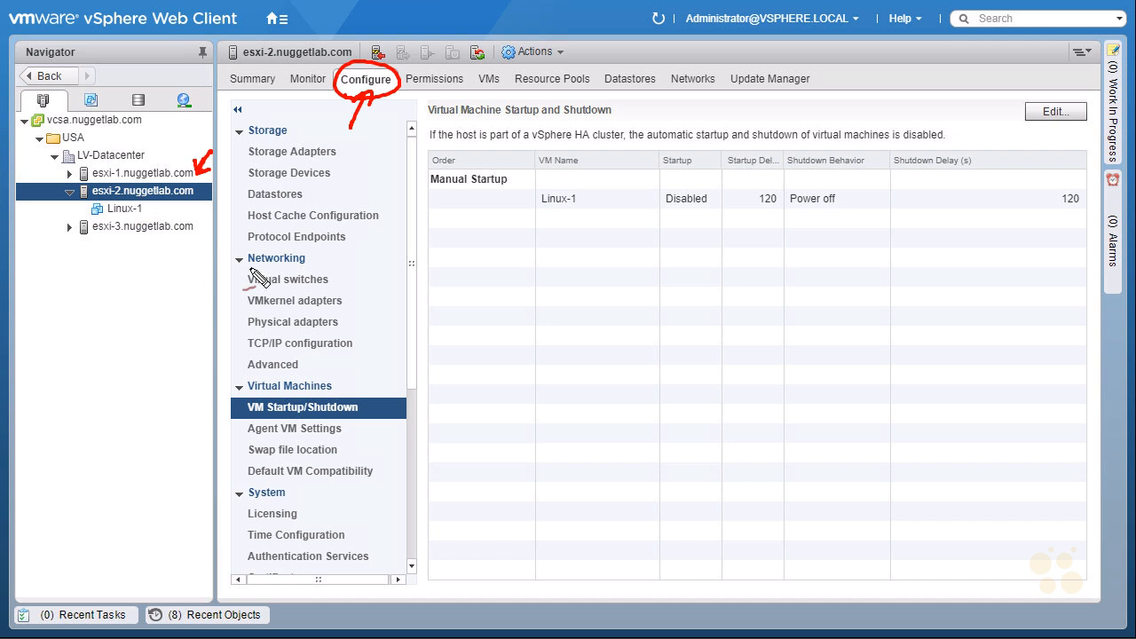
pyautogui.moveTo(242, 291)
pyautogui.mouseDown()
pyautogui.moveTo(344, 291)
pyautogui.moveTo(297, 270)
pyautogui.moveTo(264, 292)
pyautogui.mouseUp()
pyautogui.moveTo(341, 246); pyautogui.dragTo(322, 266)
pyautogui.moveTo(320, 255); pyautogui.dragTo(333, 263)
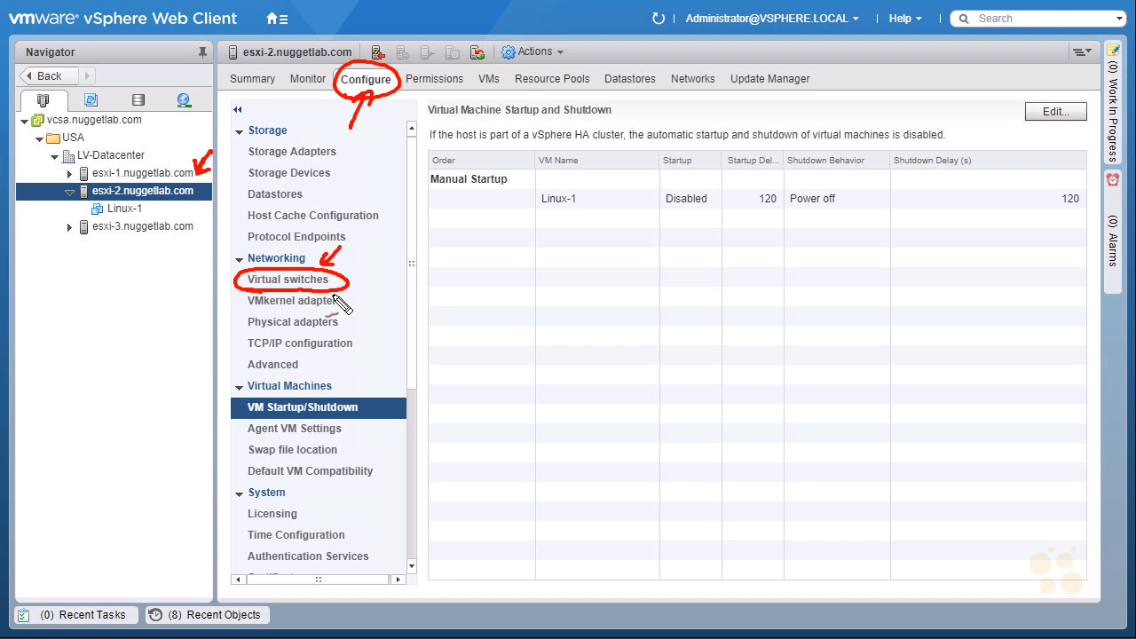
pyautogui.press('Escape')
pyautogui.click(319, 279)
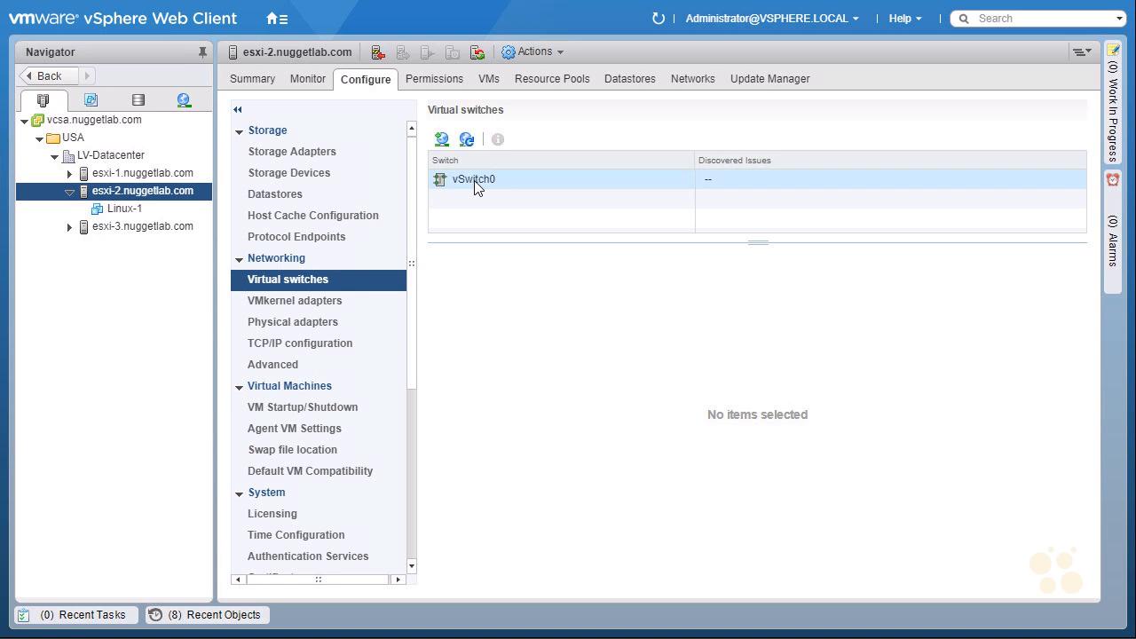
# Show vSwitch0's topology and annotate the vmnic0 uplink, VM Network and Management Network port groups
pyautogui.click(478, 184)
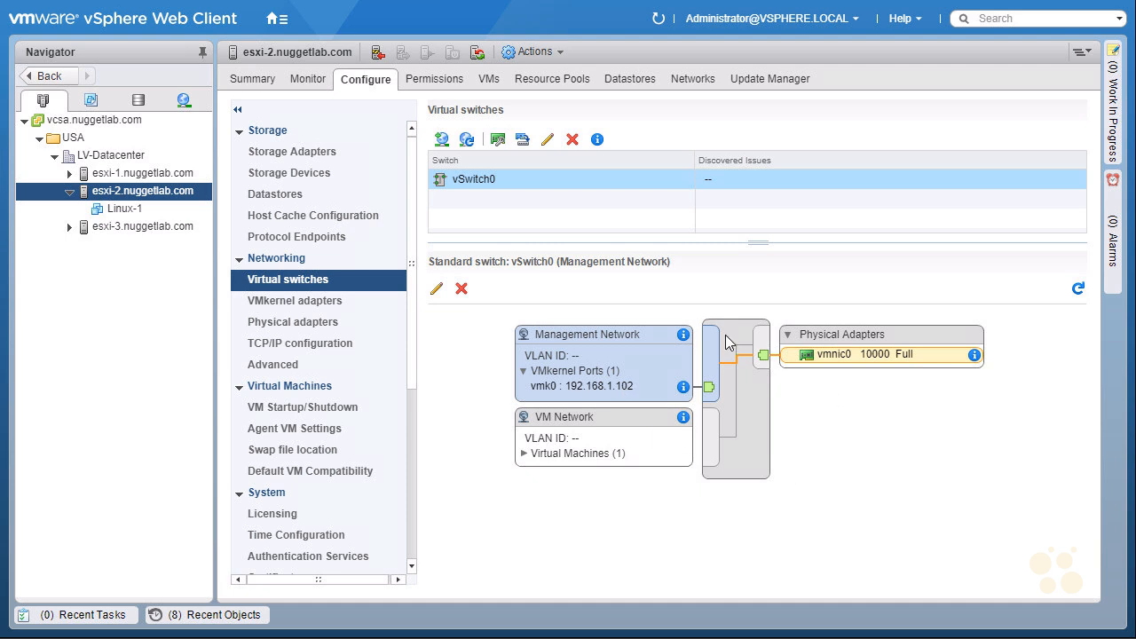
pyautogui.moveTo(800, 418)
pyautogui.mouseDown()
pyautogui.moveTo(776, 372)
pyautogui.moveTo(797, 386)
pyautogui.moveTo(850, 362)
pyautogui.mouseUp()
pyautogui.moveTo(992, 315); pyautogui.dragTo(991, 403)
pyautogui.moveTo(992, 307)
pyautogui.mouseDown()
pyautogui.moveTo(1039, 307)
pyautogui.moveTo(1013, 423)
pyautogui.mouseUp()
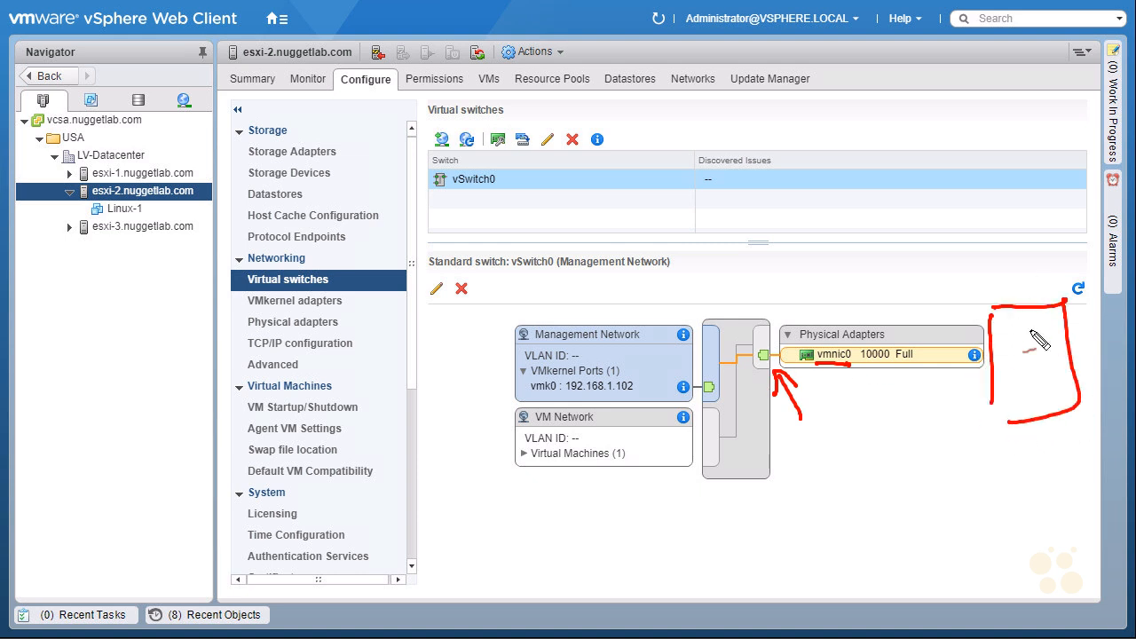
pyautogui.moveTo(439, 456); pyautogui.dragTo(483, 451)
pyautogui.moveTo(462, 442); pyautogui.dragTo(466, 461)
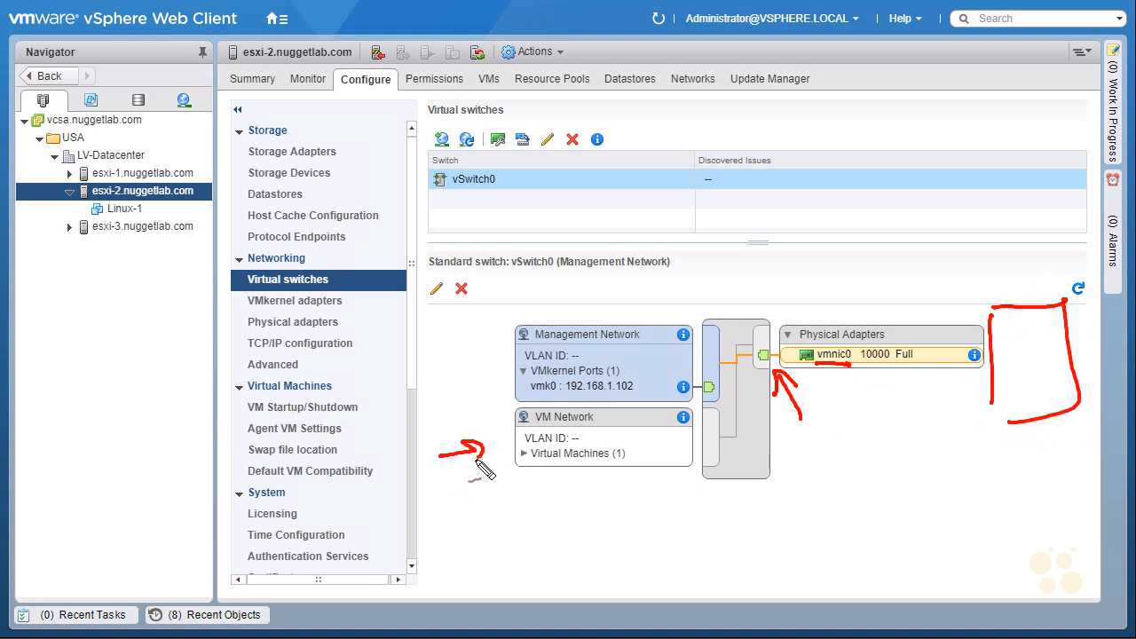
pyautogui.moveTo(536, 427); pyautogui.dragTo(575, 426)
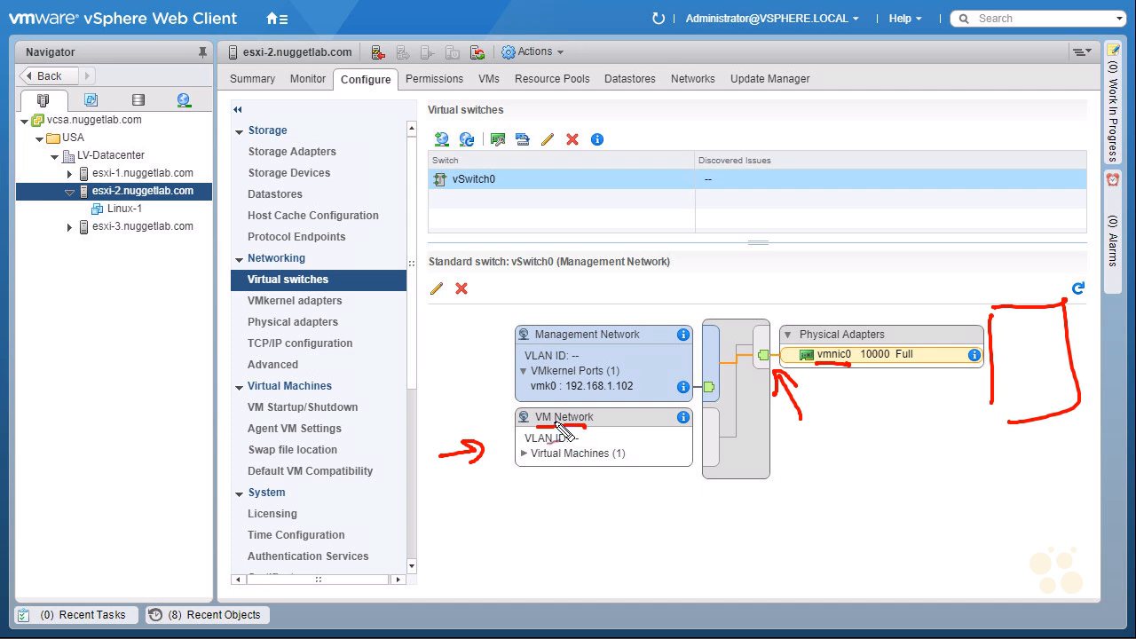
pyautogui.moveTo(433, 380)
pyautogui.mouseDown()
pyautogui.moveTo(492, 371)
pyautogui.moveTo(474, 386)
pyautogui.mouseUp()
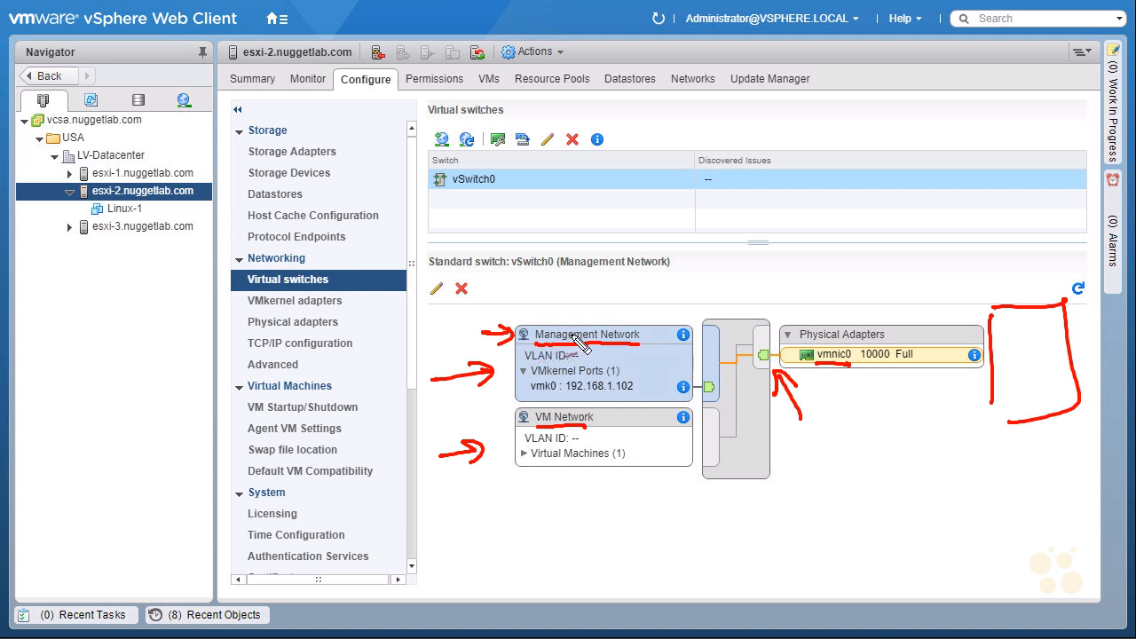
pyautogui.moveTo(448, 282); pyautogui.dragTo(442, 278)
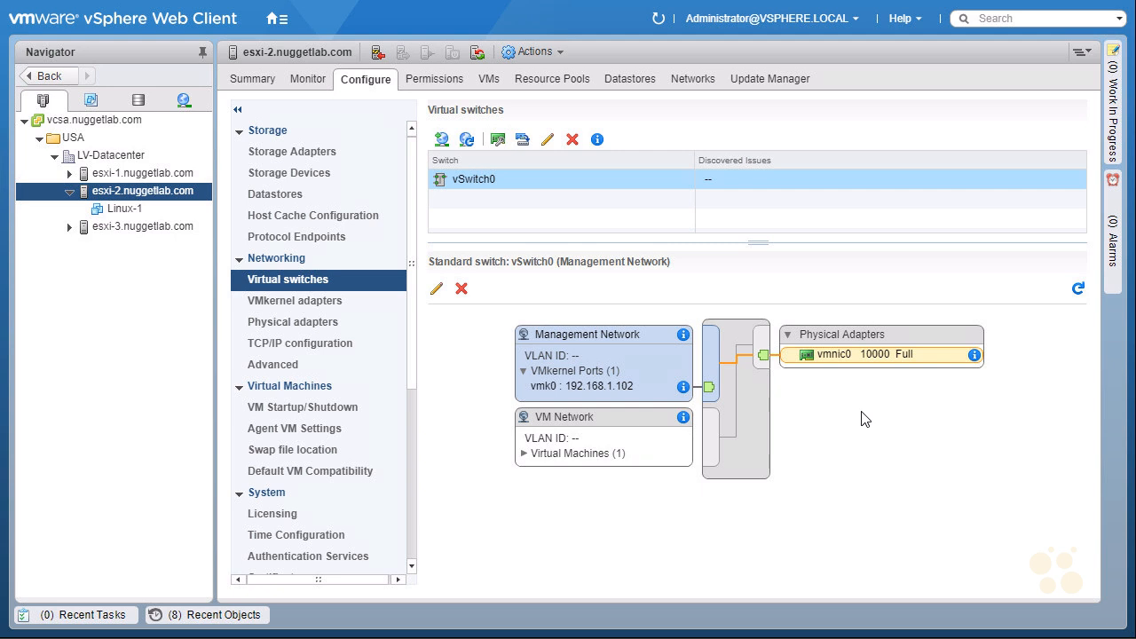
# Start Add host networking on esxi-2 with Physical Network Adapter as the connection type
pyautogui.click(443, 143)
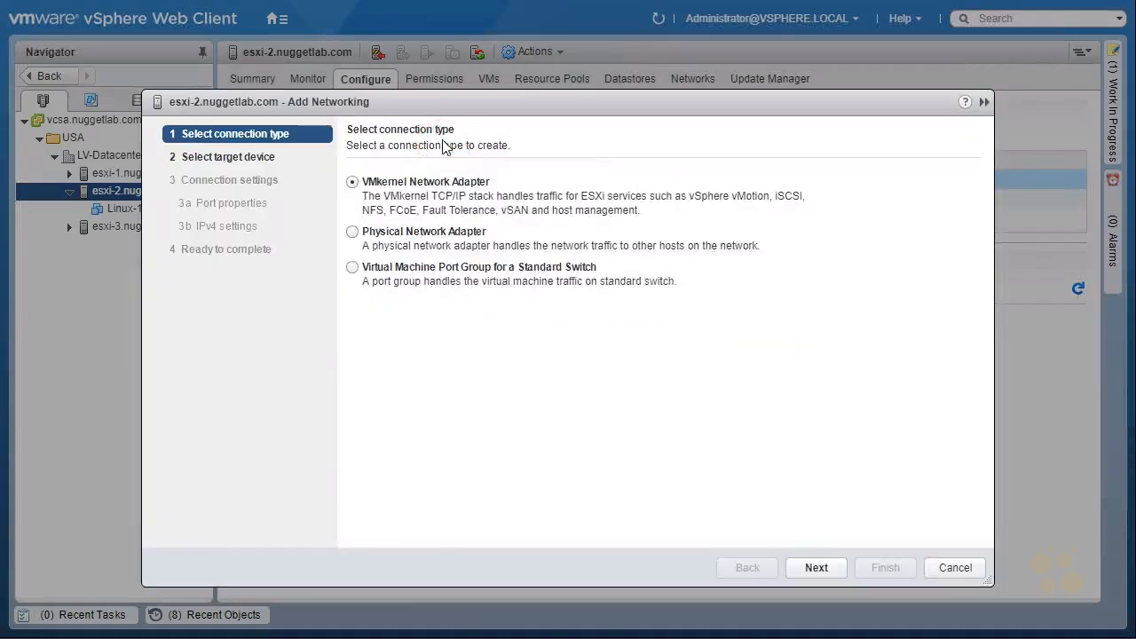
pyautogui.moveTo(480, 154); pyautogui.dragTo(516, 155)
pyautogui.moveTo(419, 321); pyautogui.dragTo(431, 318)
pyautogui.moveTo(545, 149)
pyautogui.mouseDown()
pyautogui.moveTo(525, 176)
pyautogui.moveTo(537, 175)
pyautogui.mouseUp()
pyautogui.moveTo(514, 217); pyautogui.dragTo(529, 215)
pyautogui.click(352, 232)
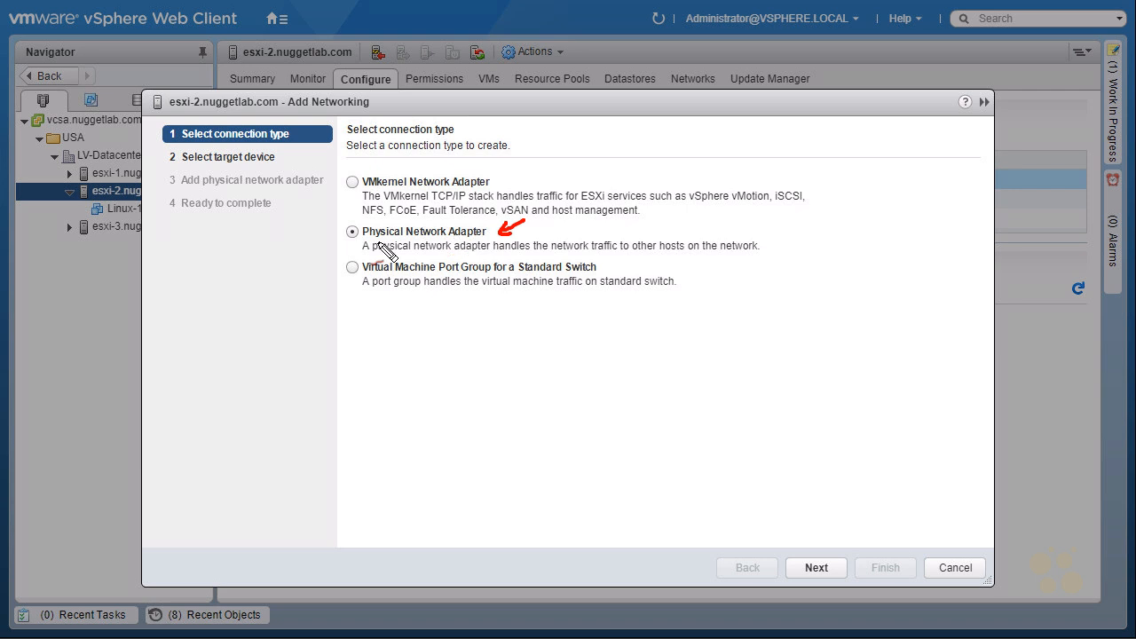
pyautogui.moveTo(395, 217)
pyautogui.mouseDown()
pyautogui.moveTo(338, 249)
pyautogui.moveTo(775, 251)
pyautogui.moveTo(652, 215)
pyautogui.moveTo(397, 217)
pyautogui.mouseUp()
pyautogui.moveTo(392, 337)
pyautogui.mouseDown()
pyautogui.moveTo(423, 308)
pyautogui.moveTo(426, 325)
pyautogui.mouseUp()
pyautogui.moveTo(336, 303); pyautogui.dragTo(353, 275)
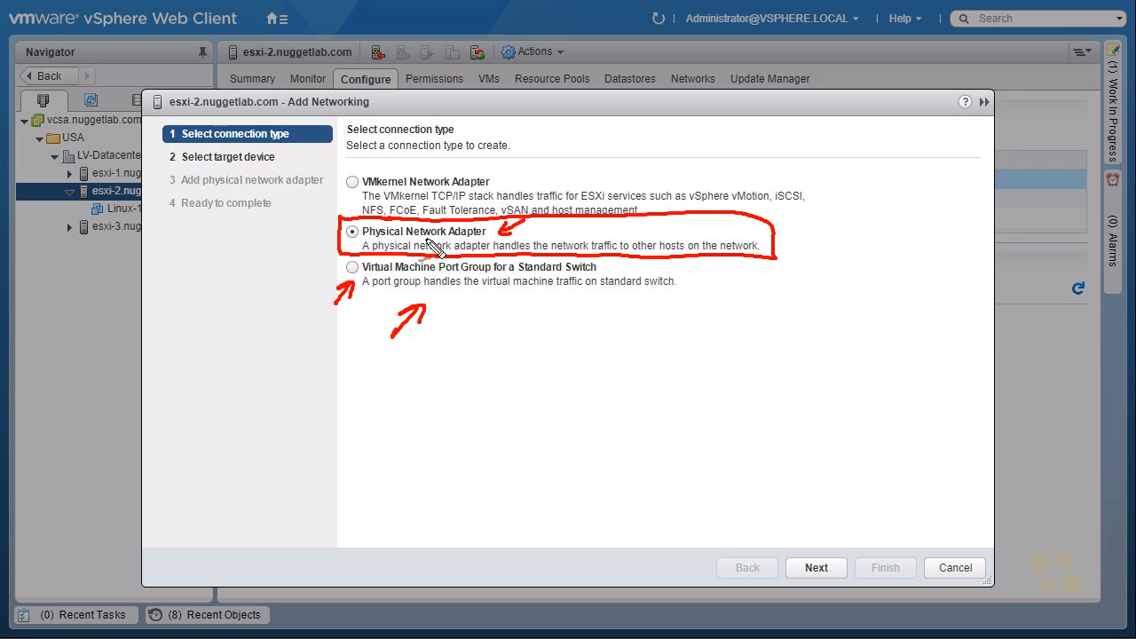
pyautogui.press('Escape')
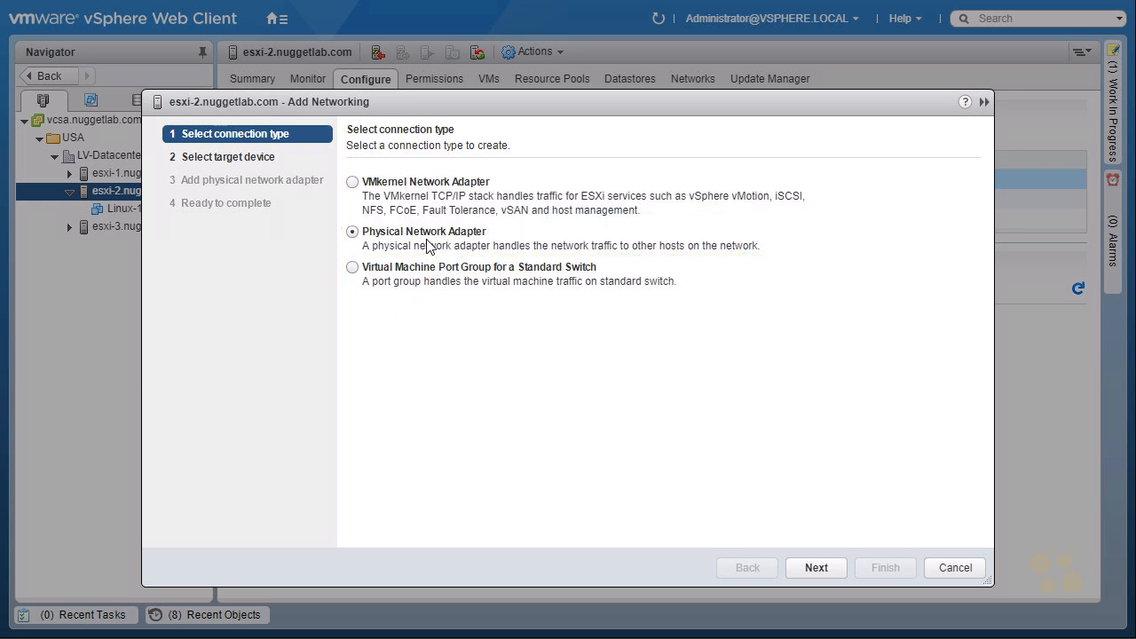
pyautogui.click(807, 568)
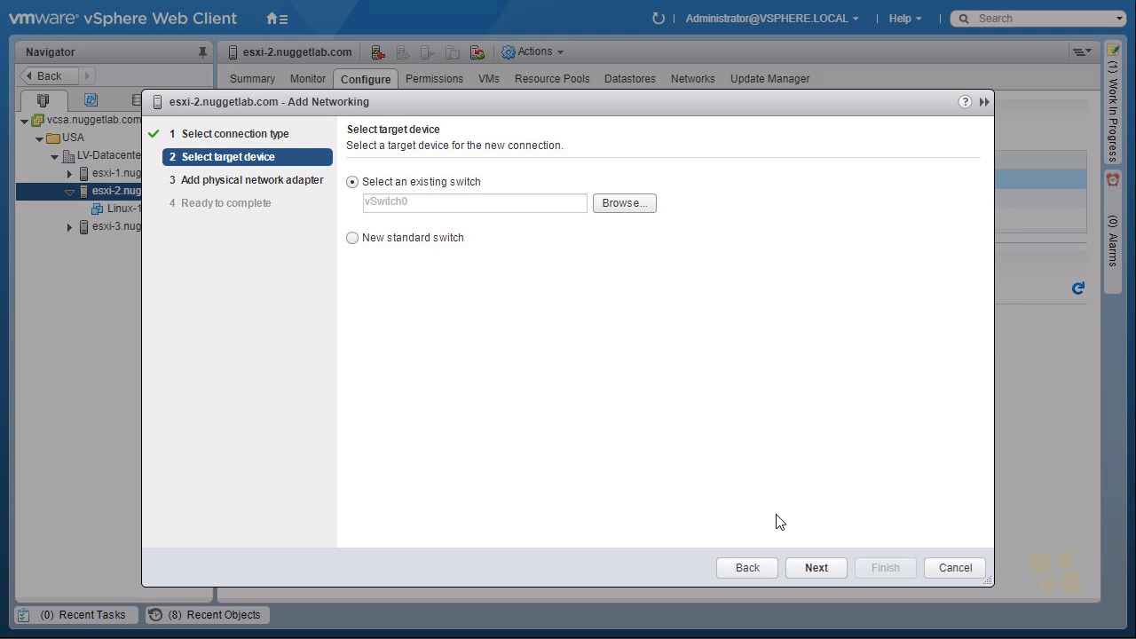
# Choose 'New standard switch' as the target device and continue to adapter assignment
pyautogui.hotkey('ctrl', '2')
pyautogui.moveTo(519, 163)
pyautogui.mouseDown()
pyautogui.moveTo(492, 189)
pyautogui.moveTo(511, 186)
pyautogui.mouseUp()
pyautogui.moveTo(365, 267)
pyautogui.mouseDown()
pyautogui.moveTo(358, 307)
pyautogui.moveTo(382, 284)
pyautogui.mouseUp()
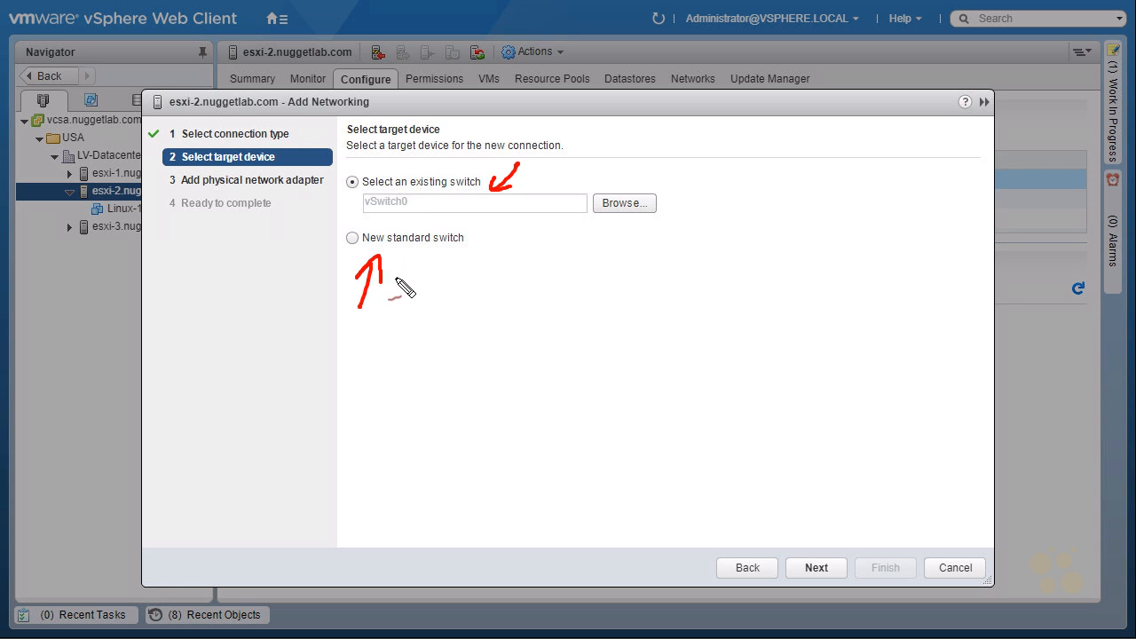
pyautogui.press('Escape')
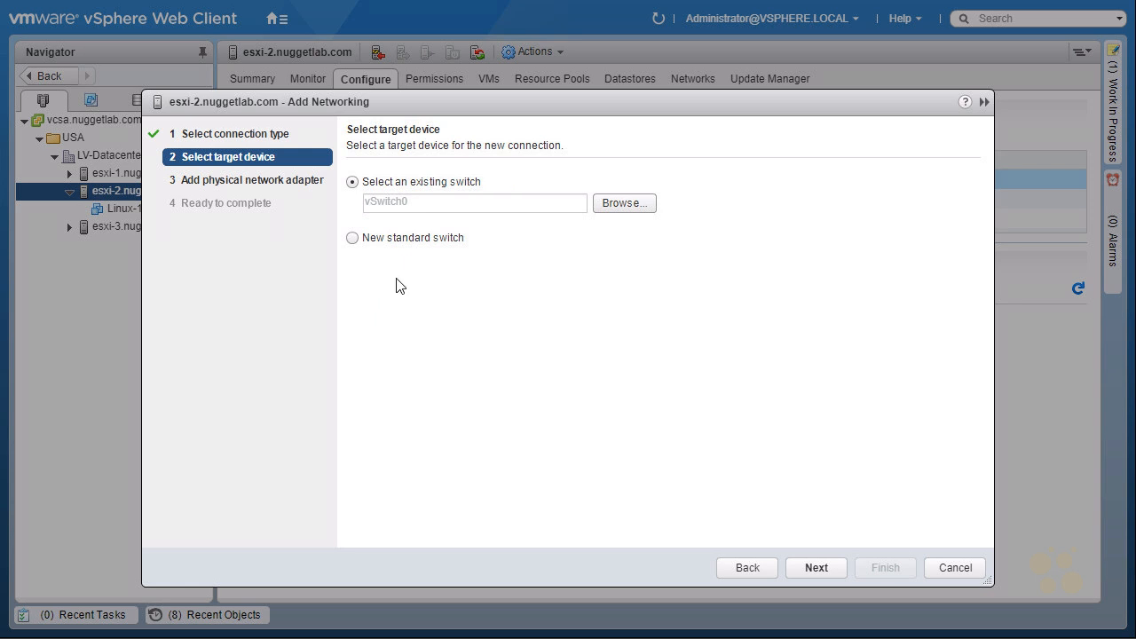
pyautogui.click(352, 238)
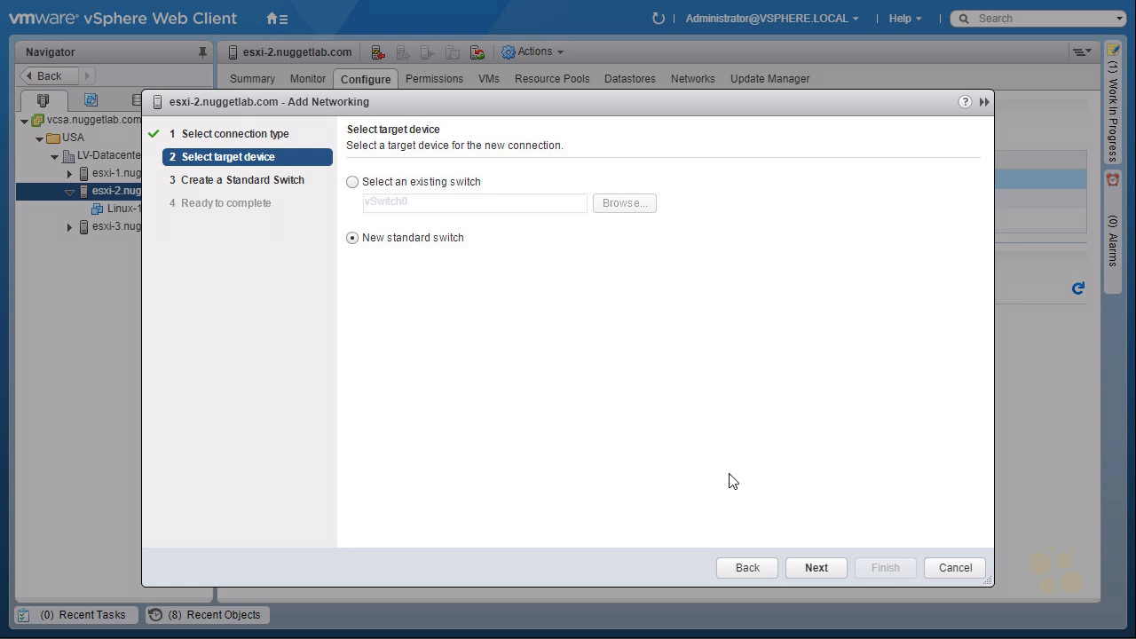
pyautogui.click(816, 569)
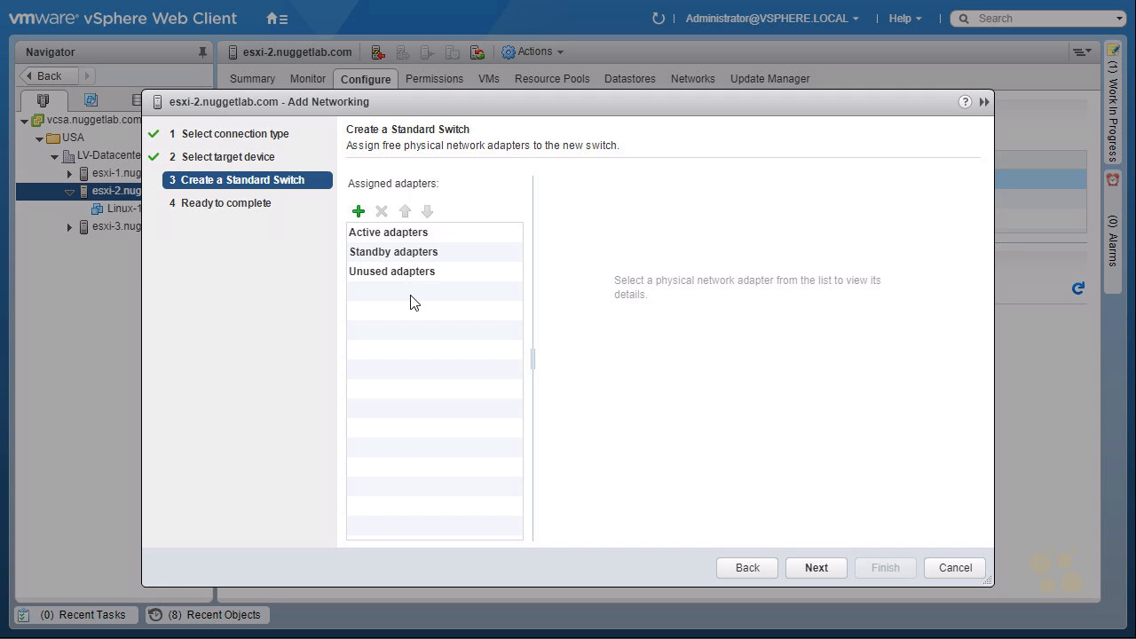
# From the physical adapter list, select only vmnic5 and add it as an active adapter
pyautogui.click(360, 213)
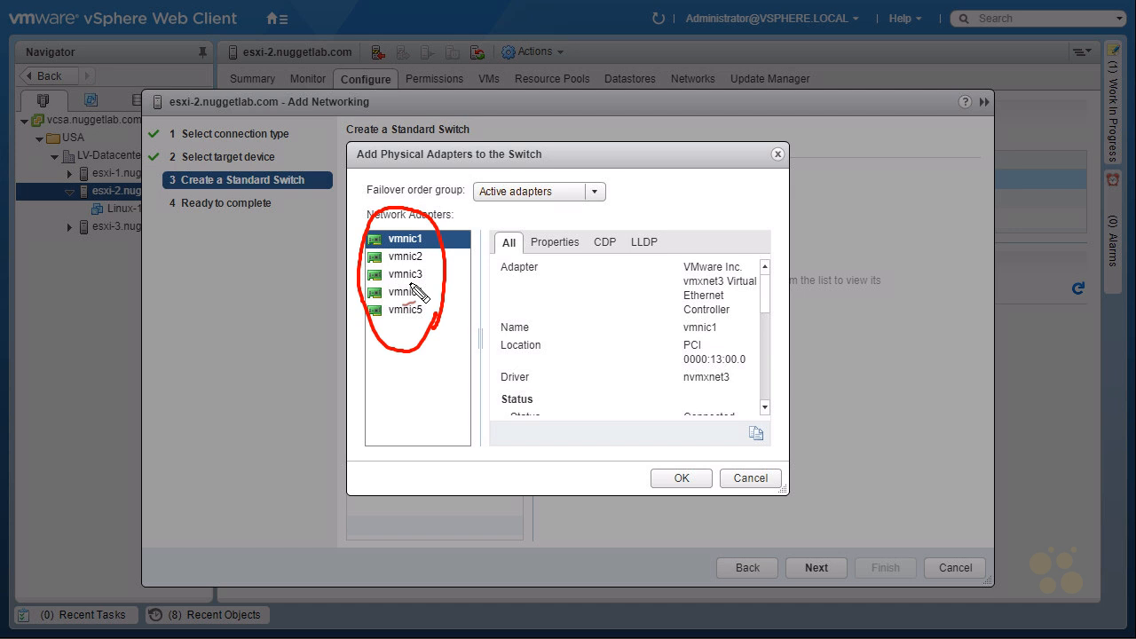
pyautogui.moveTo(387, 324)
pyautogui.mouseDown()
pyautogui.moveTo(433, 323)
pyautogui.moveTo(378, 305)
pyautogui.moveTo(371, 327)
pyautogui.mouseUp()
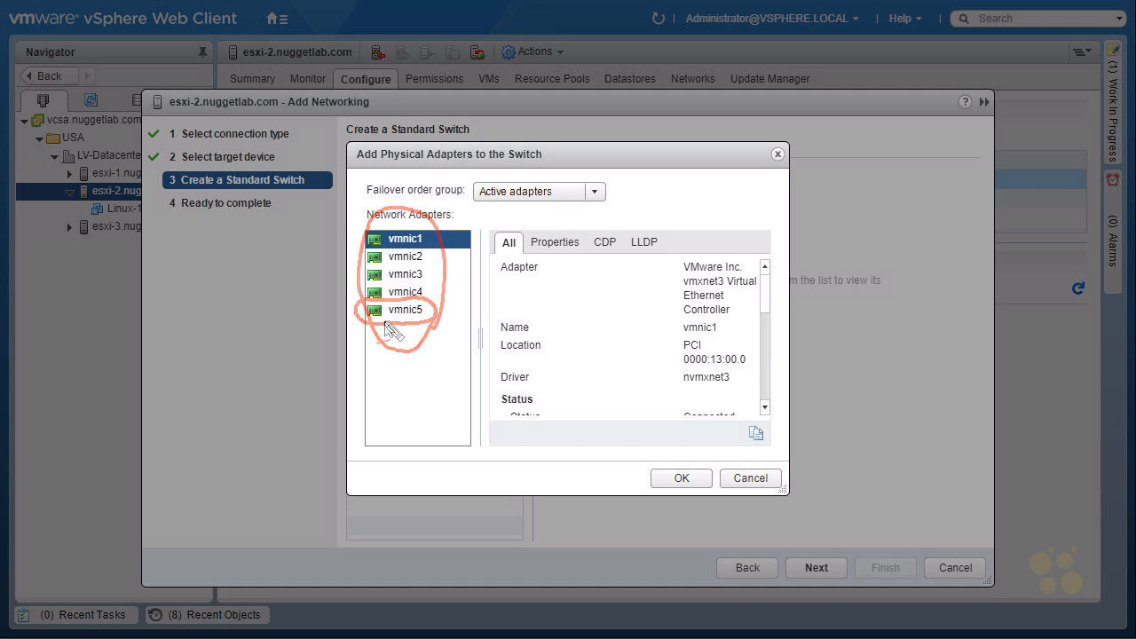
pyautogui.keyDown('ctrl'); pyautogui.click(400, 313); pyautogui.keyUp('ctrl')
pyautogui.click(399, 313)
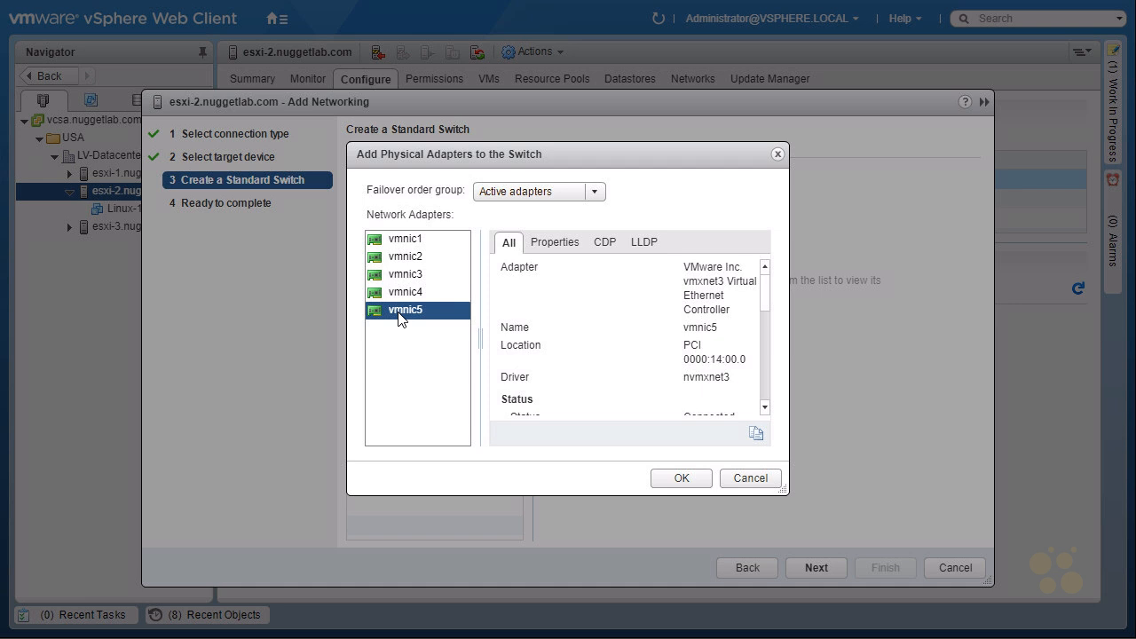
pyautogui.keyDown('ctrl'); pyautogui.click(400, 294); pyautogui.keyUp('ctrl')
pyautogui.click(401, 312)
pyautogui.keyDown('shift'); pyautogui.click(414, 278); pyautogui.keyUp('shift')
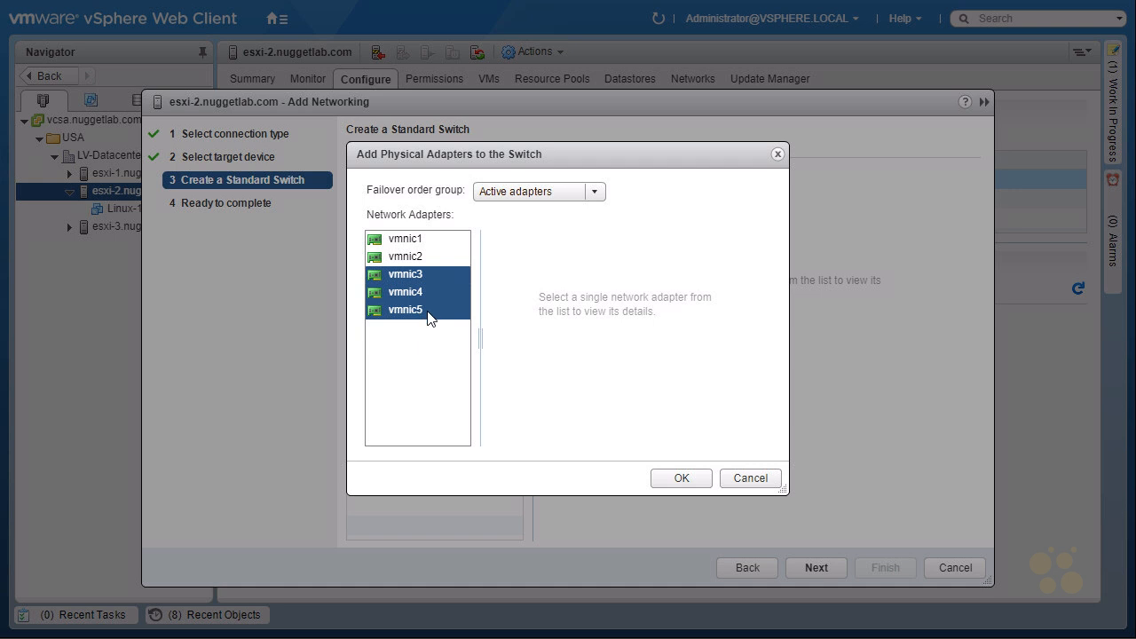
pyautogui.click(416, 312)
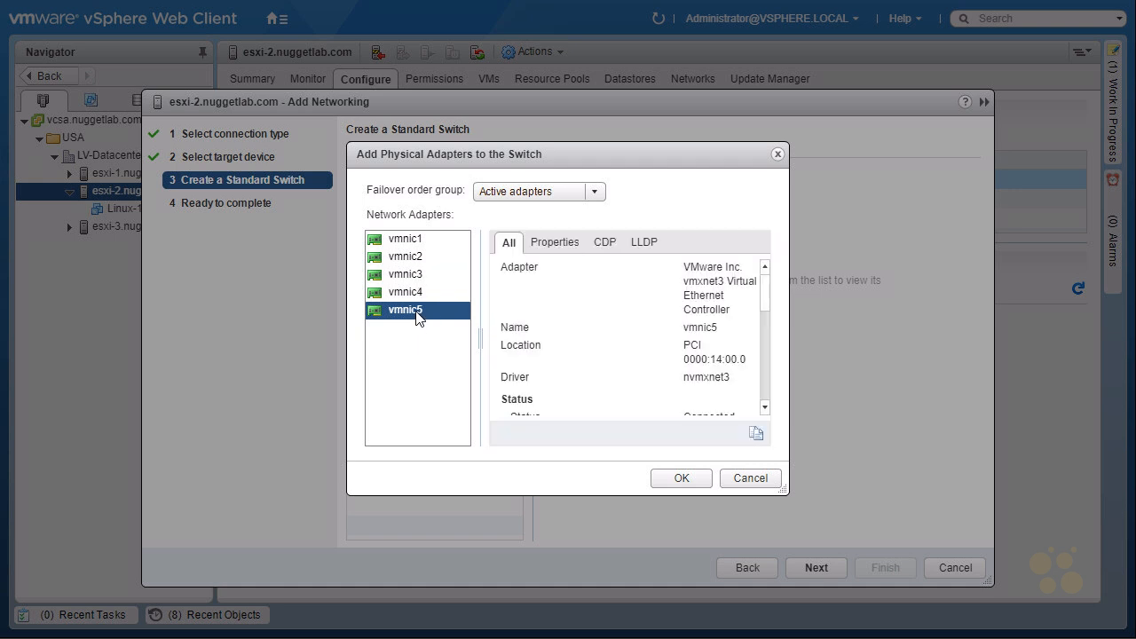
pyautogui.keyDown('ctrl'); pyautogui.click(399, 258); pyautogui.keyUp('ctrl')
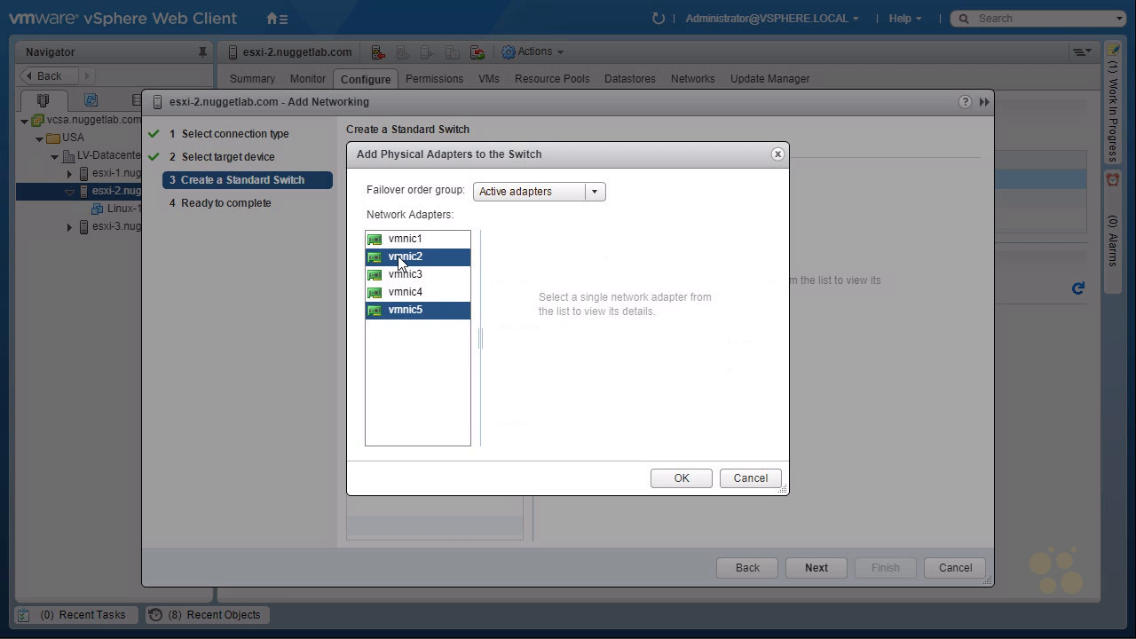
pyautogui.keyDown('ctrl'); pyautogui.click(397, 256); pyautogui.keyUp('ctrl')
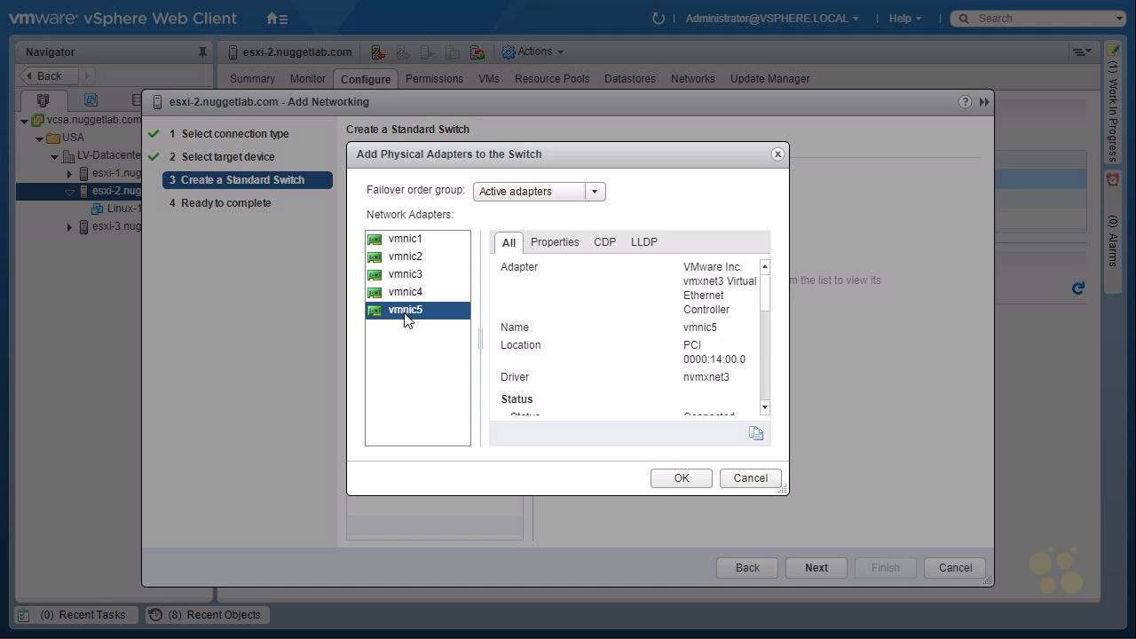
pyautogui.click(681, 478)
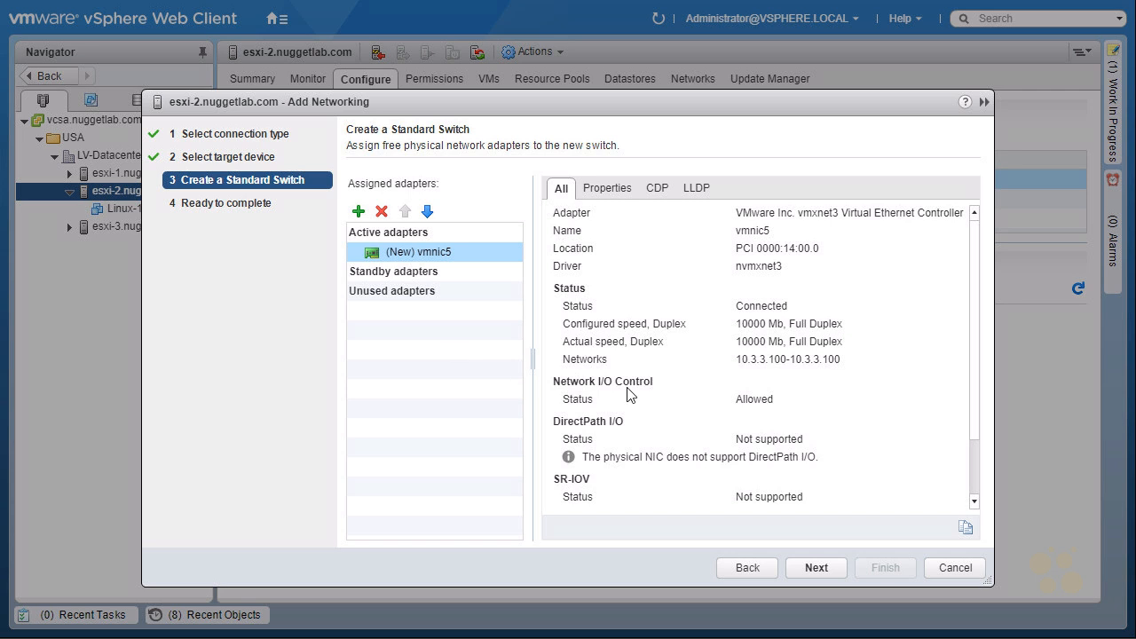
# Review the summary with vmnic5, finish creating vSwitch1, and display its details
pyautogui.click(812, 566)
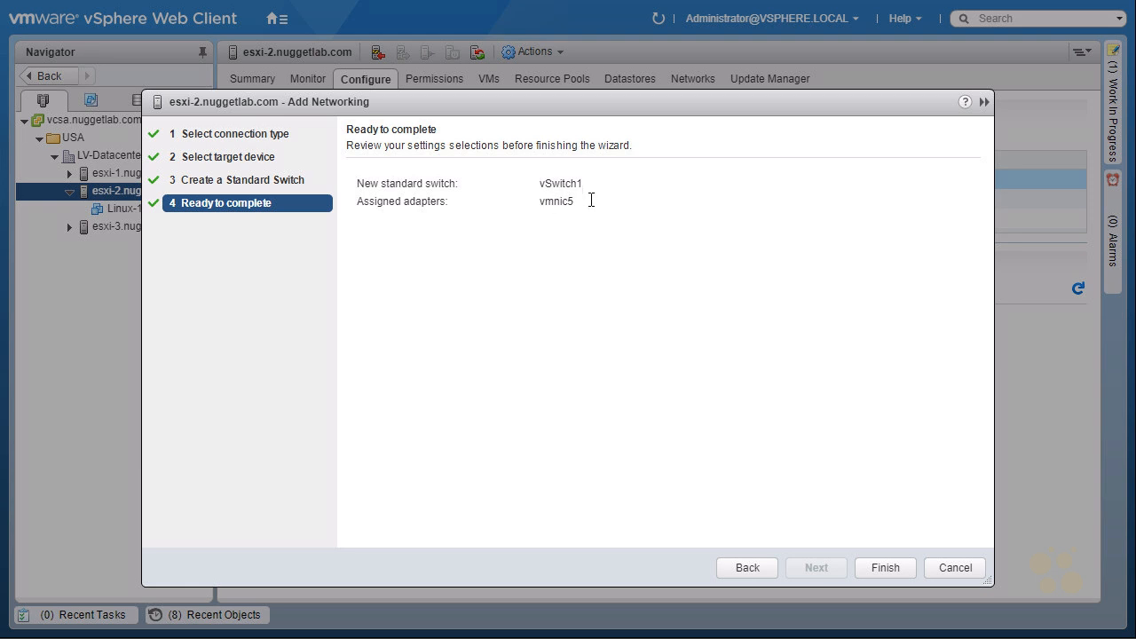
pyautogui.moveTo(588, 202); pyautogui.dragTo(536, 203)
pyautogui.click(888, 568)
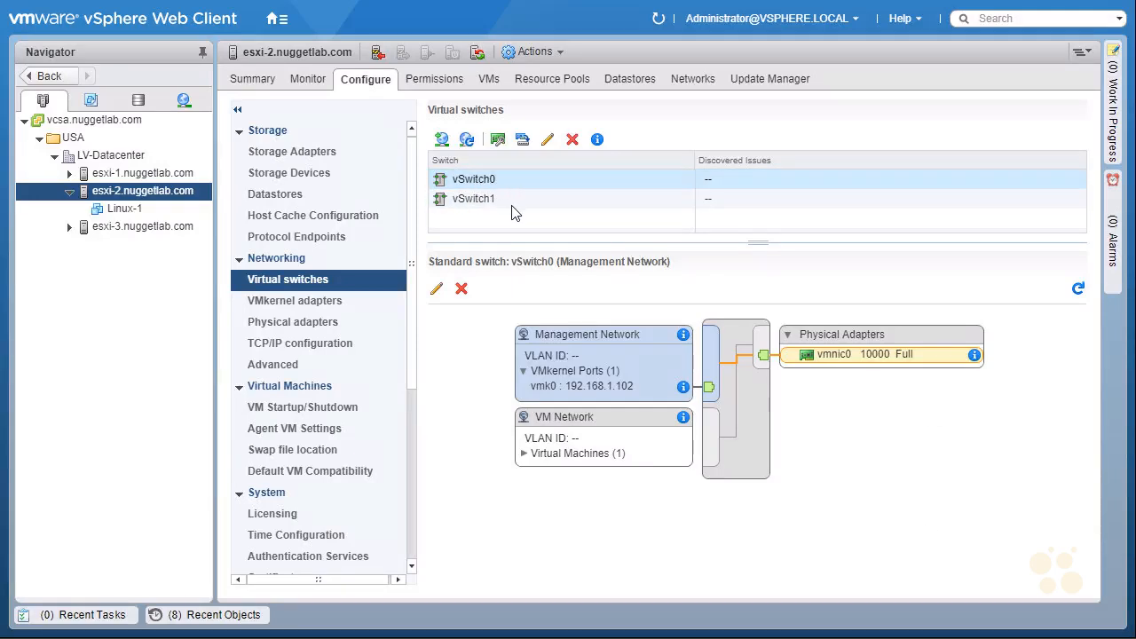
pyautogui.click(494, 201)
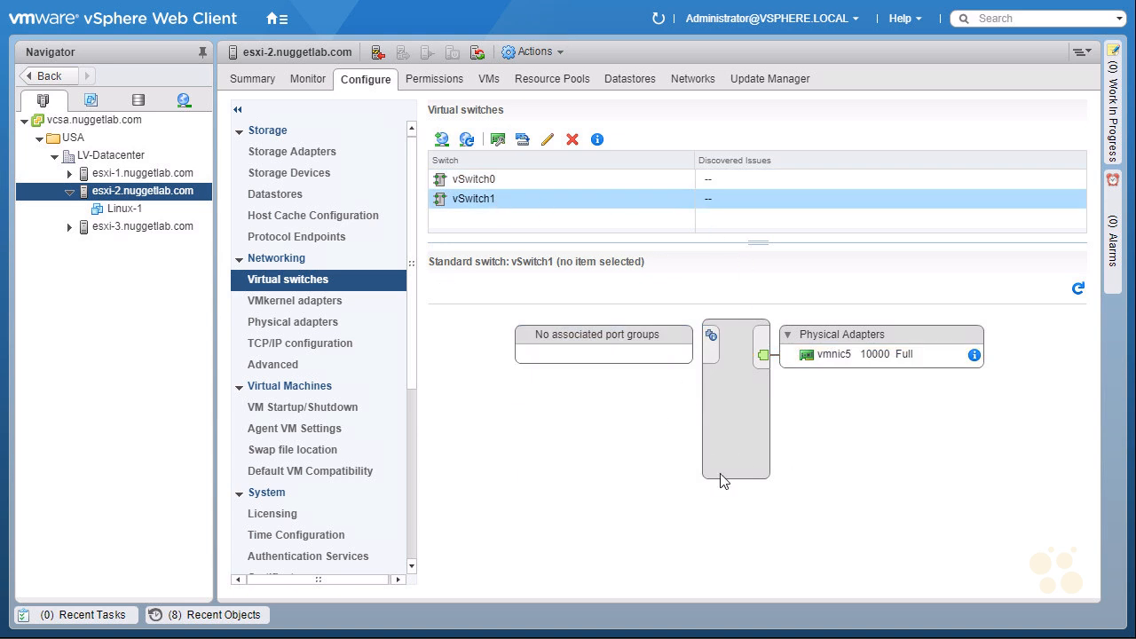
pyautogui.hotkey('ctrl', 'shift', '3')
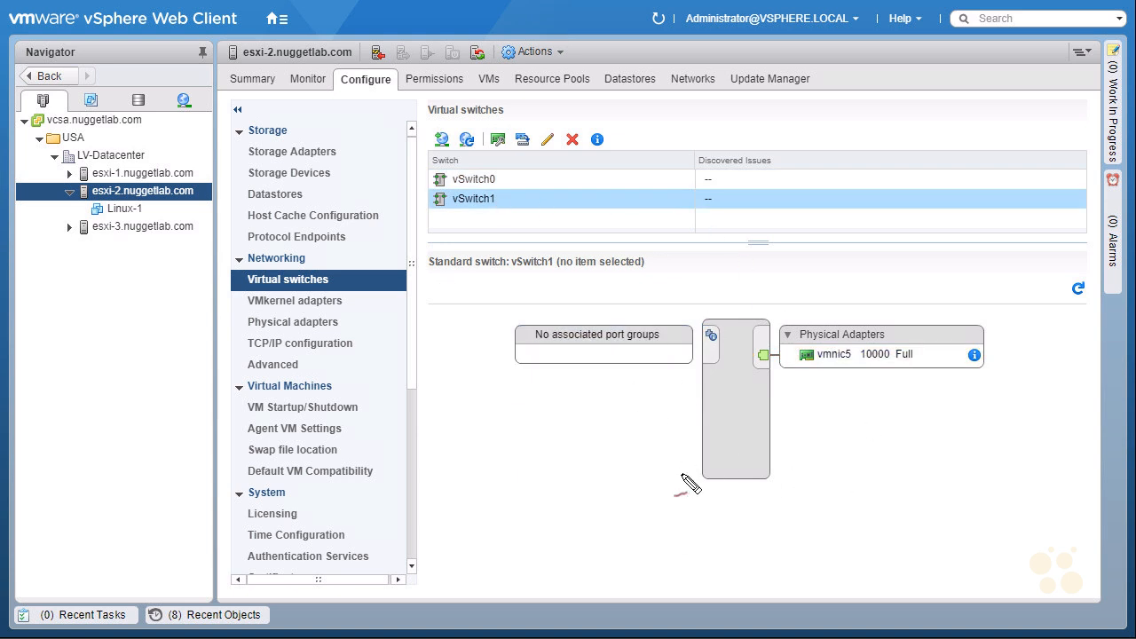
pyautogui.moveTo(543, 275)
pyautogui.mouseDown()
pyautogui.moveTo(723, 273)
pyautogui.moveTo(733, 325)
pyautogui.mouseUp()
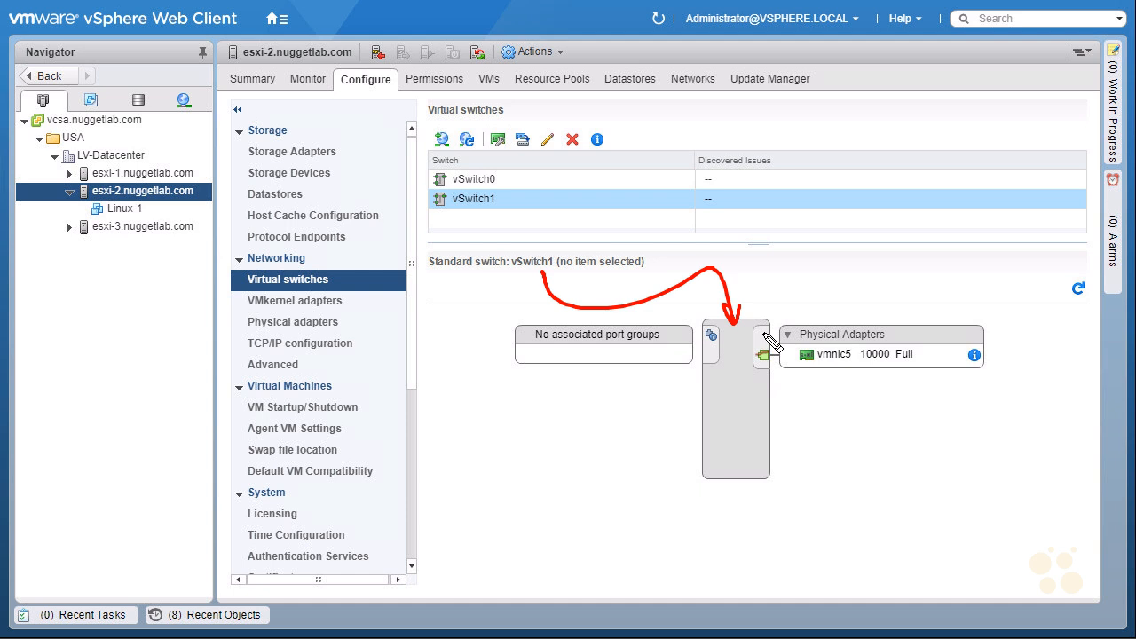
pyautogui.moveTo(801, 367); pyautogui.dragTo(854, 364)
pyautogui.moveTo(445, 381); pyautogui.dragTo(484, 383)
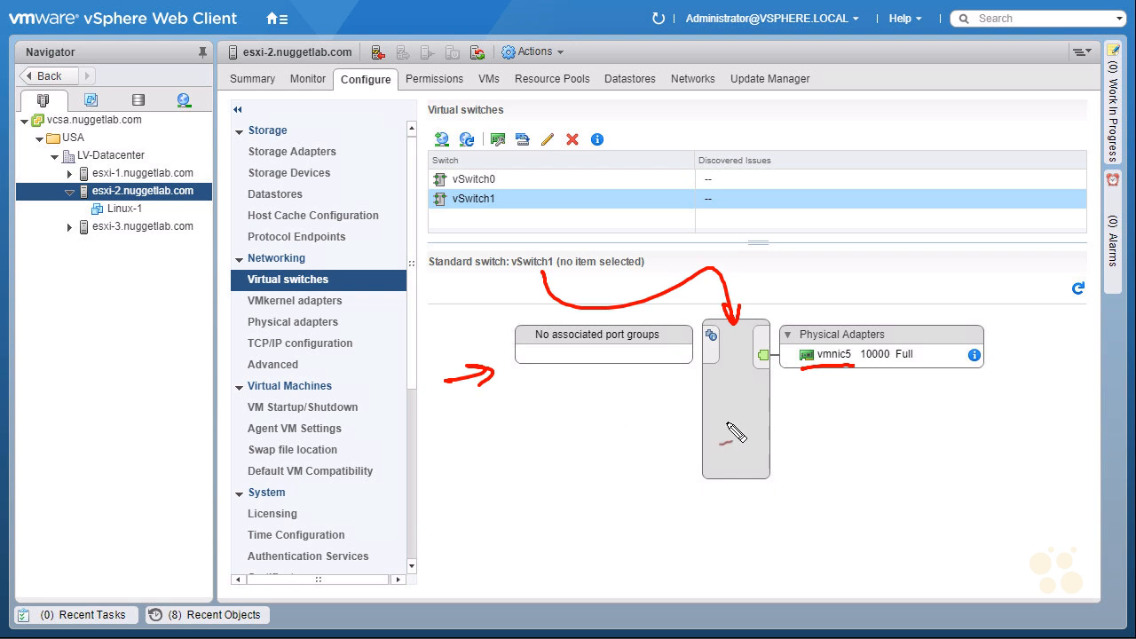
pyautogui.moveTo(731, 508)
pyautogui.mouseDown()
pyautogui.moveTo(737, 467)
pyautogui.moveTo(742, 487)
pyautogui.mouseUp()
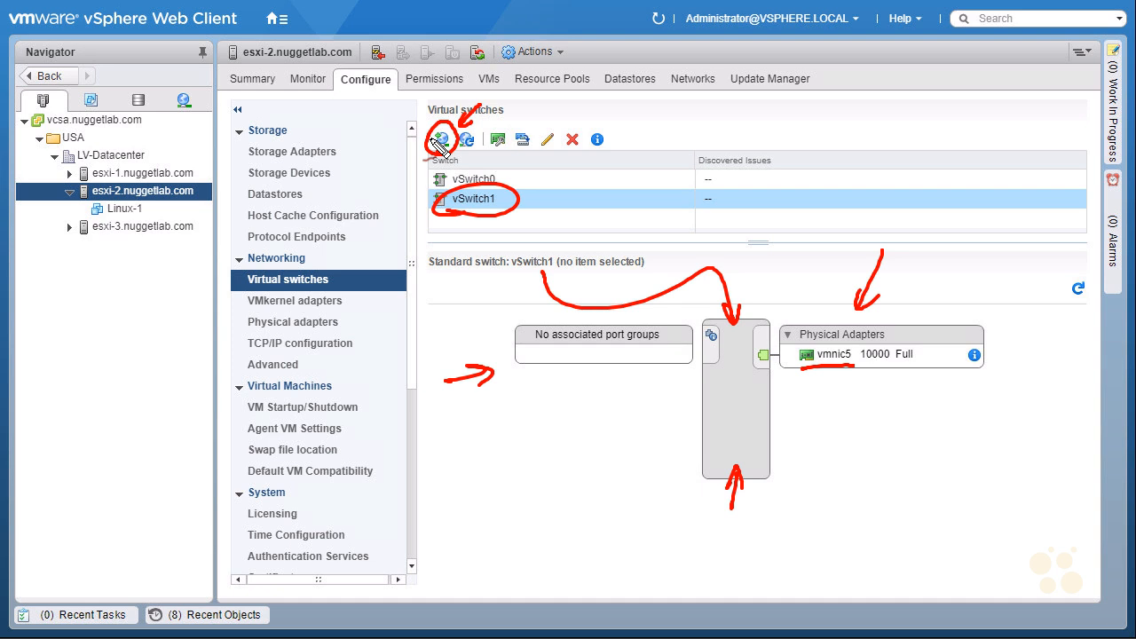
pyautogui.moveTo(531, 167)
pyautogui.mouseDown()
pyautogui.moveTo(508, 203)
pyautogui.moveTo(521, 200)
pyautogui.mouseUp()
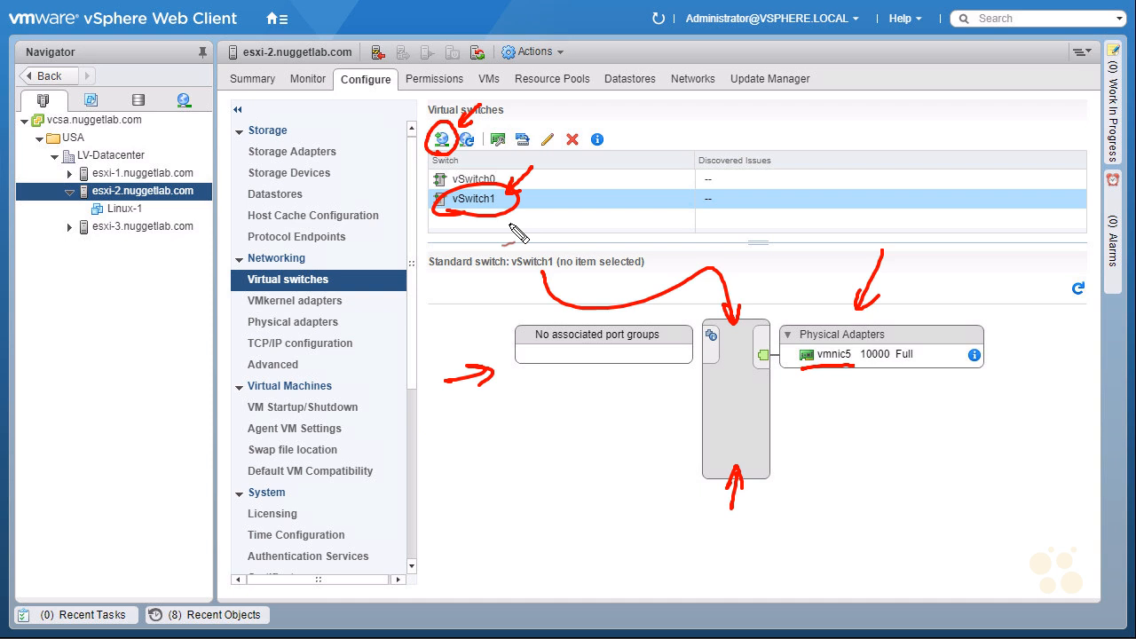
pyautogui.press('Escape')
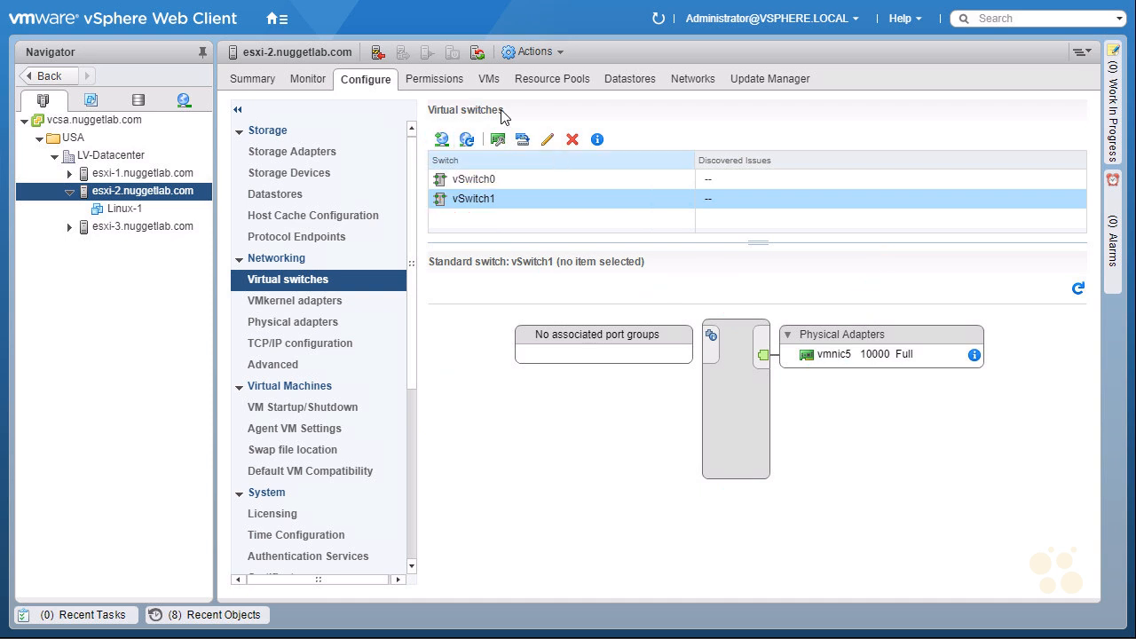
# Begin adding a Virtual Machine Port Group targeting the existing standard switch vSwitch1
pyautogui.click(442, 144)
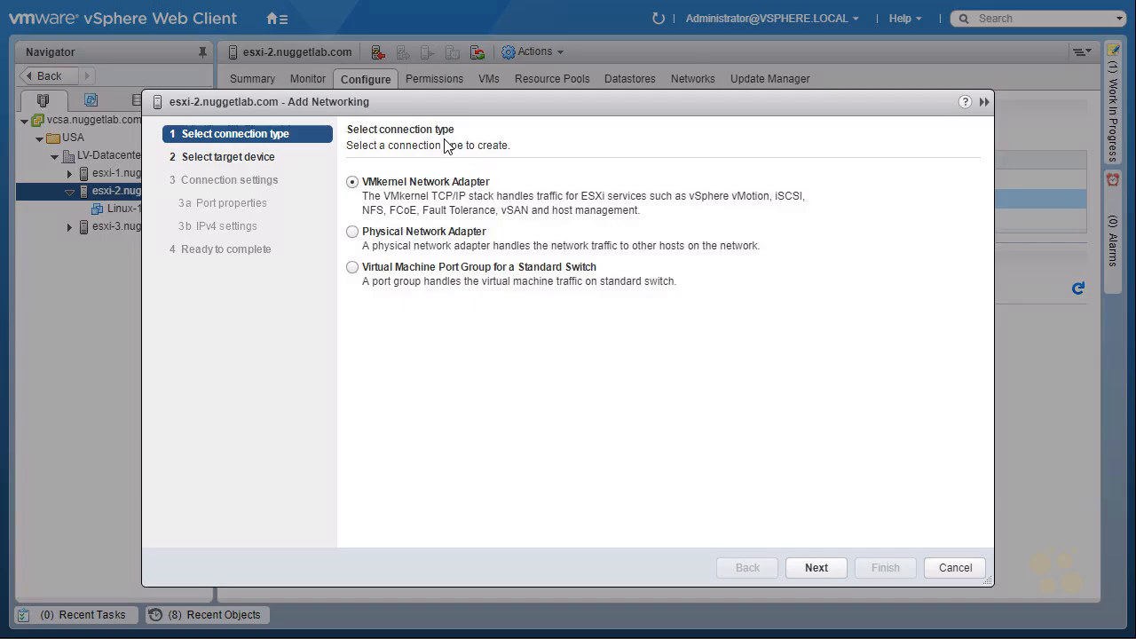
pyautogui.click(352, 269)
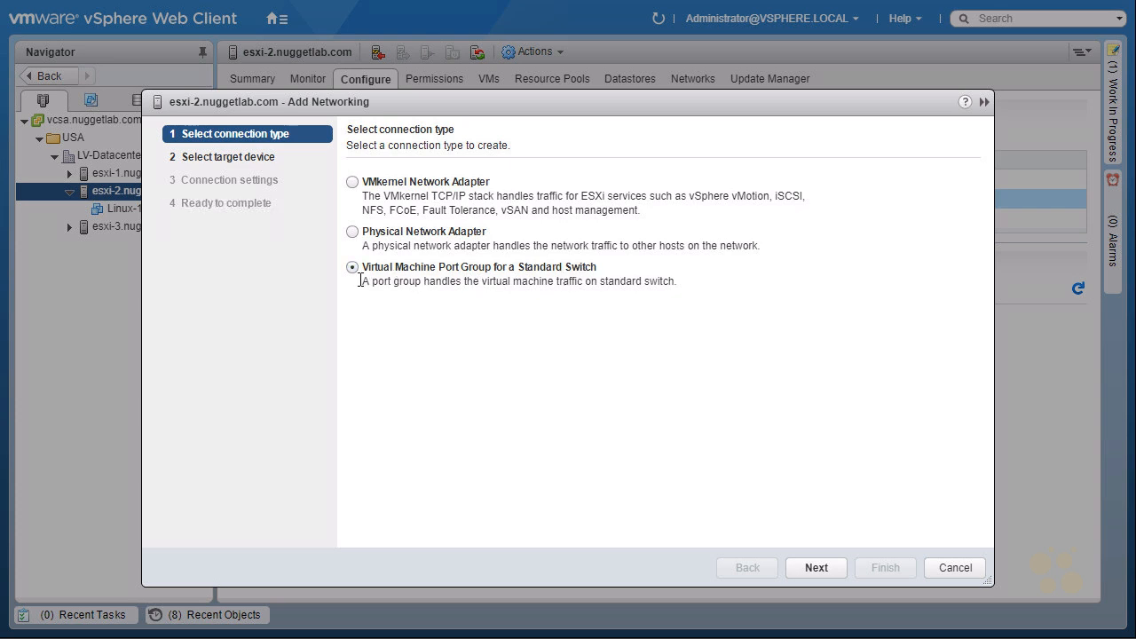
pyautogui.click(807, 570)
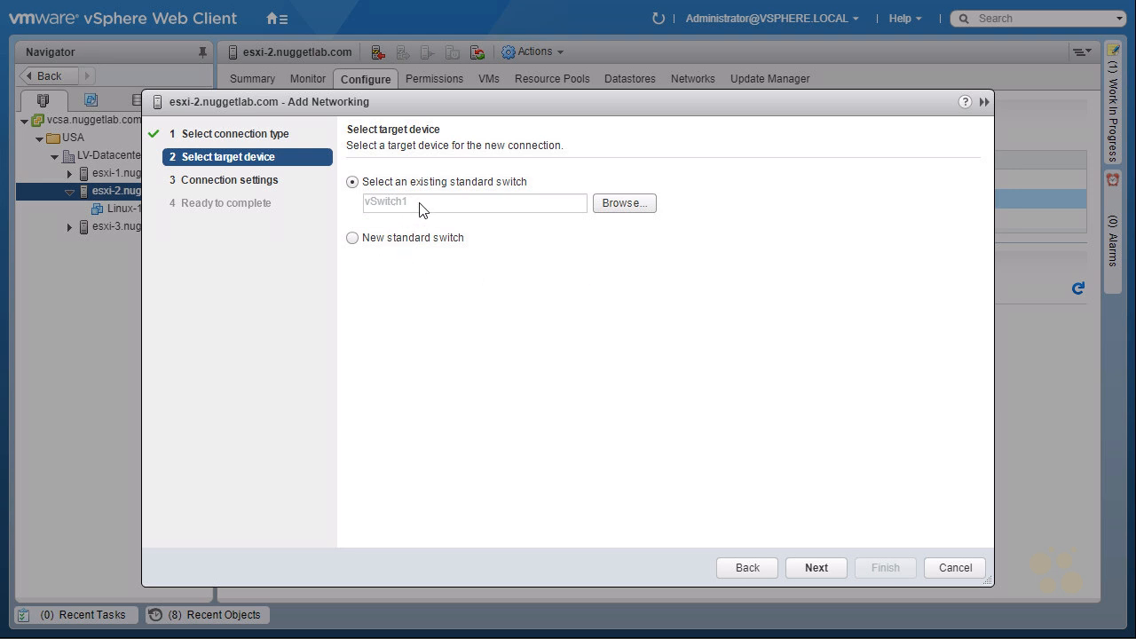
pyautogui.click(622, 203)
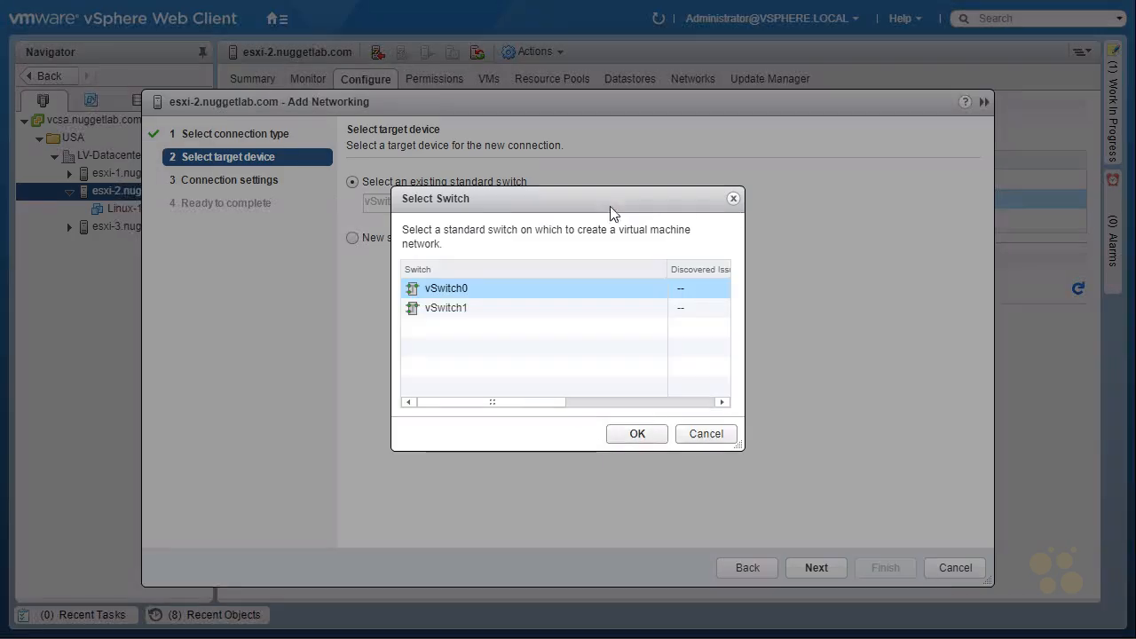
pyautogui.click(446, 313)
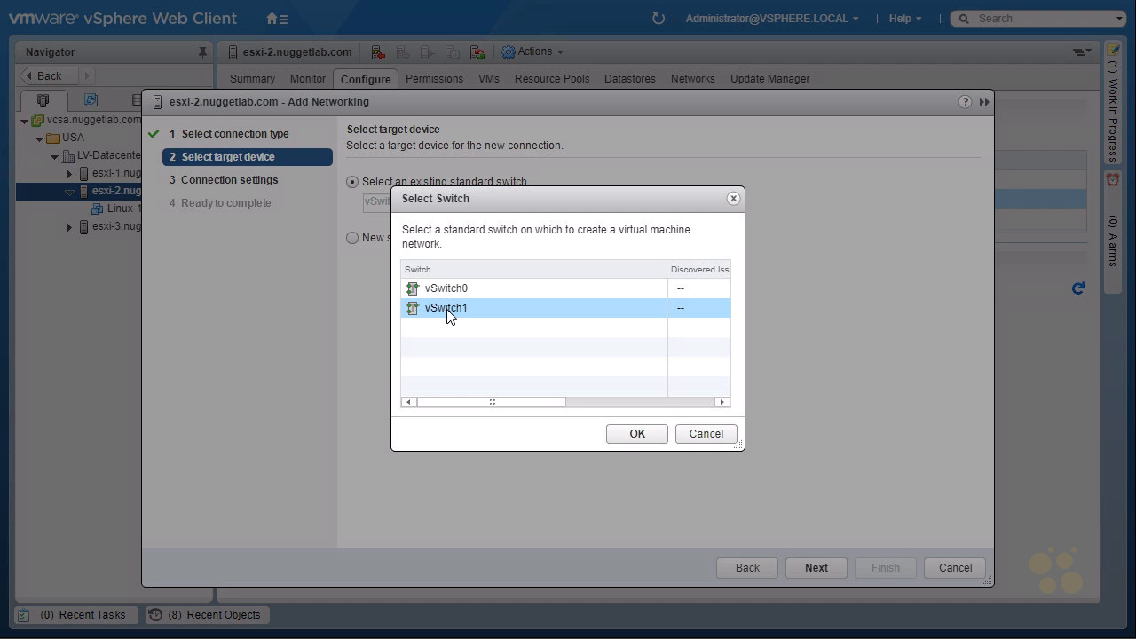
pyautogui.click(626, 434)
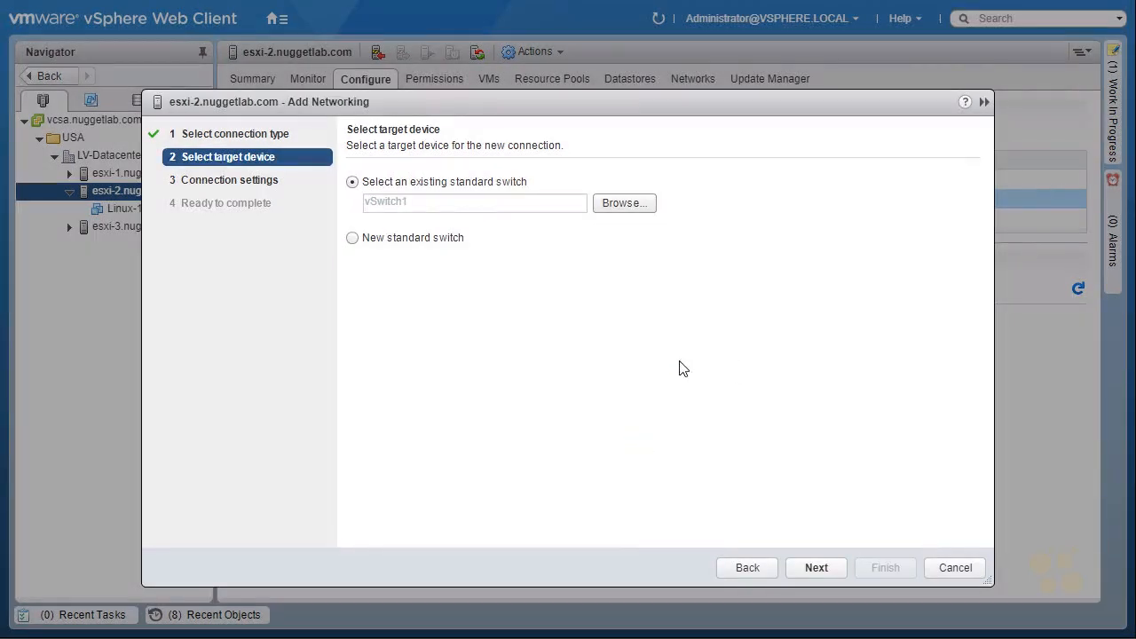
pyautogui.click(816, 569)
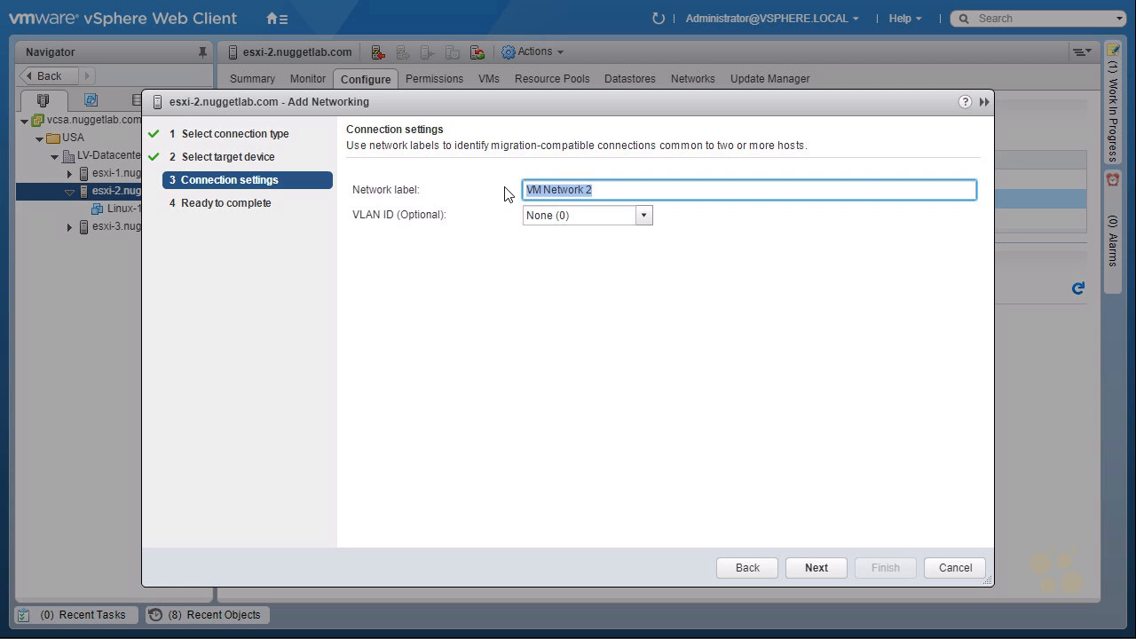
# Label the port group New-VM_Network, set VLAN ID to None (0), and finish the wizard
pyautogui.write('New-VM_Network')
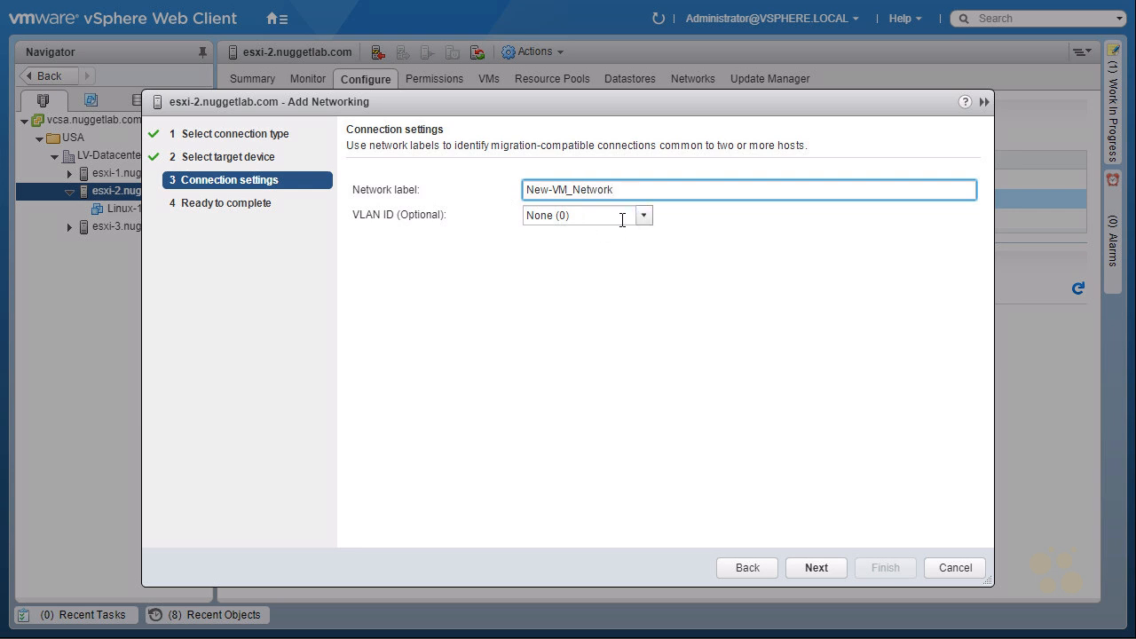
pyautogui.click(643, 220)
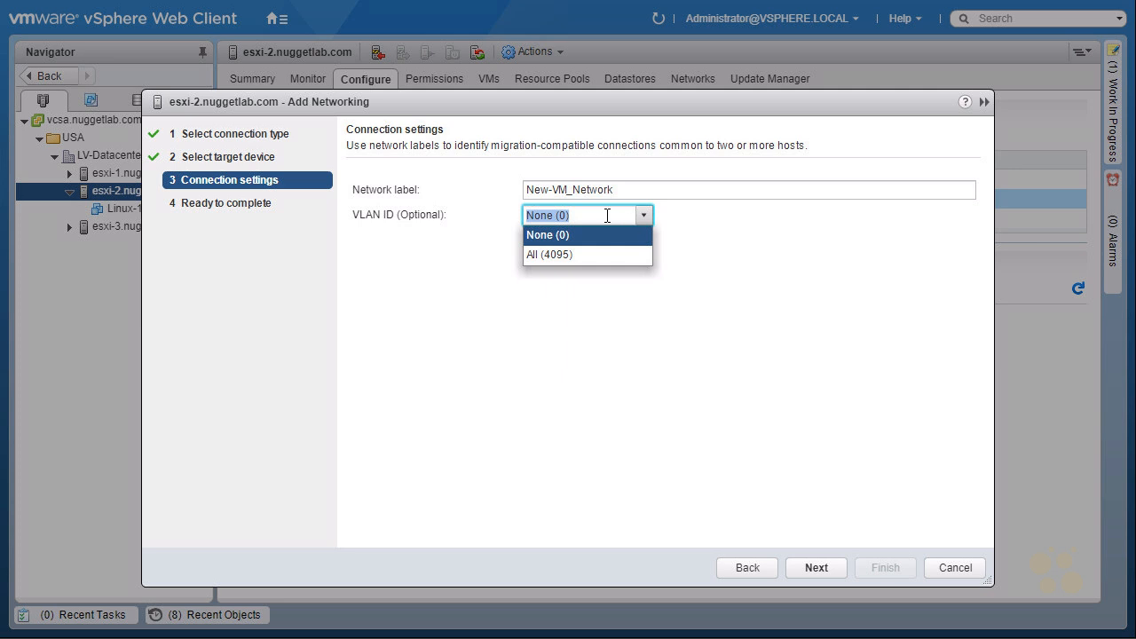
pyautogui.click(606, 216)
pyautogui.write('20')
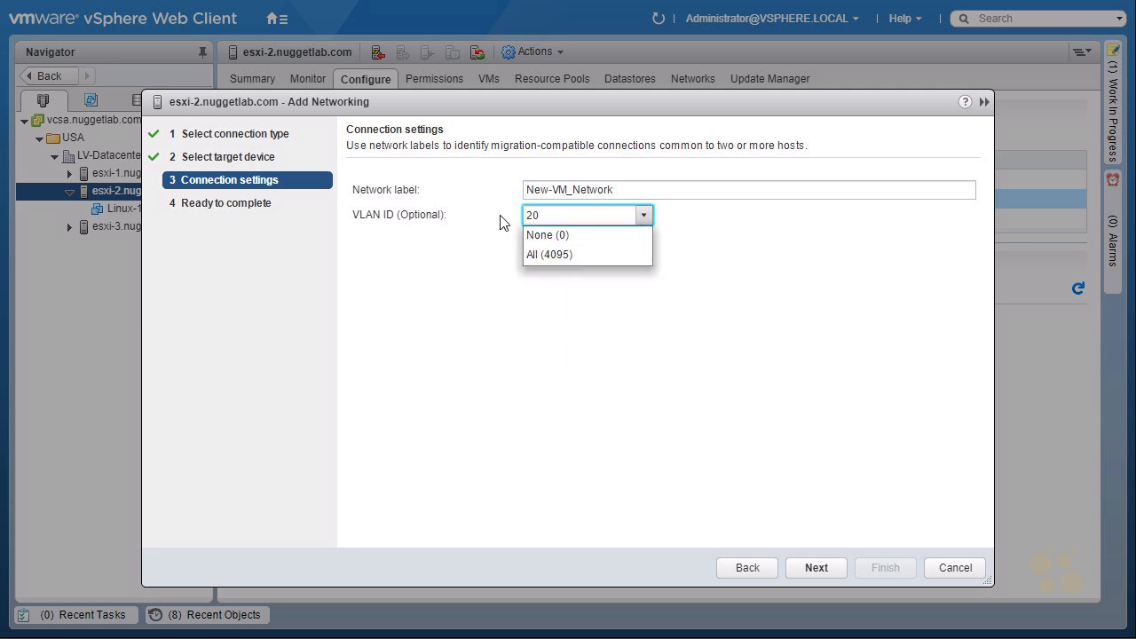
pyautogui.click(501, 217)
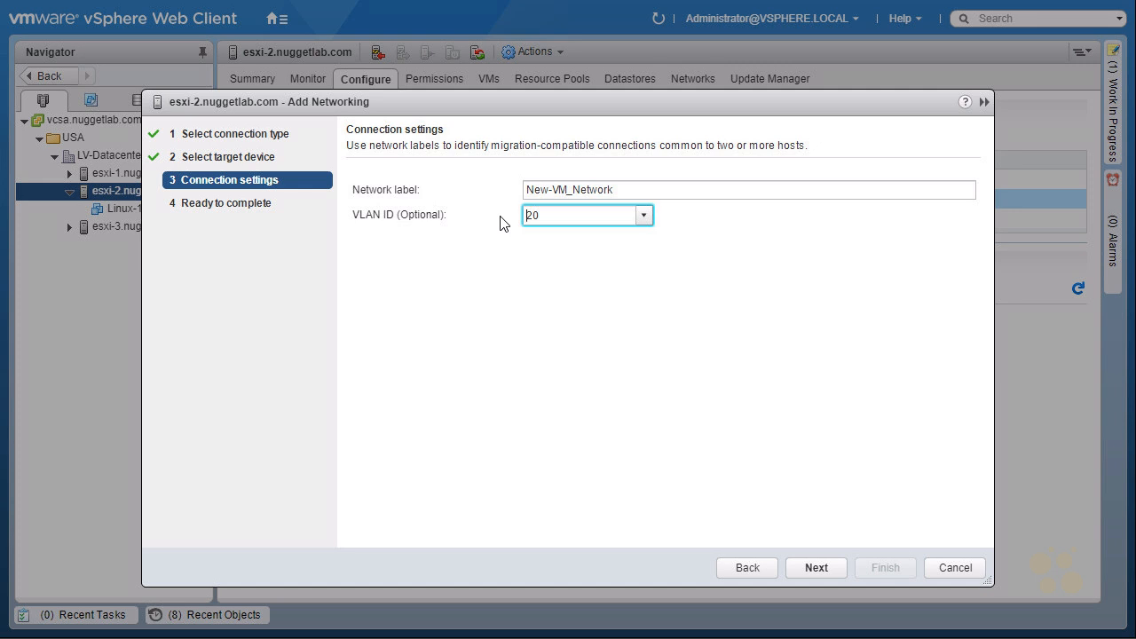
pyautogui.click(645, 215)
pyautogui.click(575, 237)
pyautogui.click(814, 568)
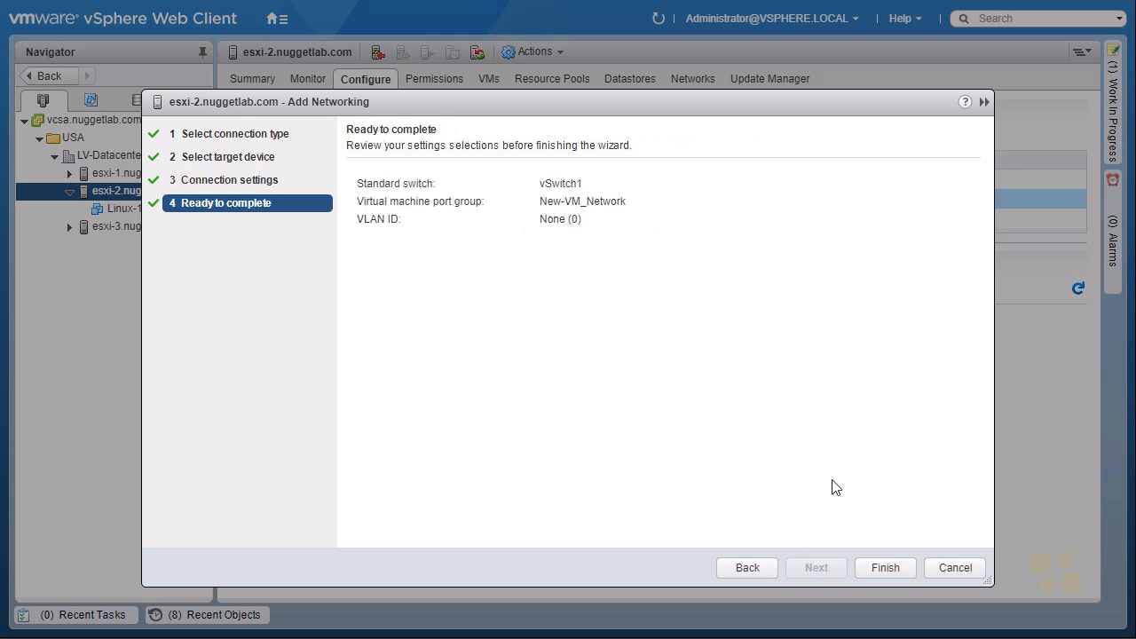
pyautogui.click(884, 567)
pyautogui.moveTo(470, 213)
pyautogui.mouseDown()
pyautogui.moveTo(451, 227)
pyautogui.moveTo(710, 200)
pyautogui.moveTo(743, 306)
pyautogui.mouseUp()
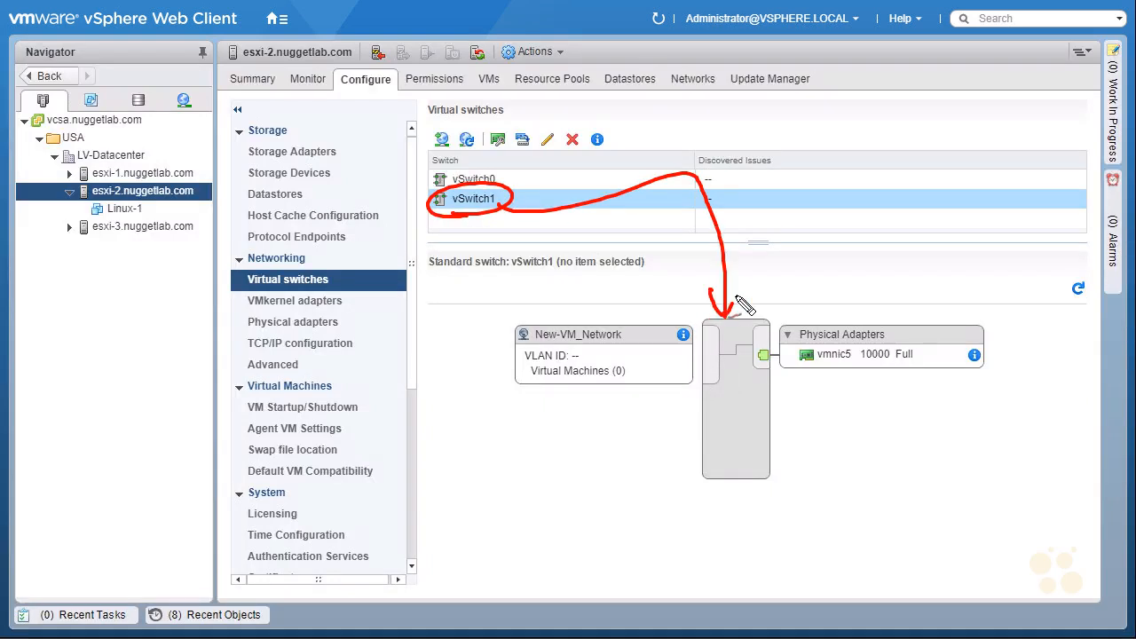
pyautogui.moveTo(817, 428); pyautogui.dragTo(841, 380)
pyautogui.moveTo(829, 398); pyautogui.dragTo(843, 401)
pyautogui.moveTo(797, 460); pyautogui.dragTo(810, 456)
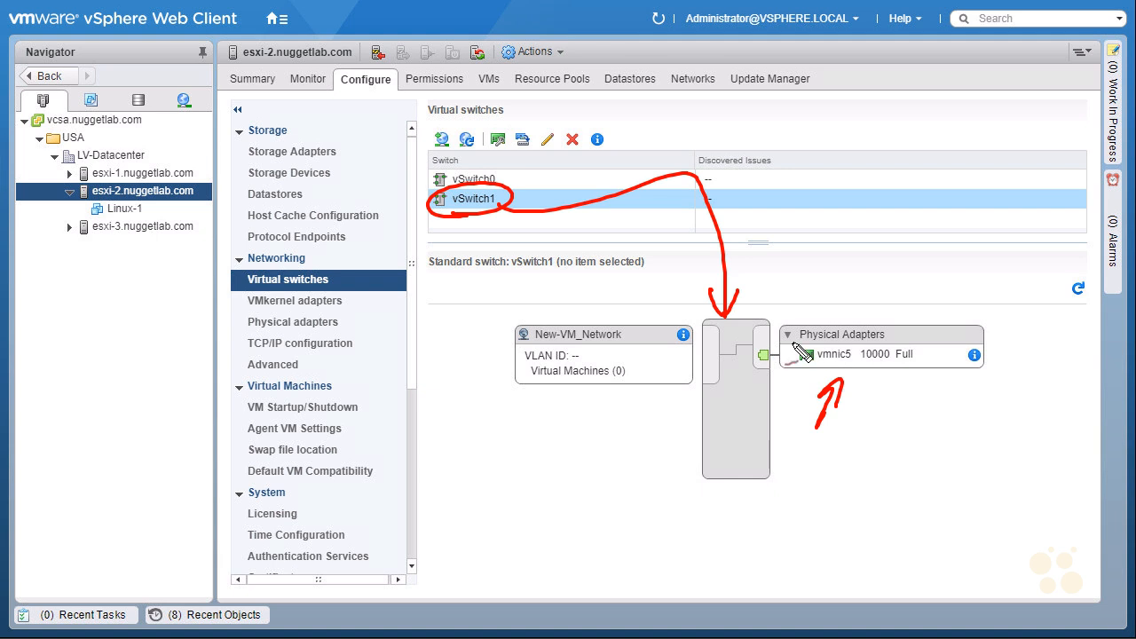
pyautogui.moveTo(536, 346)
pyautogui.mouseDown()
pyautogui.moveTo(559, 316)
pyautogui.moveTo(531, 345)
pyautogui.mouseUp()
pyautogui.moveTo(561, 436)
pyautogui.mouseDown()
pyautogui.moveTo(578, 397)
pyautogui.moveTo(590, 402)
pyautogui.mouseUp()
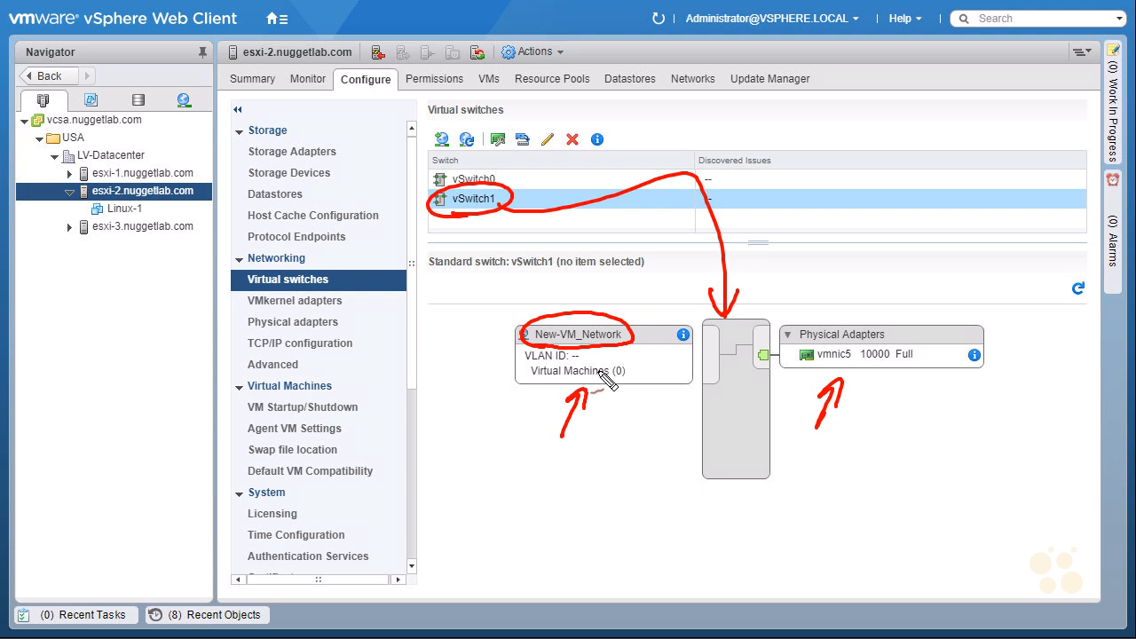
pyautogui.moveTo(460, 413)
pyautogui.mouseDown()
pyautogui.moveTo(508, 383)
pyautogui.moveTo(497, 406)
pyautogui.mouseUp()
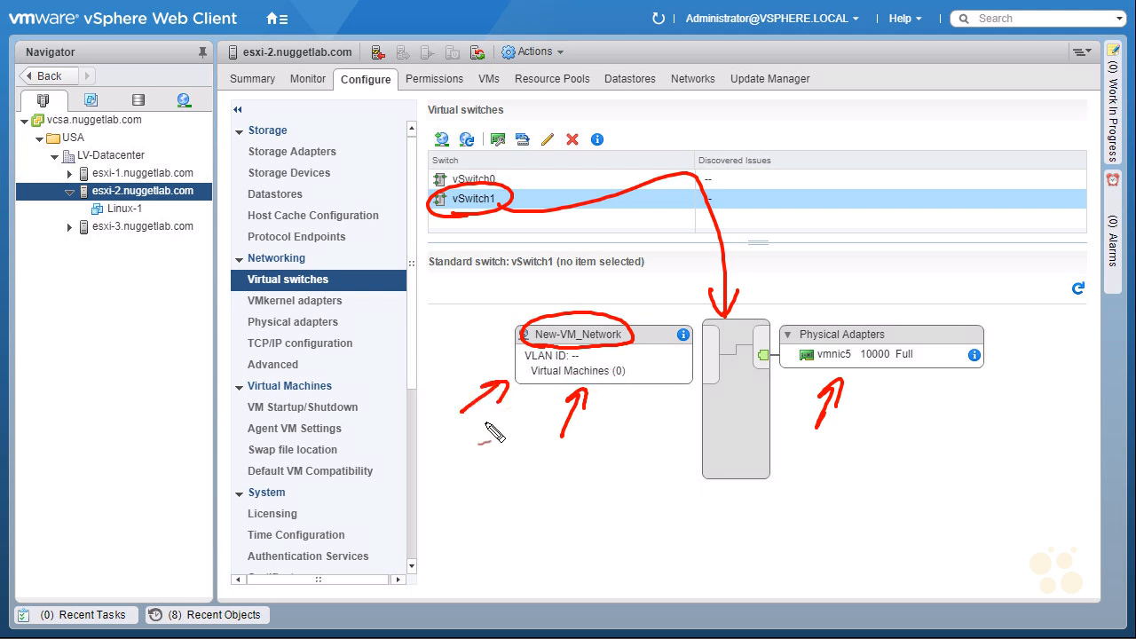
pyautogui.press('Escape')
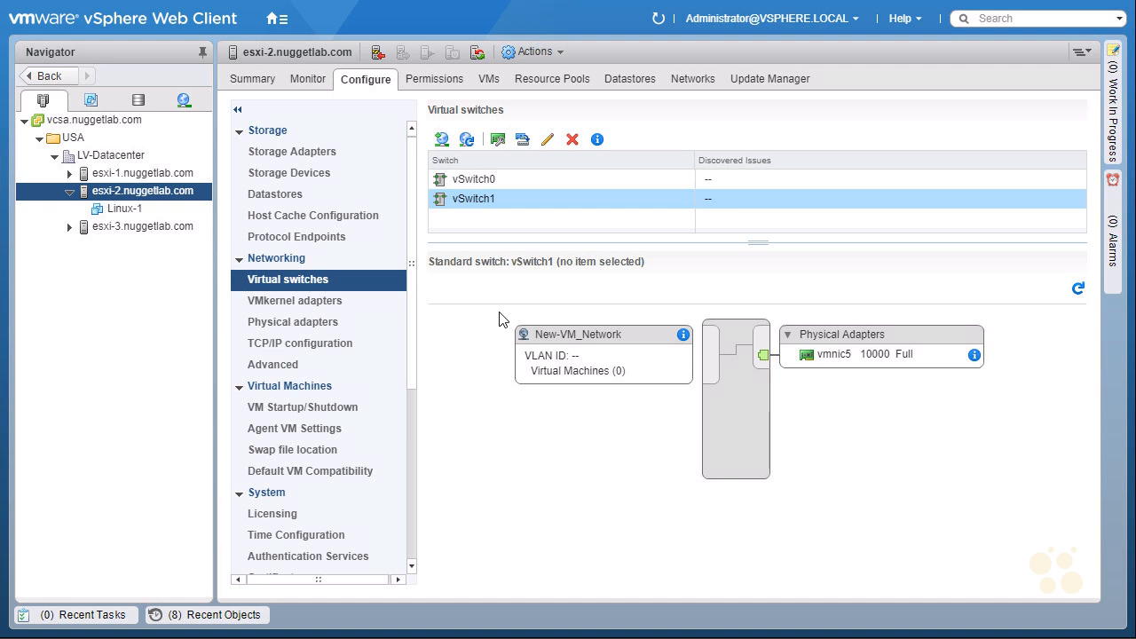
# Select Linux-1 in the Navigator and open its Edit Settings dialog from the actions menu
pyautogui.click(119, 208)
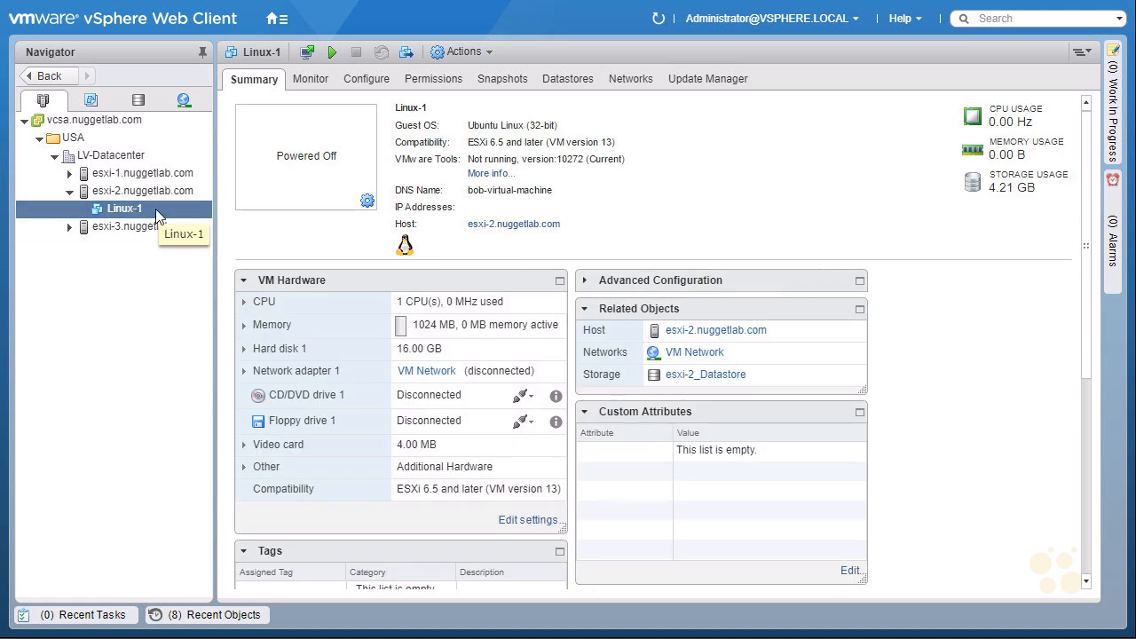
pyautogui.rightClick(157, 211)
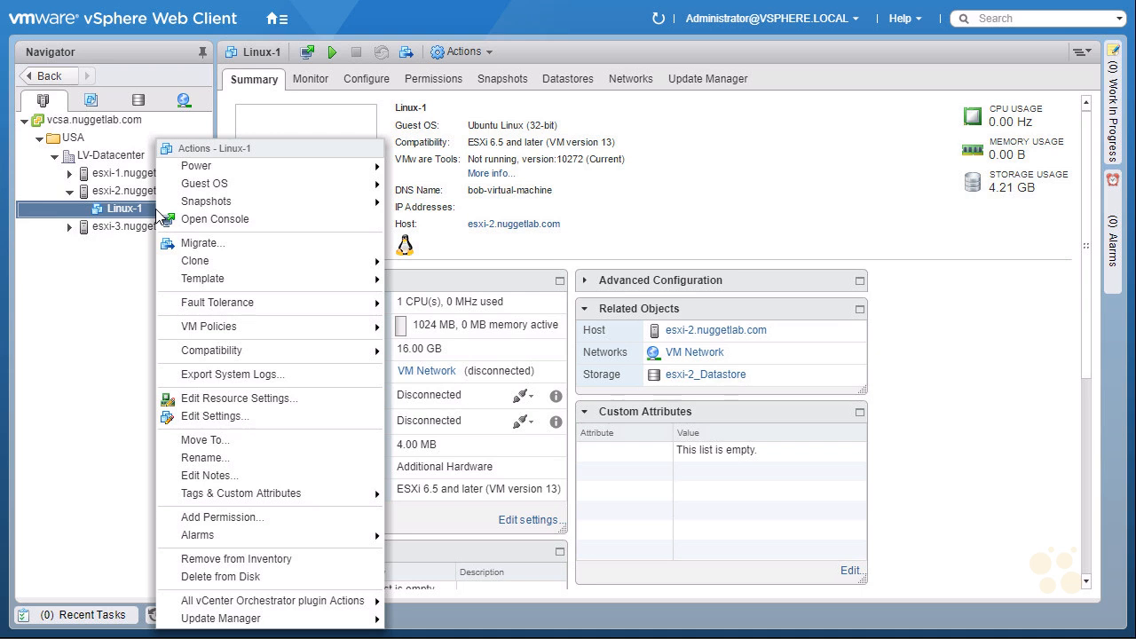
pyautogui.moveTo(194, 159)
pyautogui.mouseDown()
pyautogui.moveTo(259, 150)
pyautogui.moveTo(197, 160)
pyautogui.moveTo(207, 159)
pyautogui.mouseUp()
pyautogui.moveTo(277, 122)
pyautogui.mouseDown()
pyautogui.moveTo(253, 142)
pyautogui.moveTo(270, 139)
pyautogui.mouseUp()
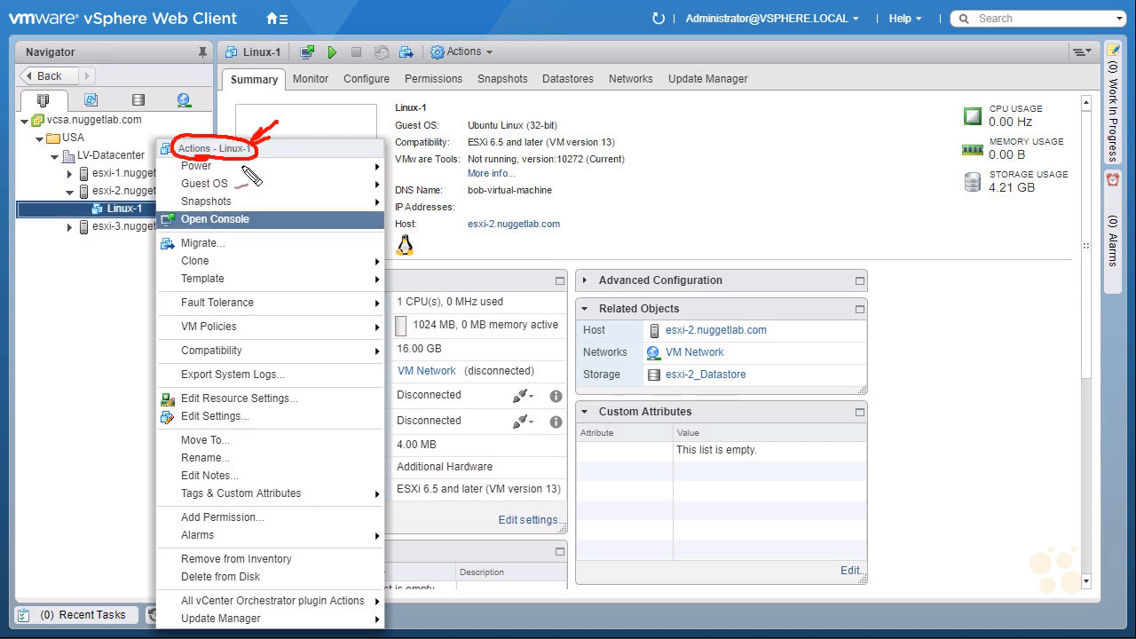
pyautogui.press('Escape')
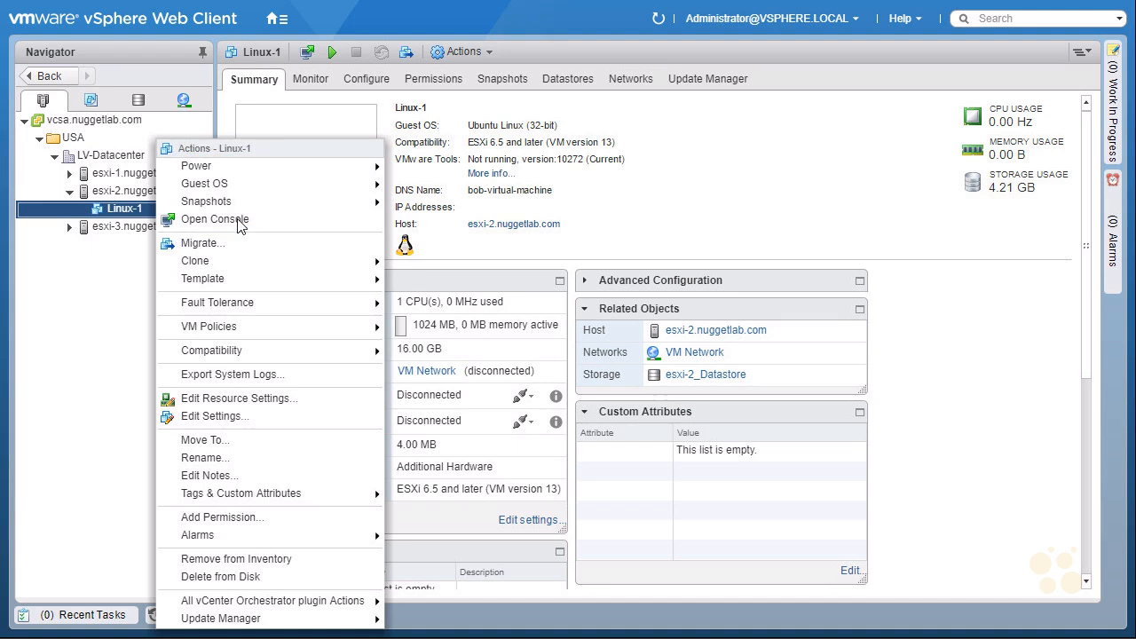
pyautogui.click(264, 420)
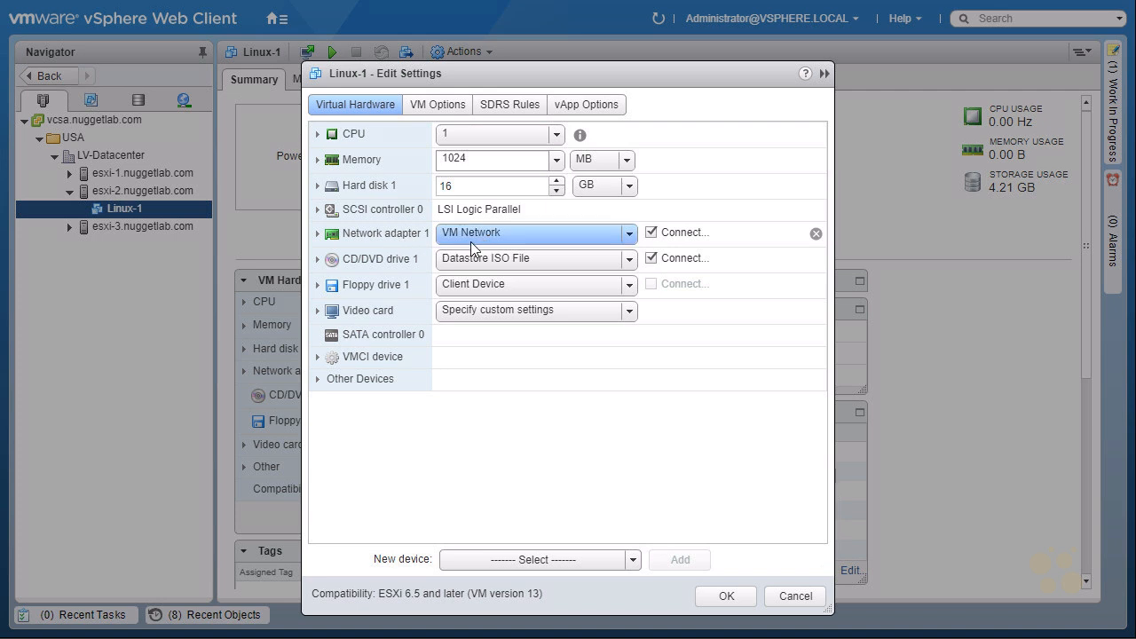
# Change Linux-1's Network adapter 1 from VM Network to New-VM_Network
pyautogui.click(630, 235)
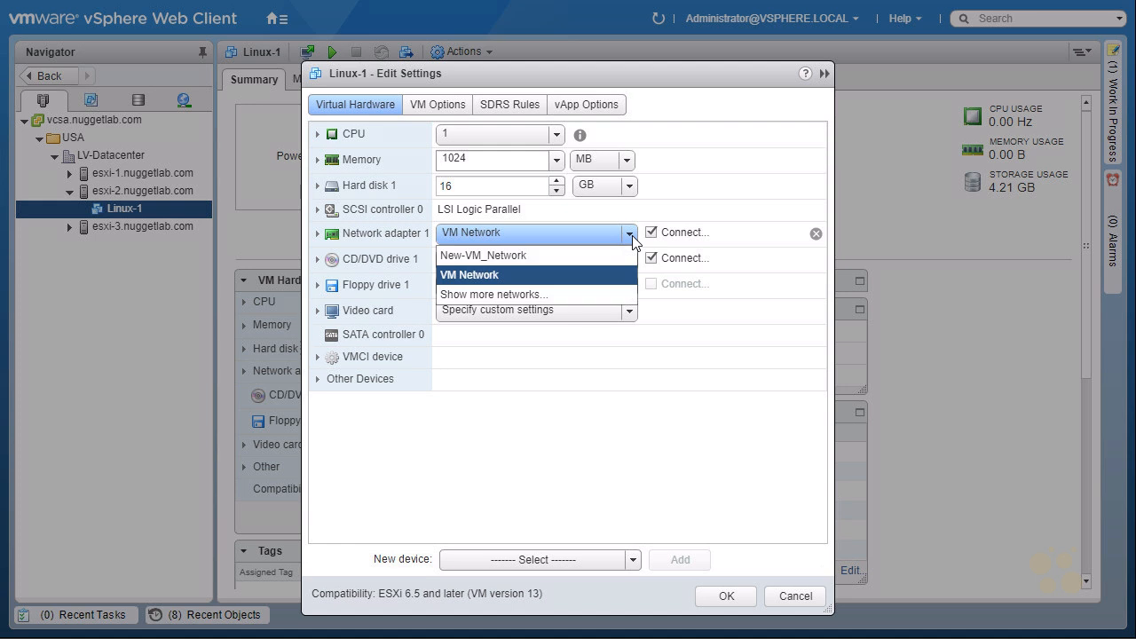
pyautogui.click(533, 256)
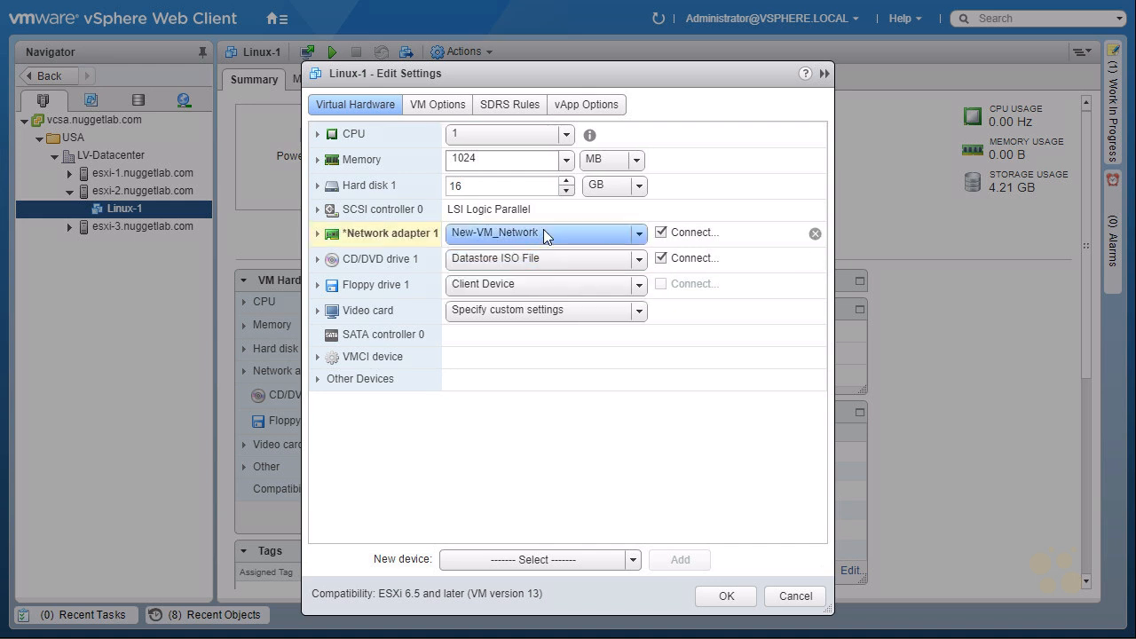
pyautogui.moveTo(355, 258)
pyautogui.mouseDown()
pyautogui.moveTo(394, 215)
pyautogui.moveTo(353, 255)
pyautogui.mouseUp()
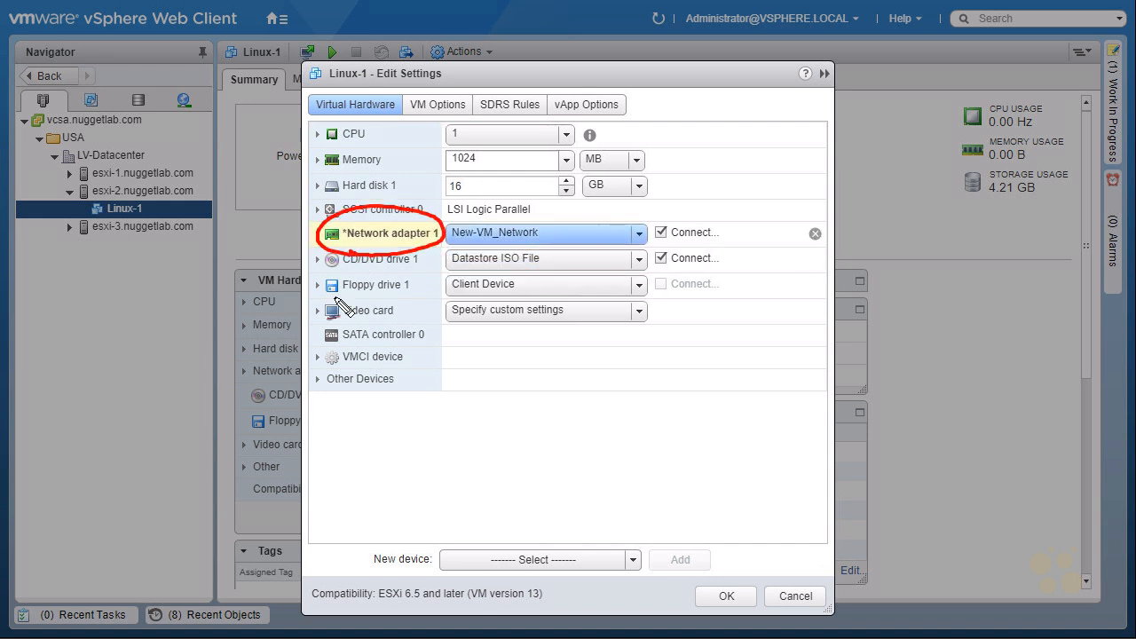
pyautogui.moveTo(750, 393)
pyautogui.mouseDown()
pyautogui.moveTo(728, 575)
pyautogui.moveTo(746, 552)
pyautogui.mouseUp()
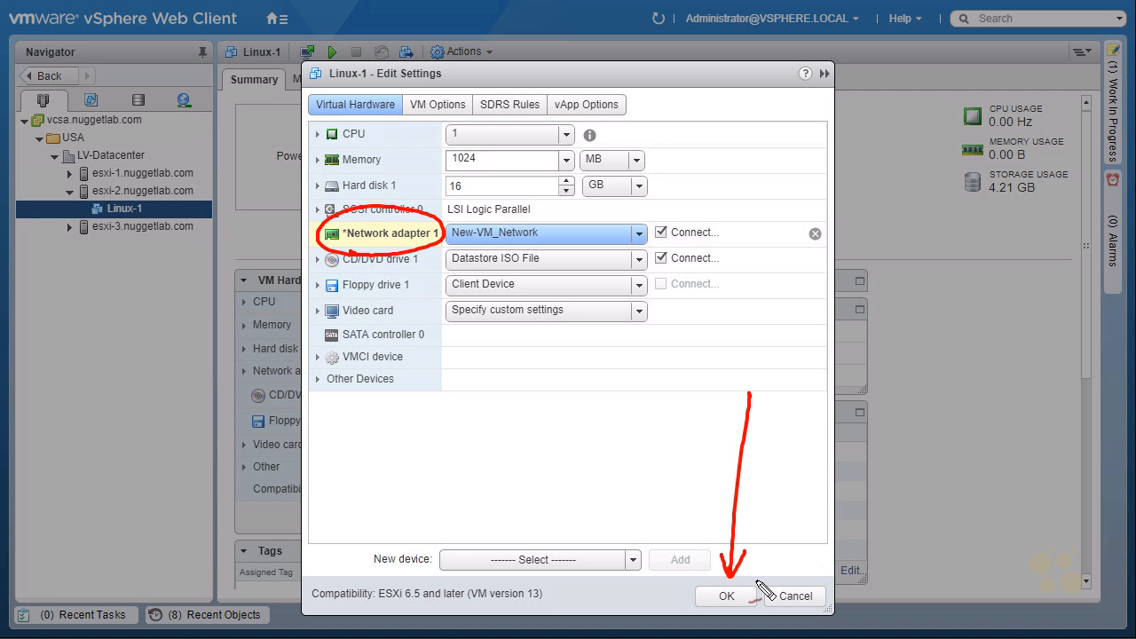
pyautogui.press('Escape')
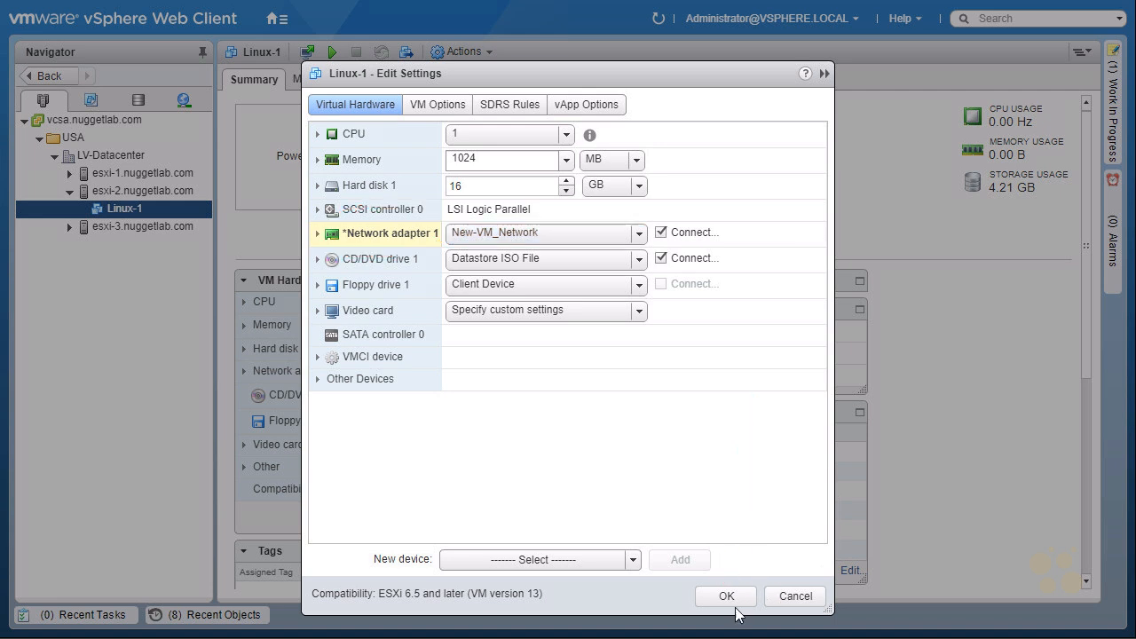
# Save the new network setting and highlight Network adapter 1 in Linux-1's VM Hardware summary
pyautogui.click(726, 597)
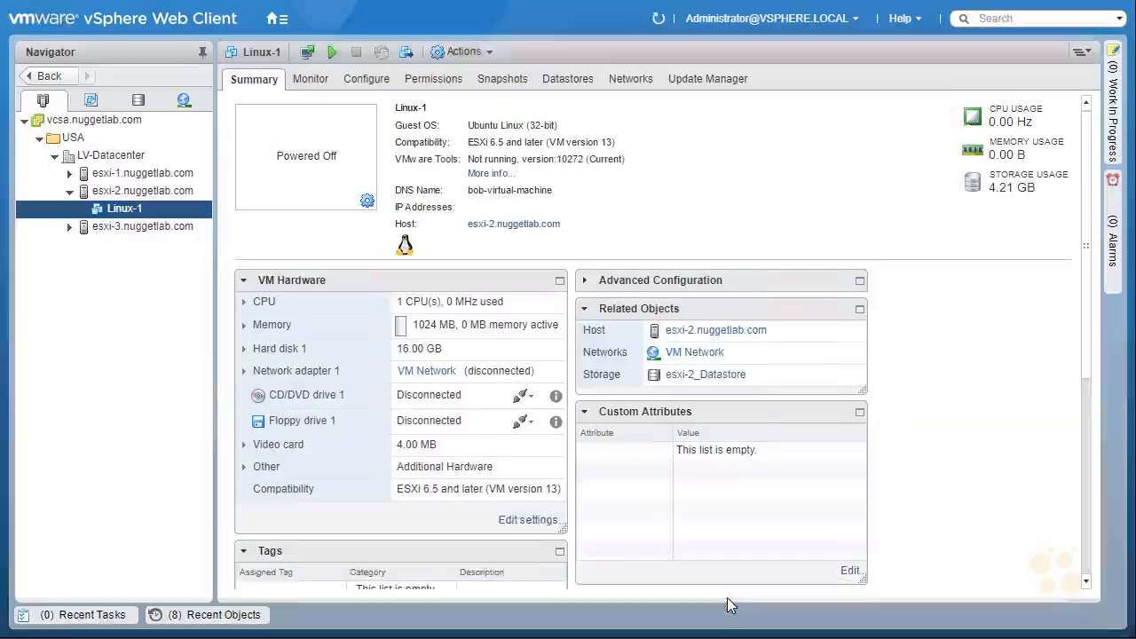
pyautogui.moveTo(271, 303)
pyautogui.mouseDown()
pyautogui.moveTo(355, 289)
pyautogui.moveTo(255, 297)
pyautogui.mouseUp()
pyautogui.moveTo(101, 224); pyautogui.dragTo(91, 218)
pyautogui.moveTo(282, 68); pyautogui.dragTo(266, 64)
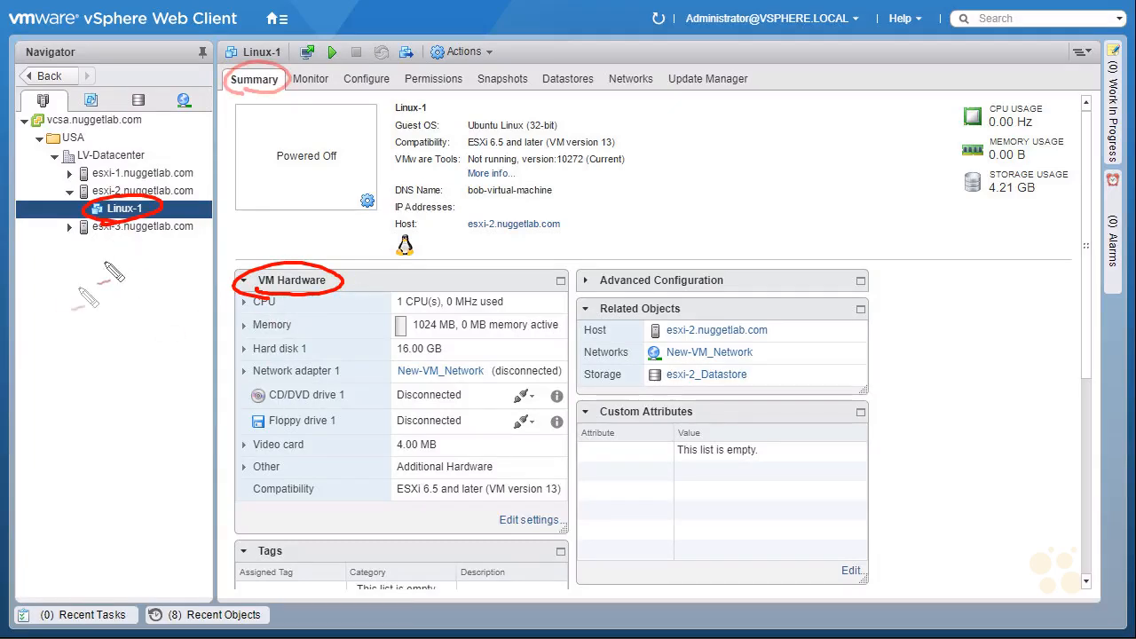
pyautogui.moveTo(170, 211); pyautogui.dragTo(265, 98)
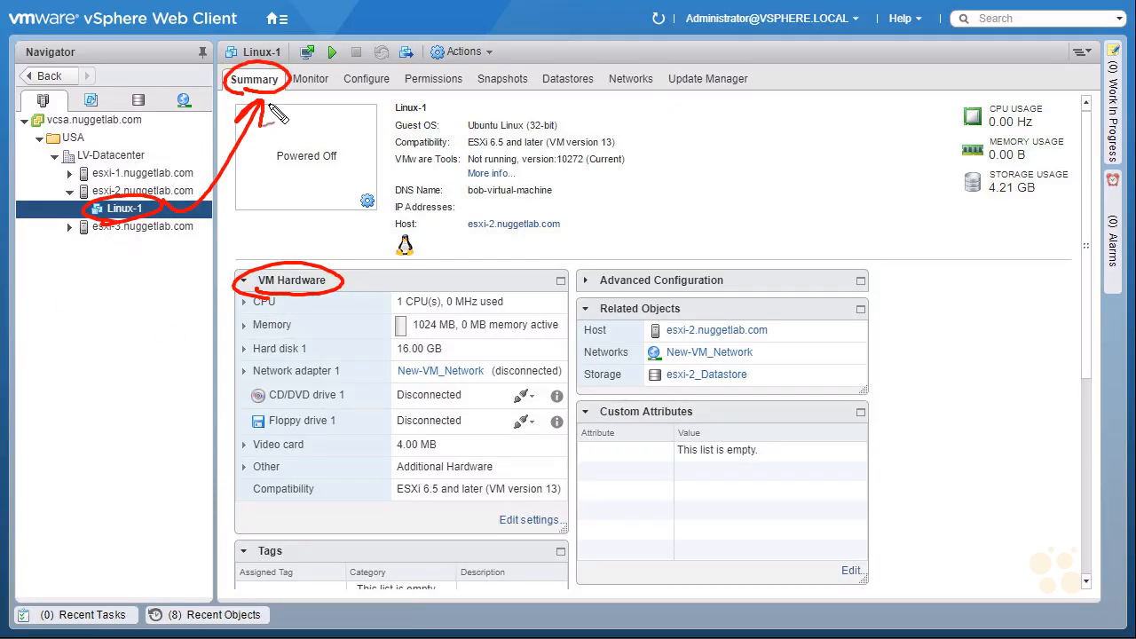
pyautogui.moveTo(135, 252); pyautogui.dragTo(149, 250)
pyautogui.moveTo(205, 375); pyautogui.dragTo(240, 374)
pyautogui.moveTo(405, 404)
pyautogui.mouseDown()
pyautogui.moveTo(486, 383)
pyautogui.moveTo(487, 361)
pyautogui.moveTo(396, 384)
pyautogui.mouseUp()
# Note the adapter's disconnected status and New-VM_Network under Related Objects, then exit full screen
pyautogui.moveTo(547, 353); pyautogui.dragTo(533, 365)
pyautogui.moveTo(532, 365); pyautogui.dragTo(543, 358)
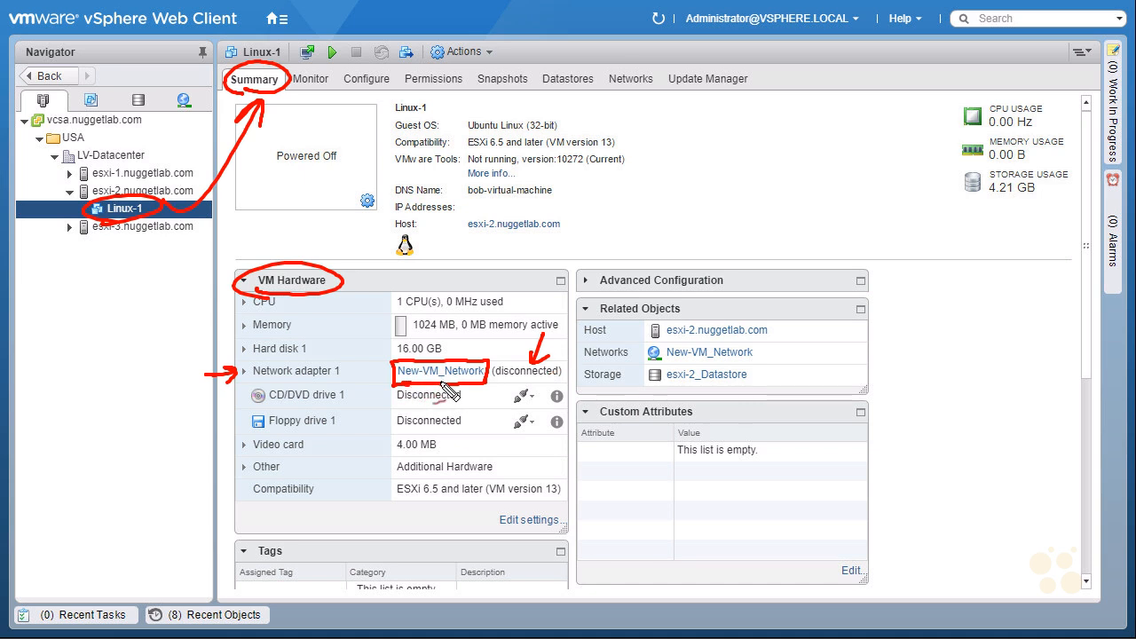
pyautogui.moveTo(503, 400); pyautogui.dragTo(517, 388)
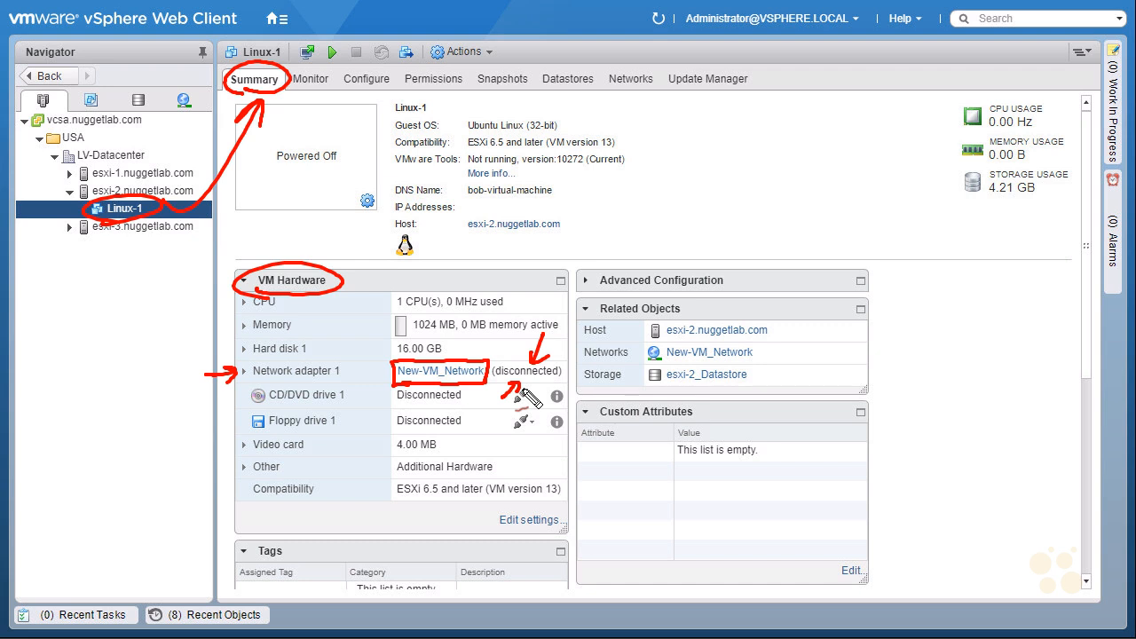
pyautogui.moveTo(627, 327)
pyautogui.mouseDown()
pyautogui.moveTo(703, 316)
pyautogui.moveTo(628, 325)
pyautogui.mouseUp()
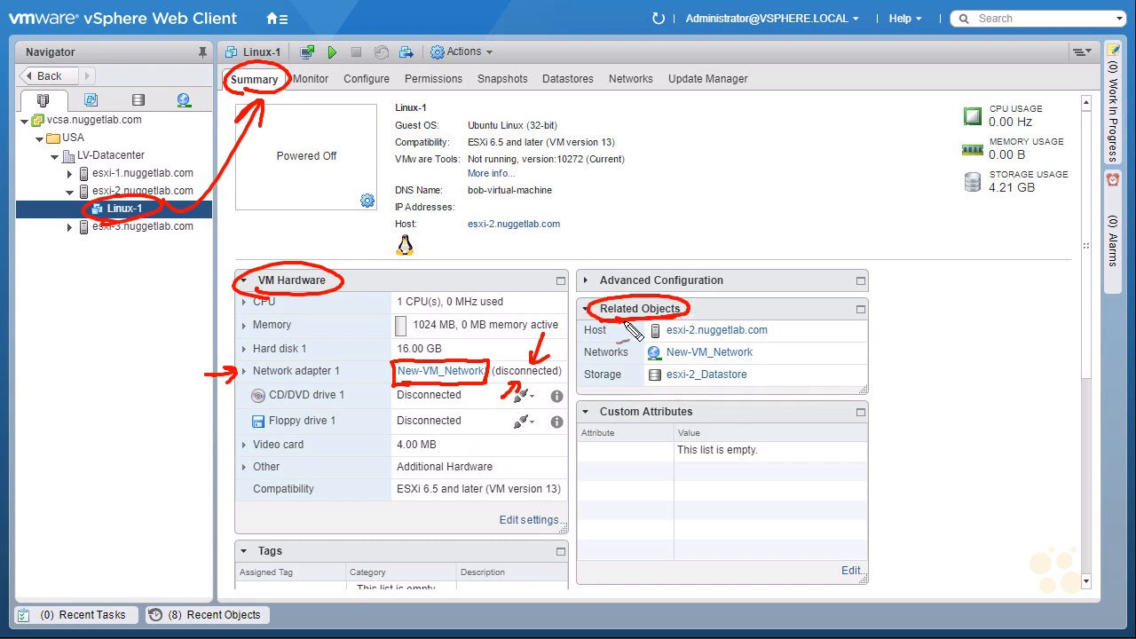
pyautogui.moveTo(798, 350); pyautogui.dragTo(764, 358)
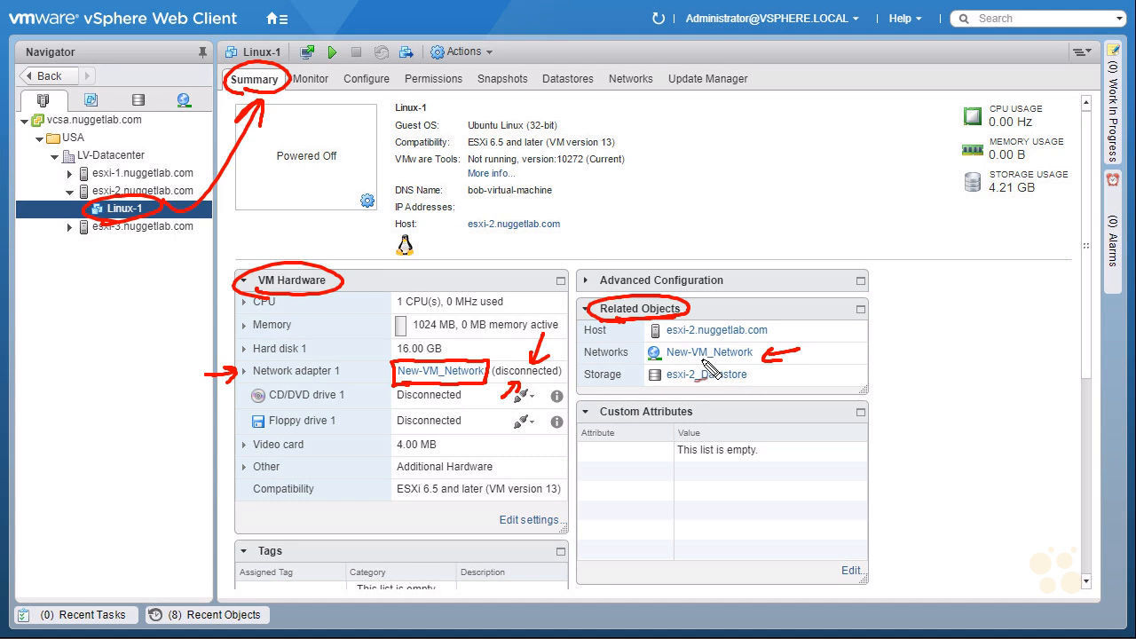
pyautogui.moveTo(667, 363); pyautogui.dragTo(745, 362)
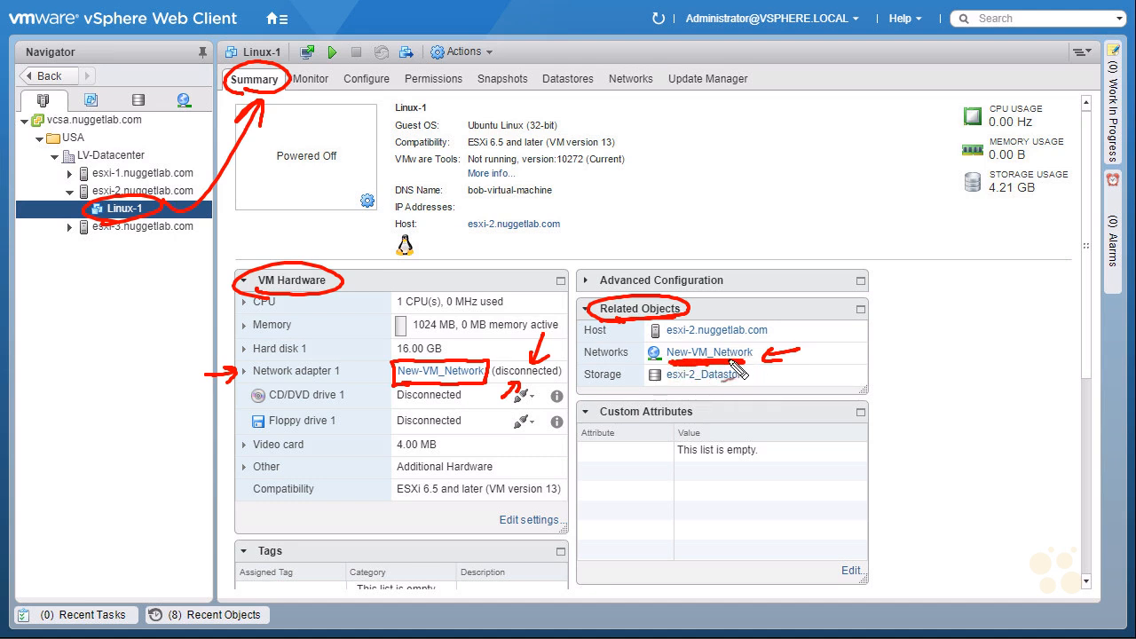
pyautogui.press('Escape')
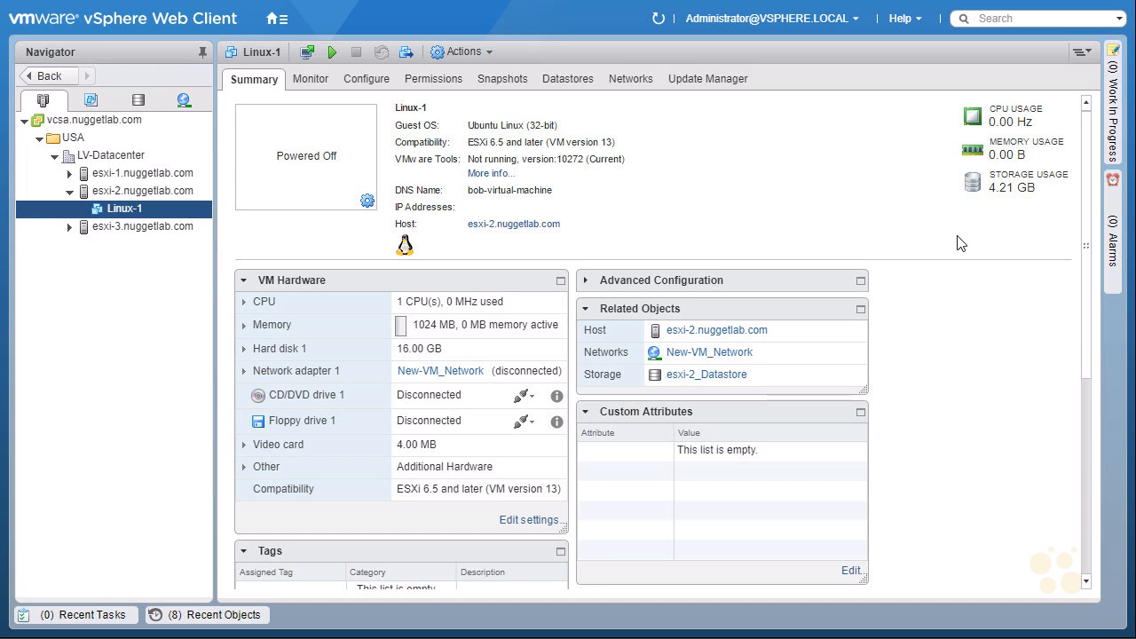
pyautogui.press('F11')
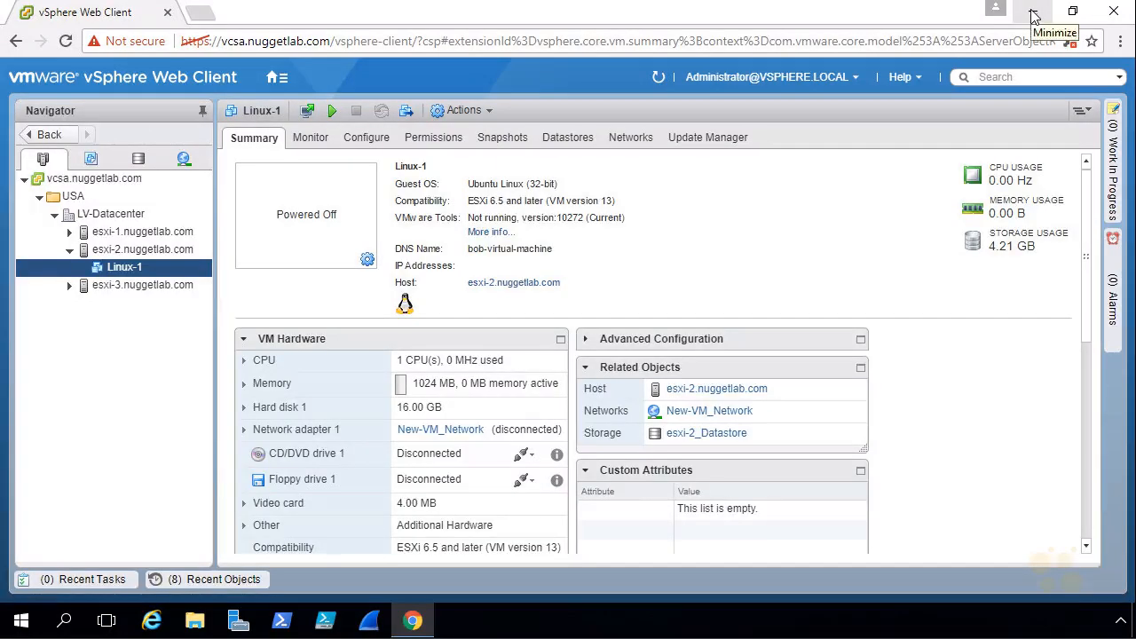
# Minimize the vSphere browser window to reveal the Windows desktop
pyautogui.click(1033, 13)
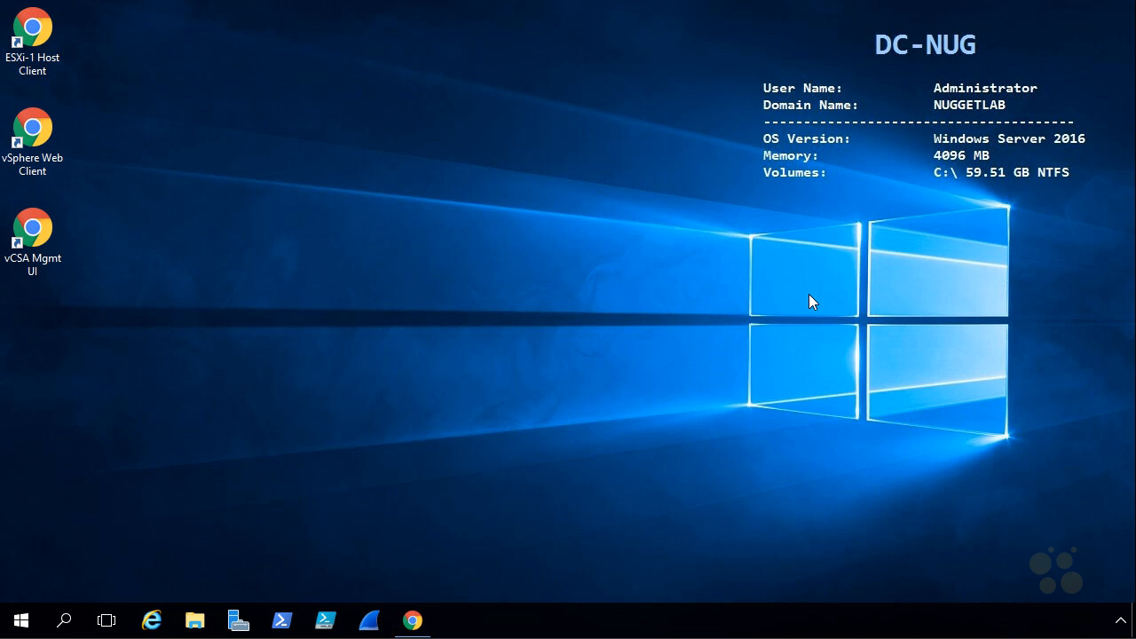
# Launch Wireshark, skip the offered update, and select the VM Network interface
pyautogui.click(371, 621)
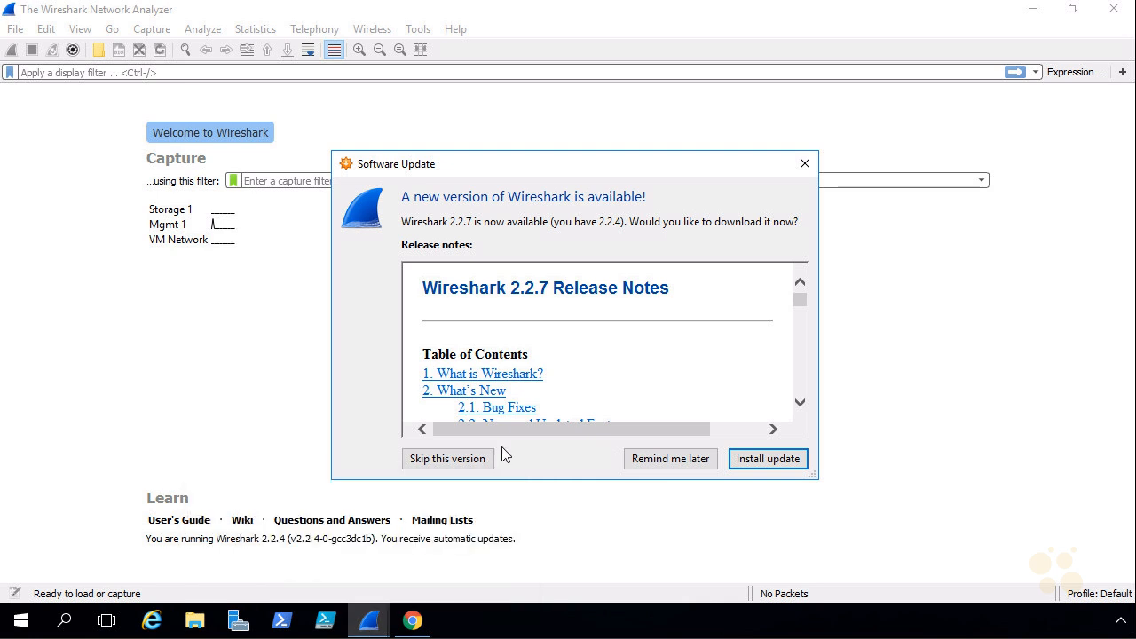
pyautogui.click(448, 459)
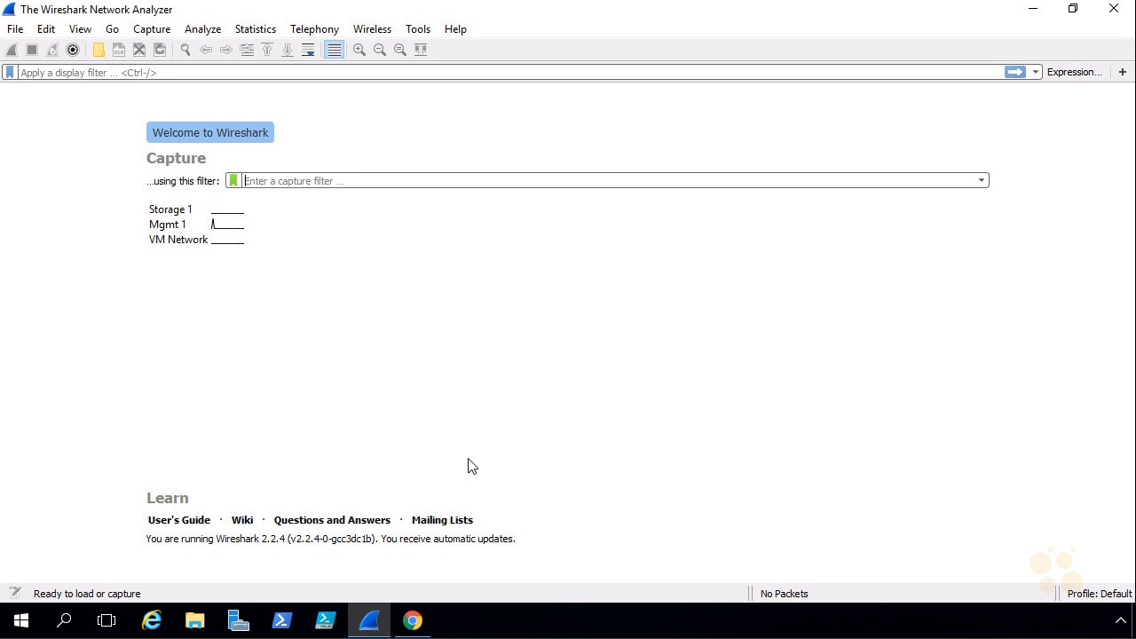
pyautogui.click(194, 242)
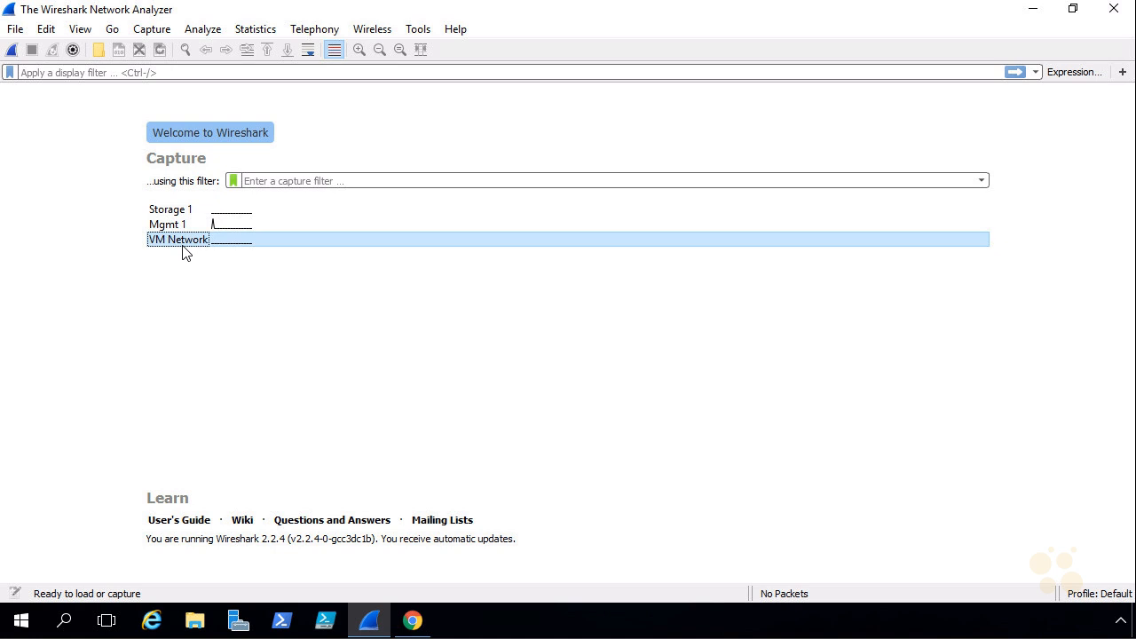
# Check VM Network's IPv4 properties: static 10.3.3.100, mask 255.255.255.0, DNS 192.168.1.100
pyautogui.rightClick(22, 625)
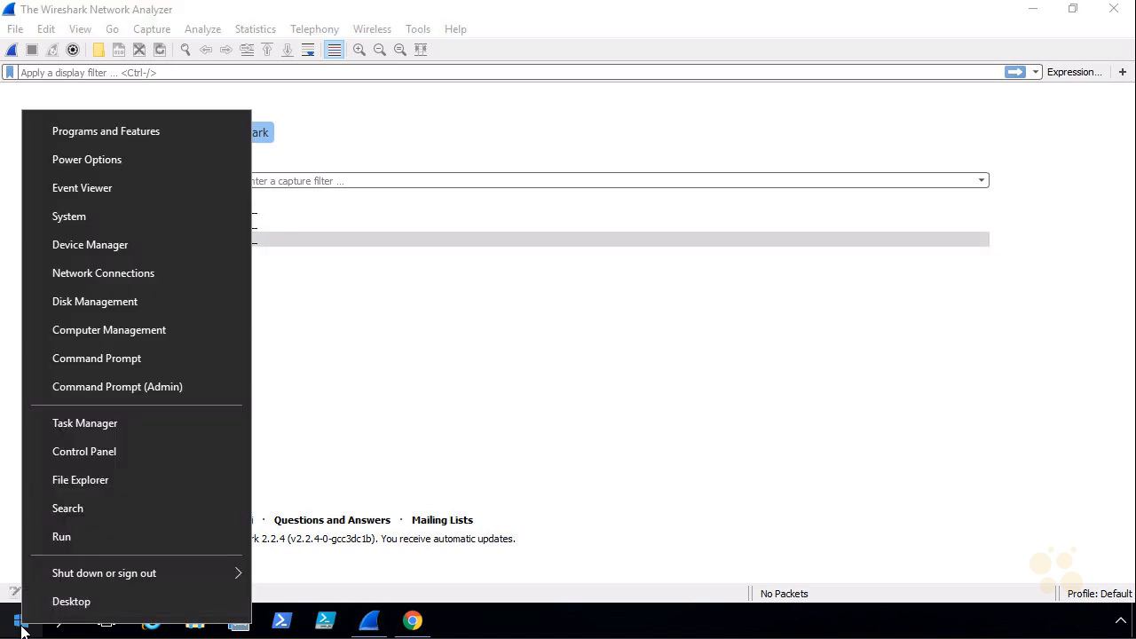
pyautogui.click(156, 273)
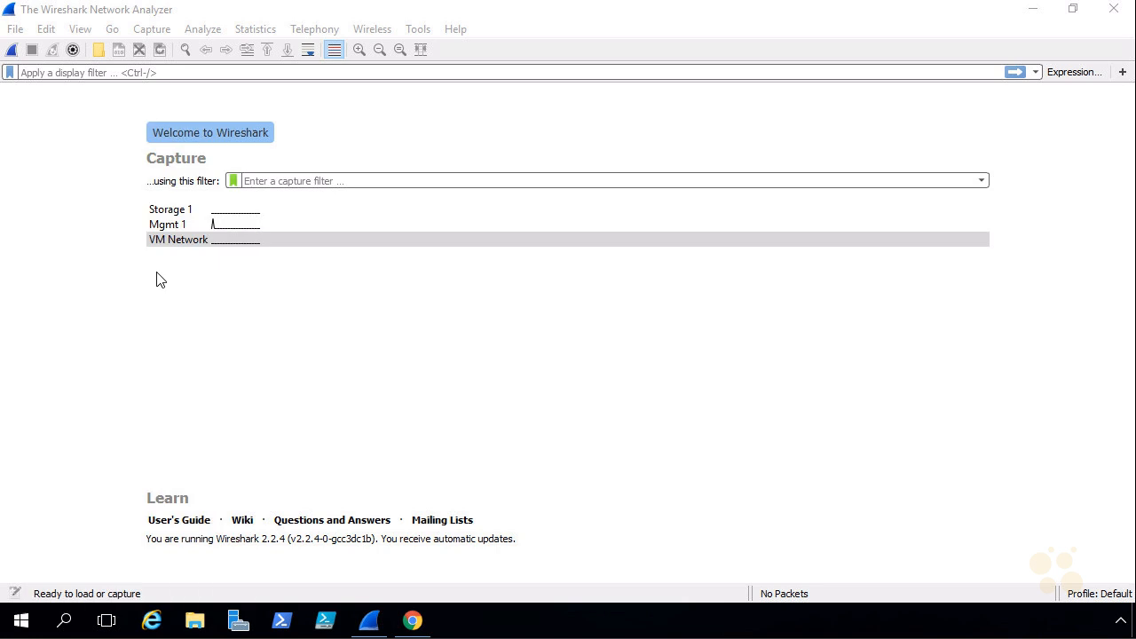
pyautogui.click(434, 242)
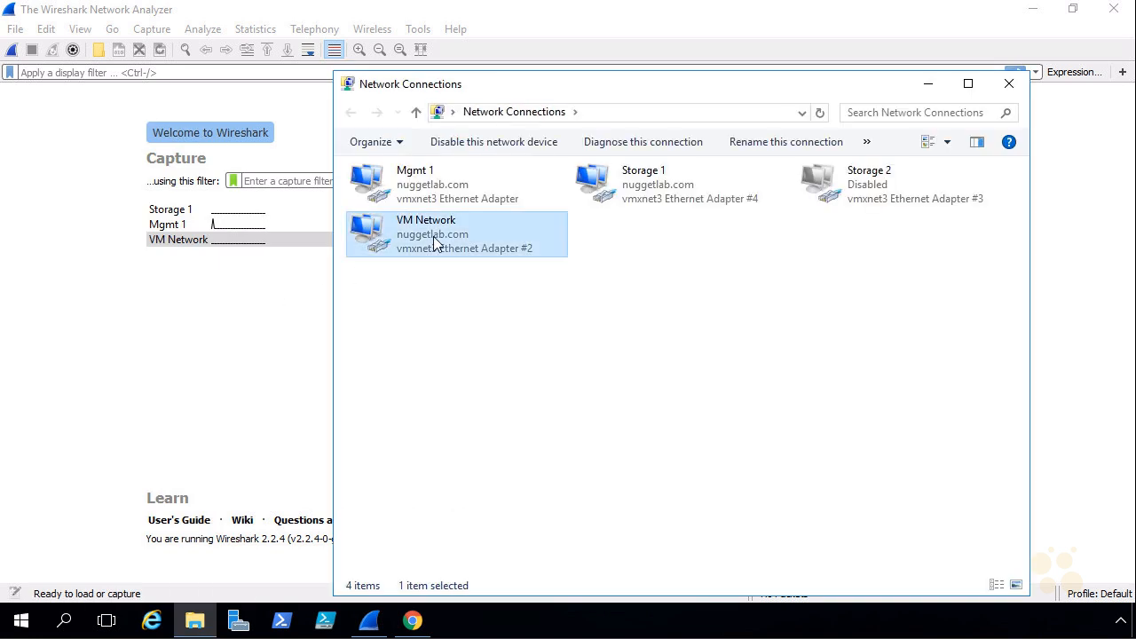
pyautogui.rightClick(434, 237)
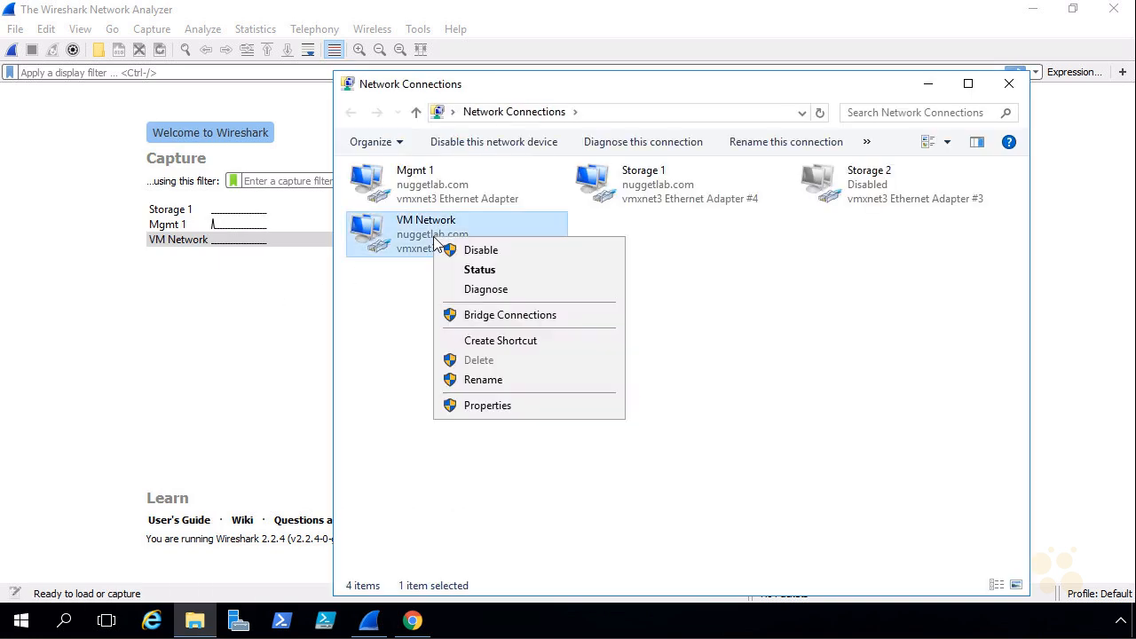
pyautogui.click(527, 406)
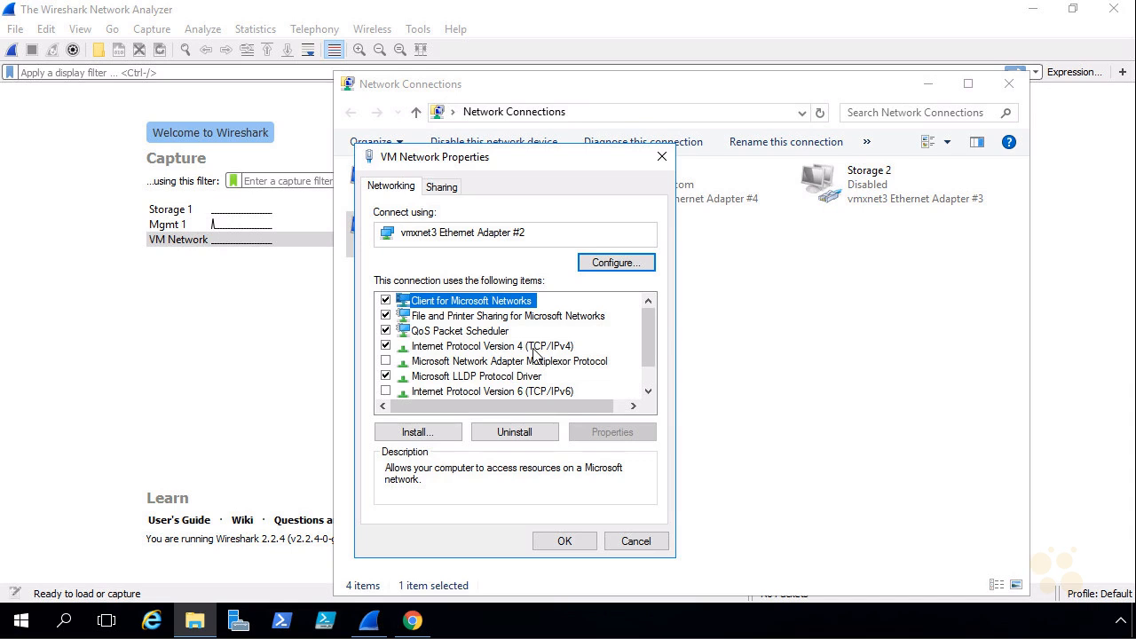
pyautogui.doubleClick(533, 354)
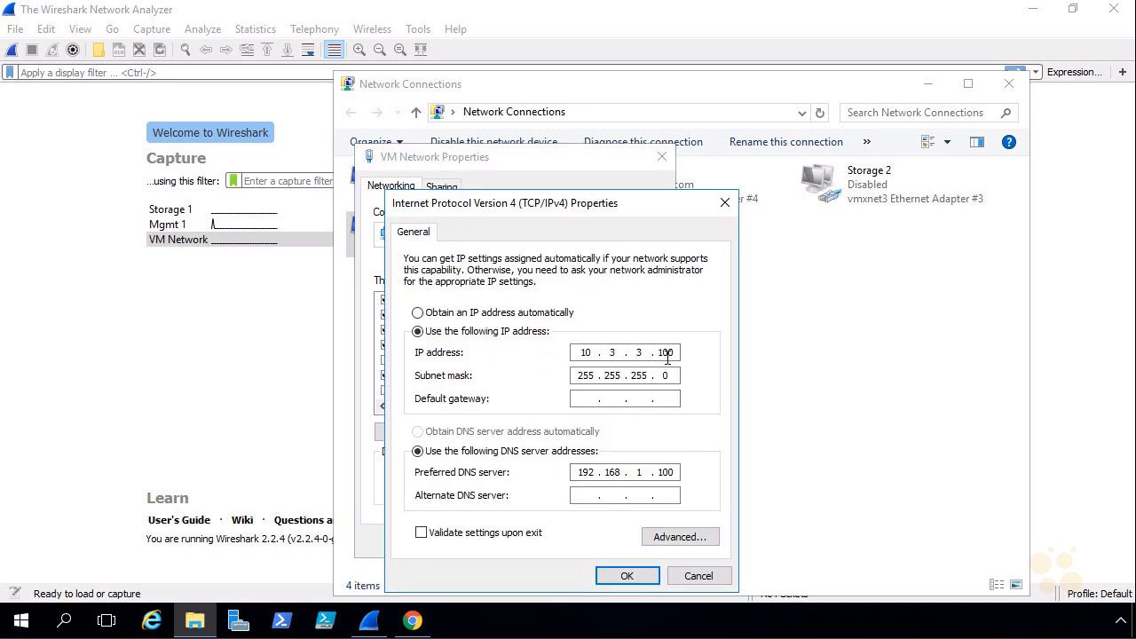
pyautogui.click(627, 576)
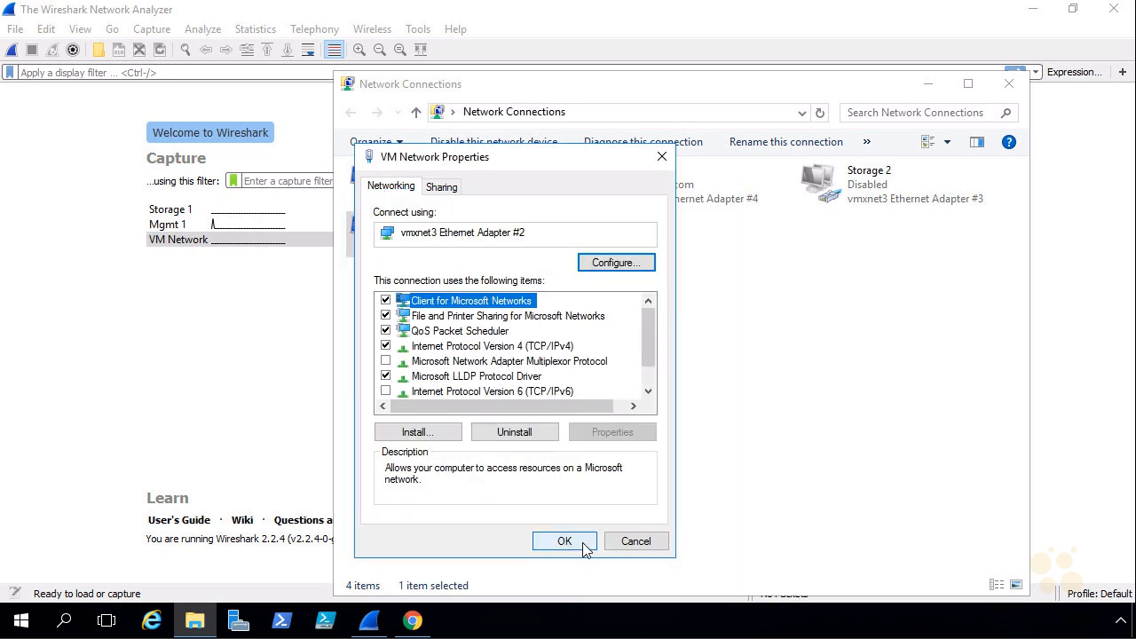
pyautogui.click(633, 543)
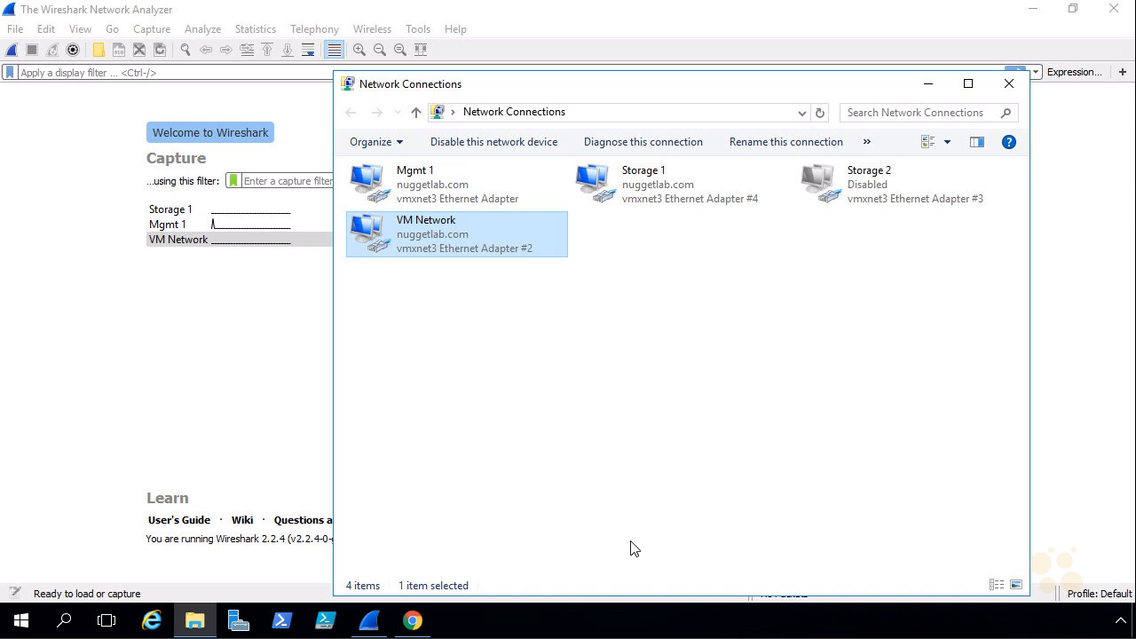
# Start a Wireshark capture on VM Network, then bring the vSphere browser back
pyautogui.click(928, 85)
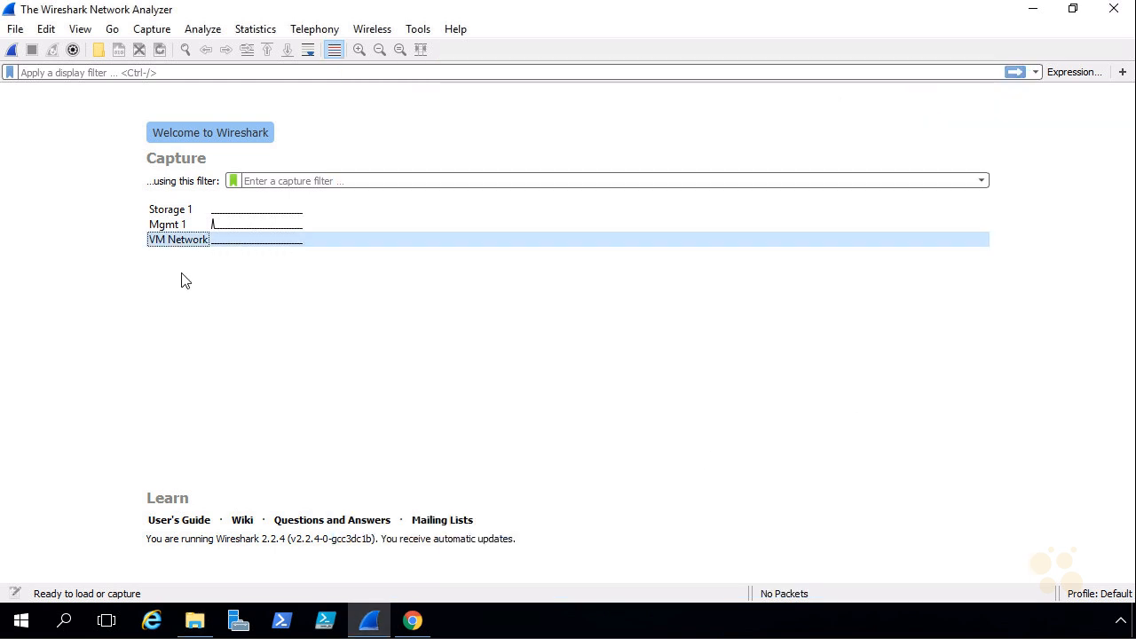
pyautogui.moveTo(185, 248)
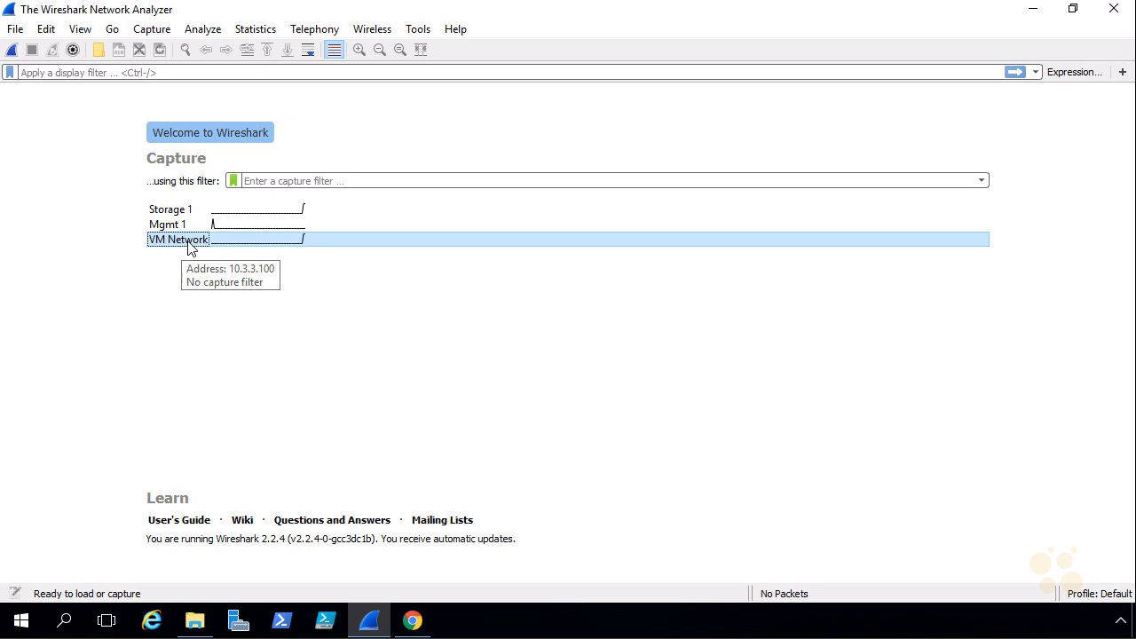
pyautogui.doubleClick(185, 241)
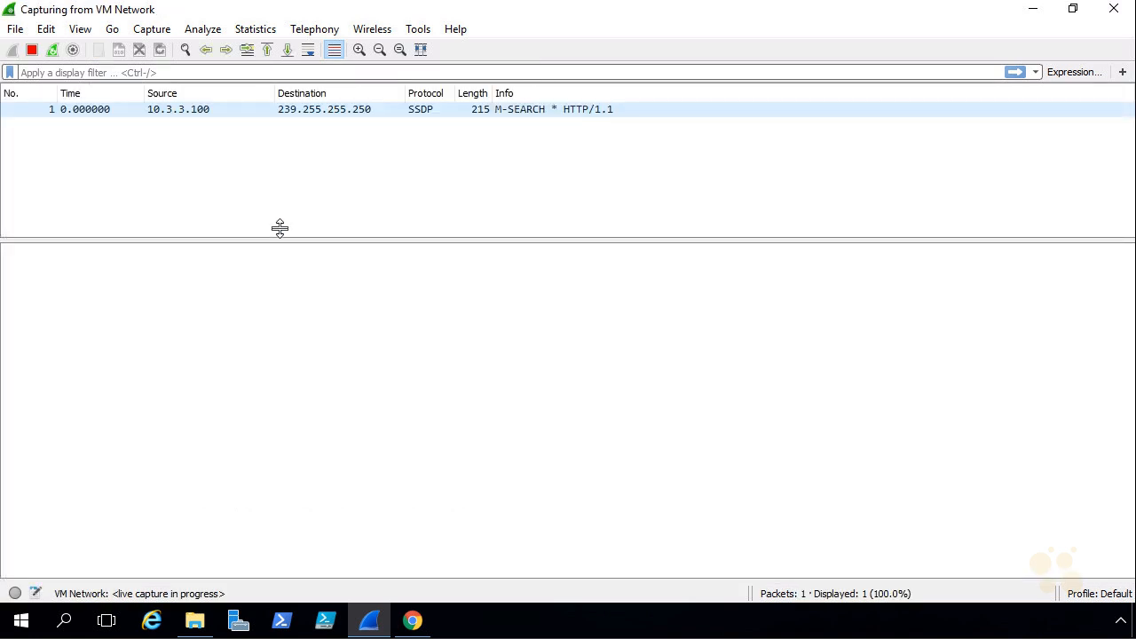
pyautogui.click(1034, 11)
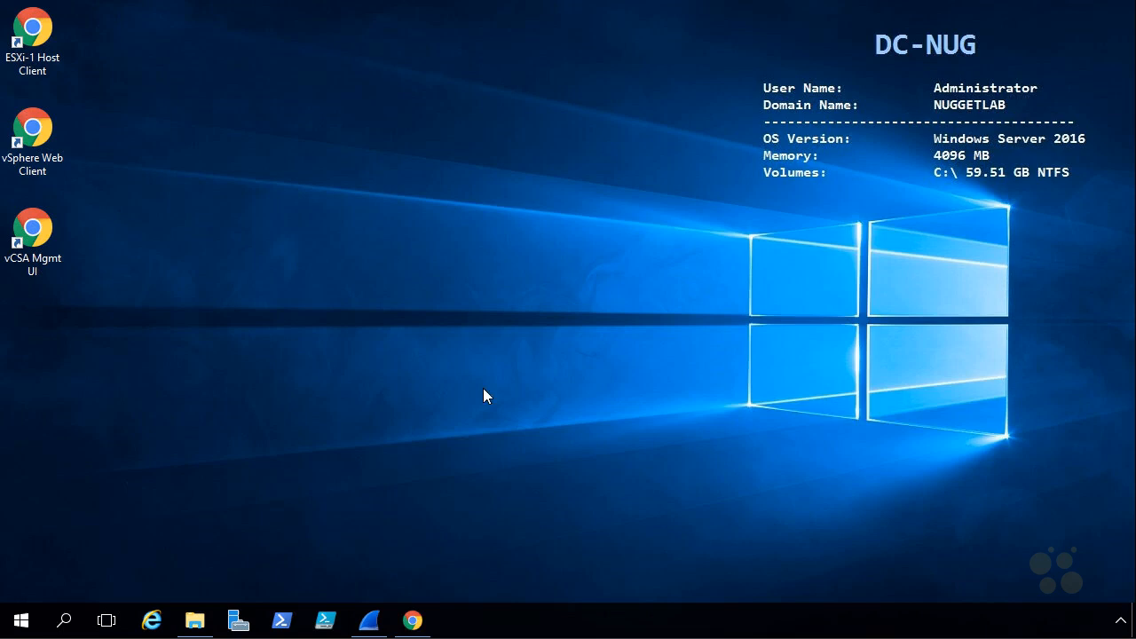
pyautogui.click(414, 621)
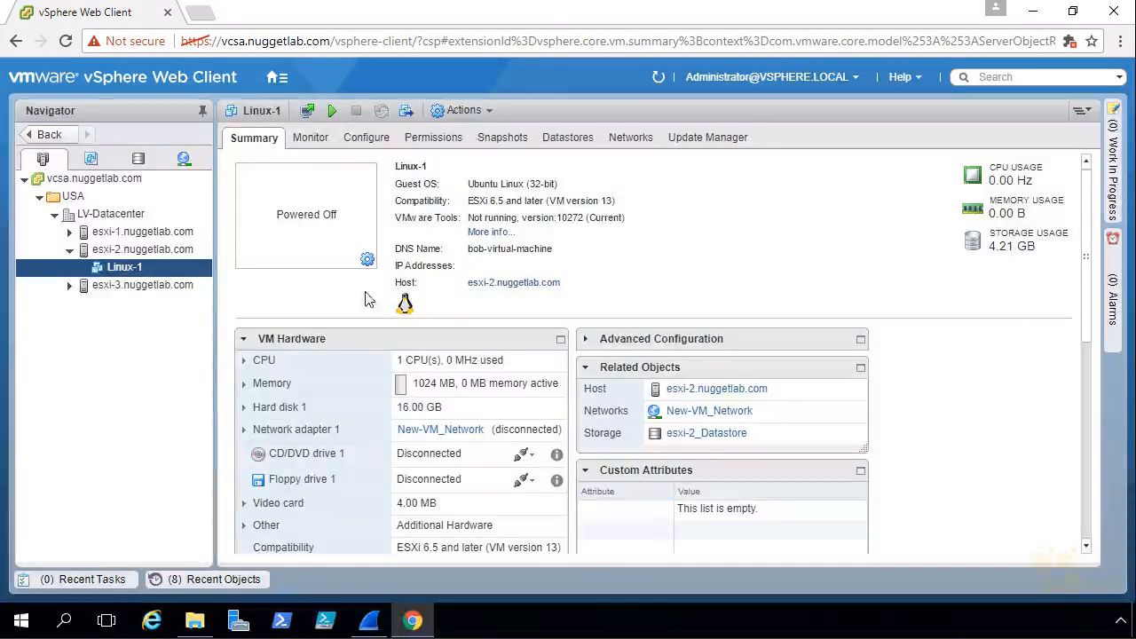
# Power on Linux-1 and launch its web console showing the Xubuntu desktop
pyautogui.rightClick(128, 266)
pyautogui.moveTo(239, 129)
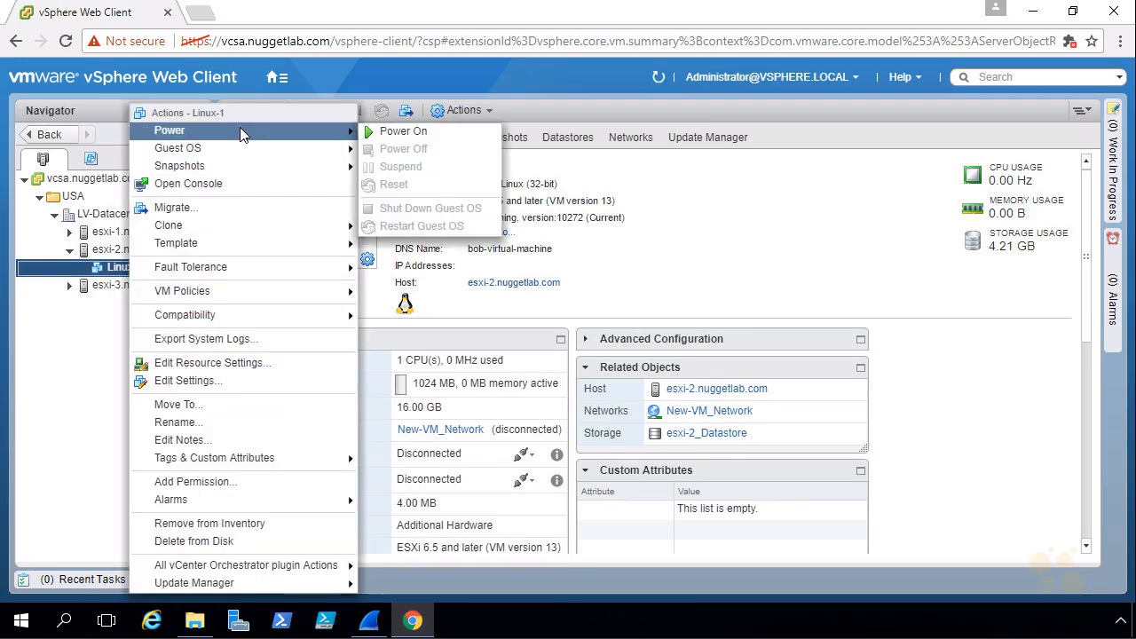
pyautogui.click(432, 139)
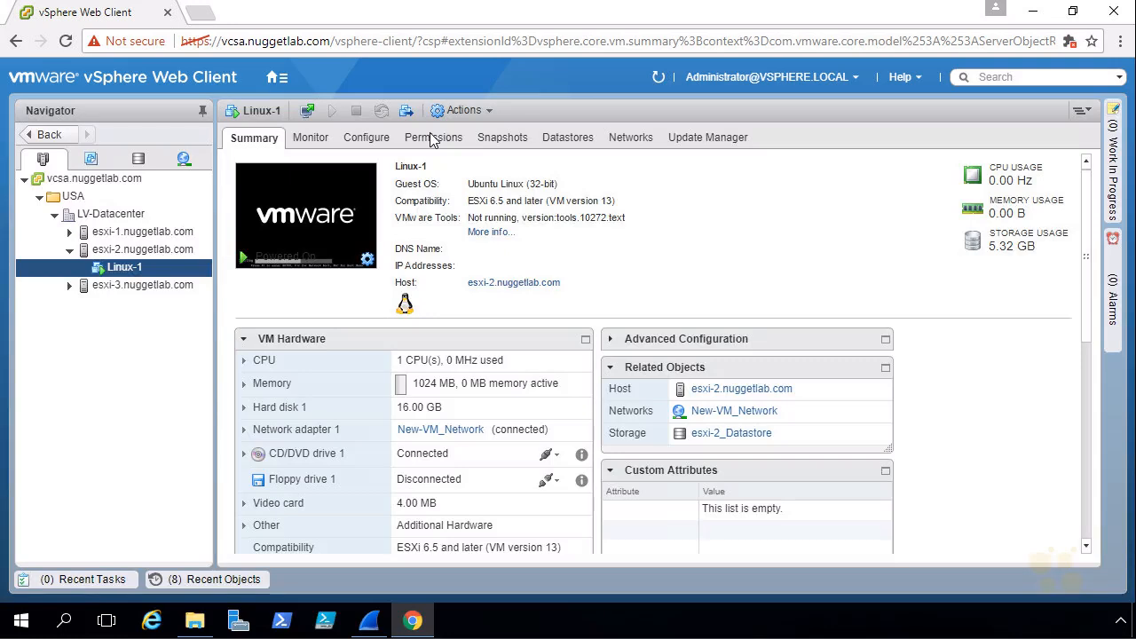
pyautogui.click(302, 222)
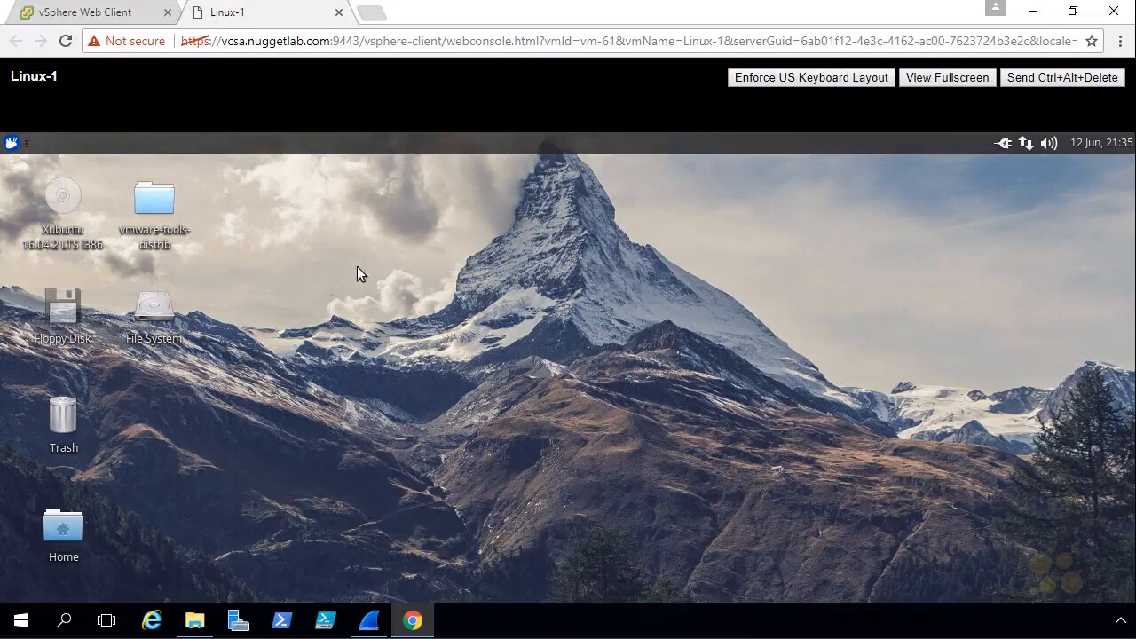
pyautogui.click(12, 144)
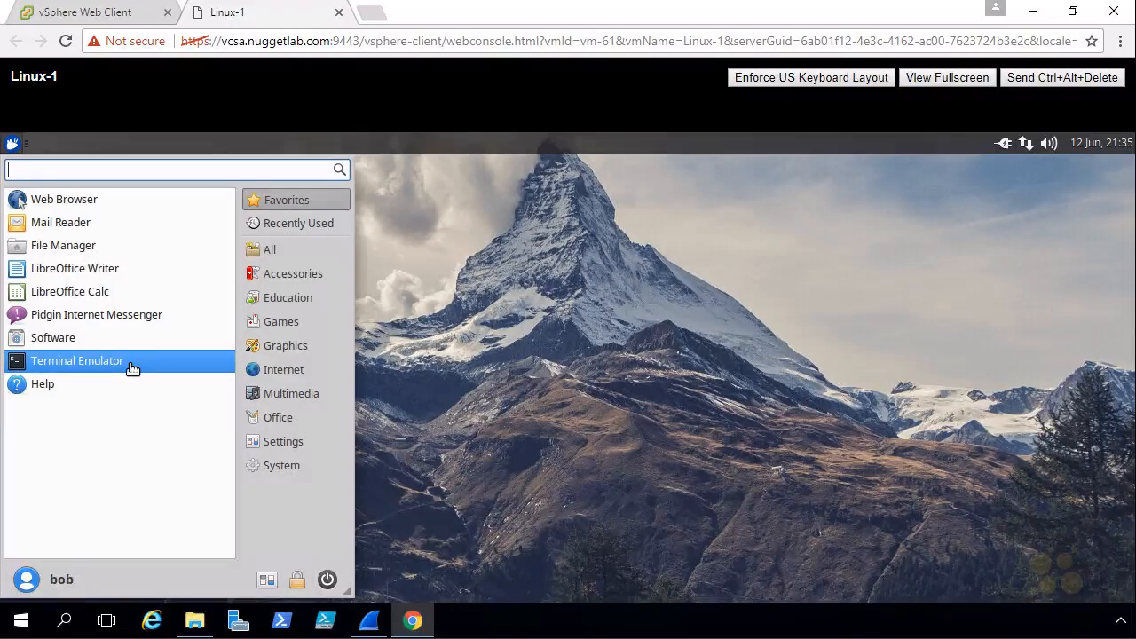
pyautogui.click(130, 364)
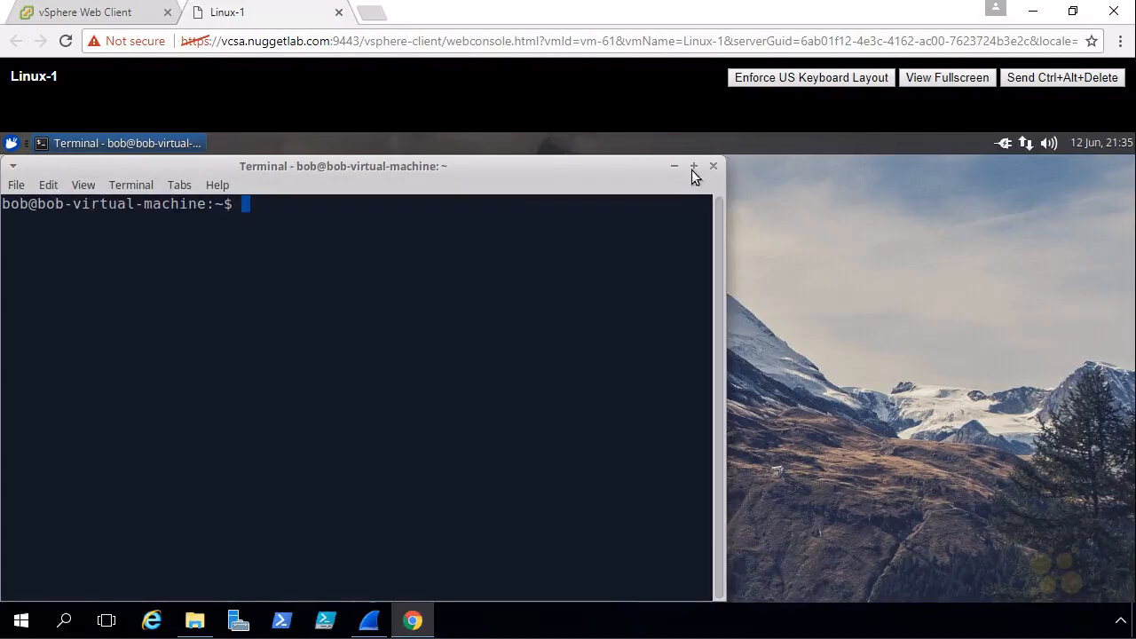
pyautogui.click(693, 166)
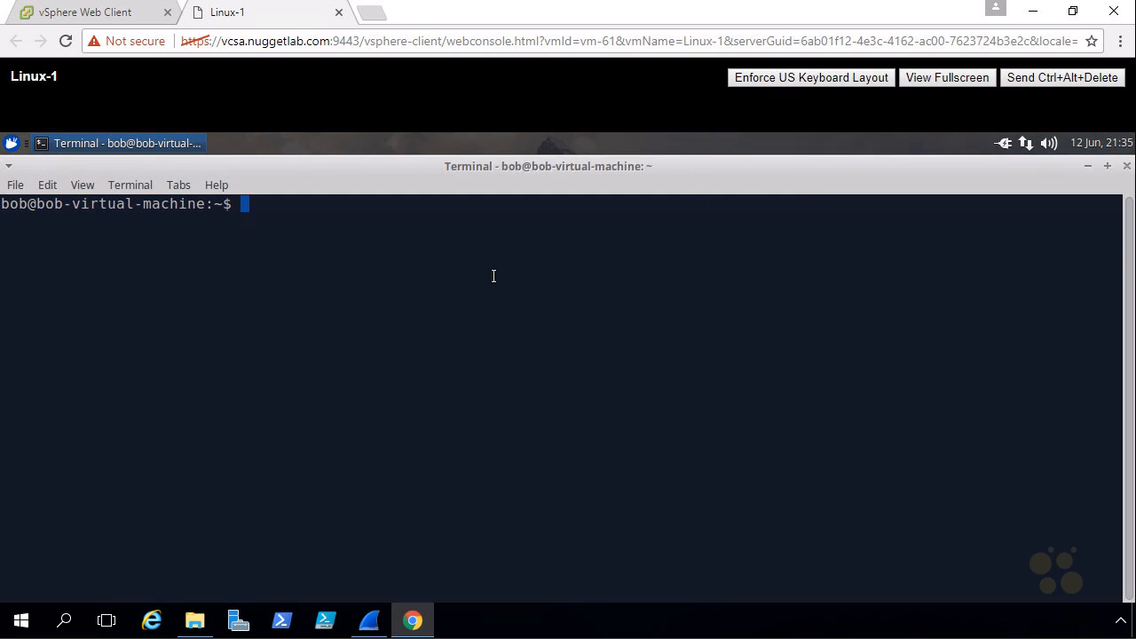
pyautogui.write('ping www.google.com')
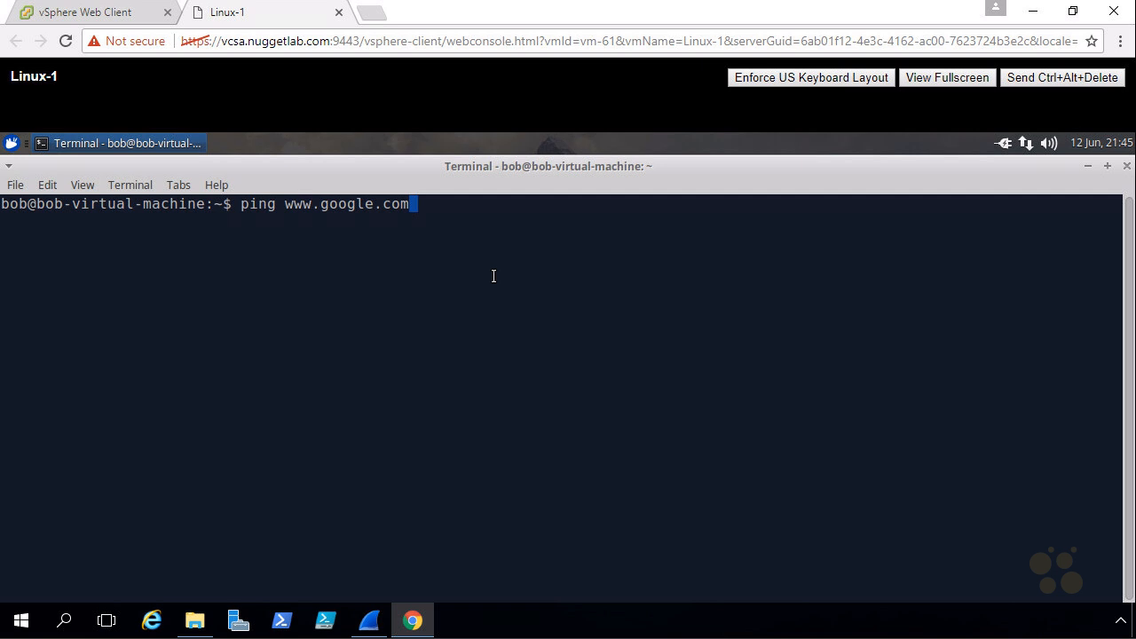
pyautogui.press('Return')
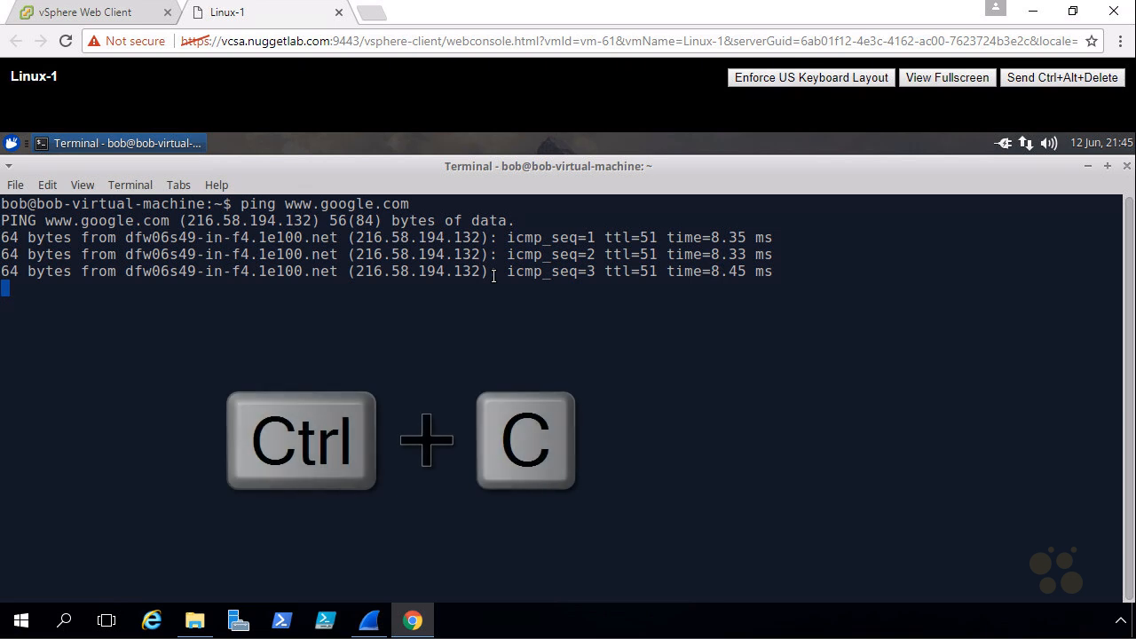
pyautogui.hotkey('ctrl', 'c')
pyautogui.write('ifconfig')
pyautogui.press('Return')
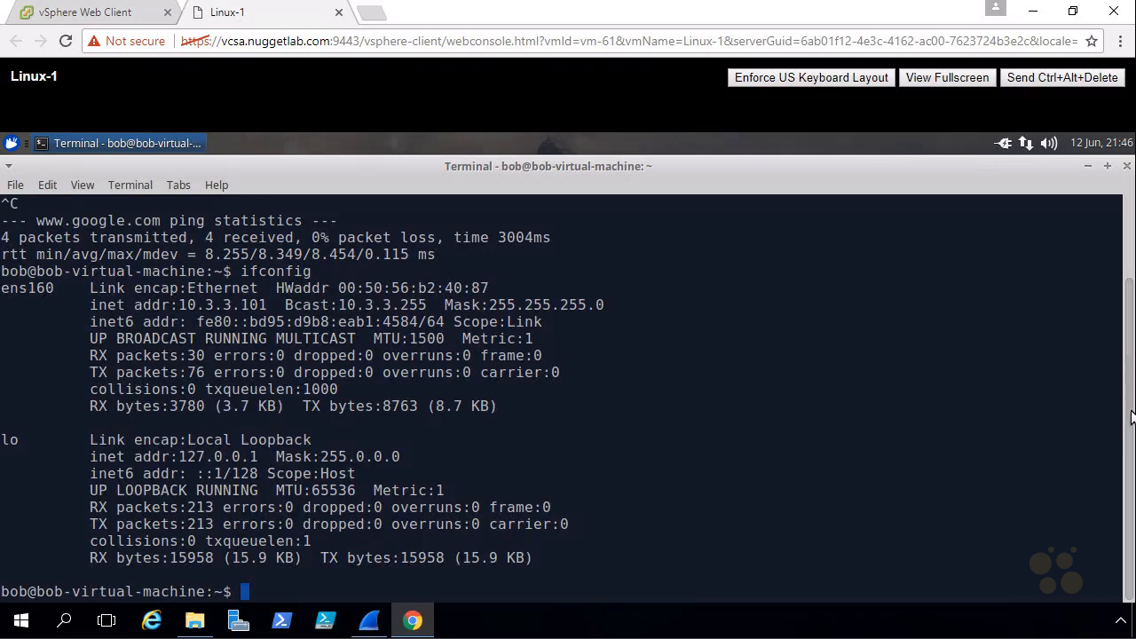
# Highlight ens160's 10.3.3.101 address in the output, then switch to the Wireshark capture
pyautogui.scroll(1, 1125, 351)
pyautogui.scroll(2, 1125, 344)
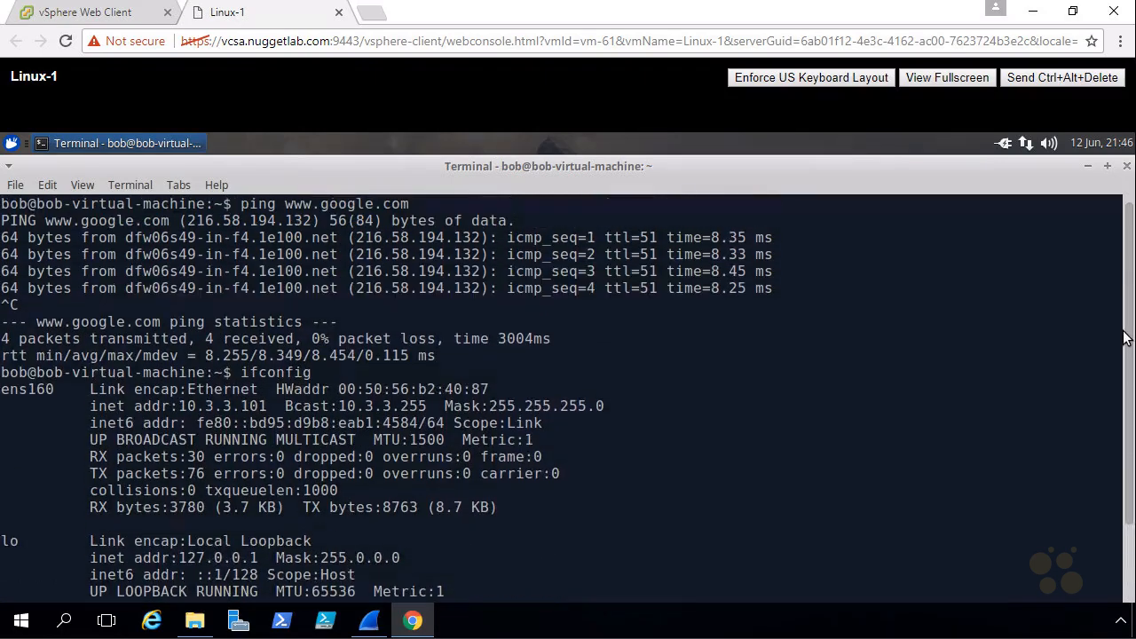
pyautogui.moveTo(238, 373); pyautogui.dragTo(340, 373)
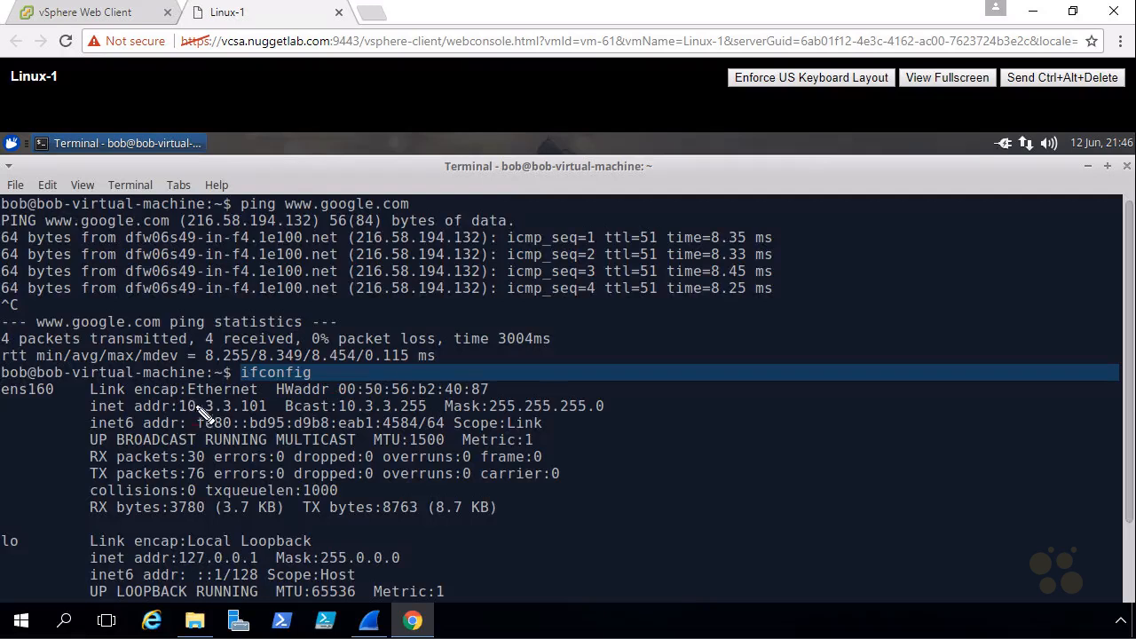
pyautogui.moveTo(201, 398)
pyautogui.mouseDown()
pyautogui.moveTo(189, 428)
pyautogui.moveTo(284, 416)
pyautogui.moveTo(206, 397)
pyautogui.mouseUp()
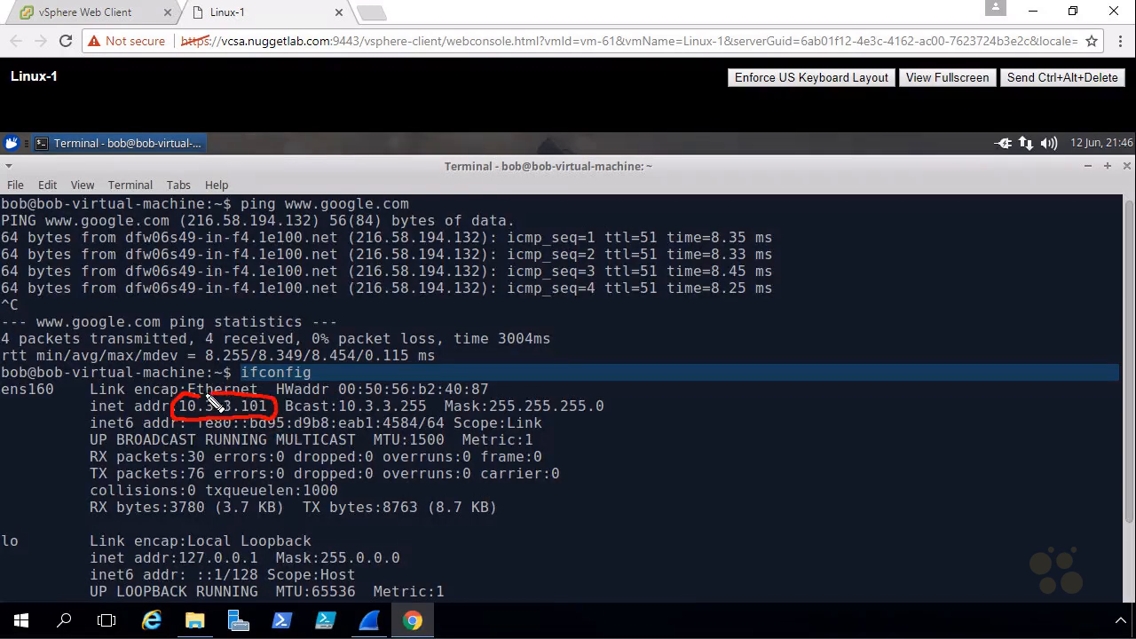
pyautogui.press('Escape')
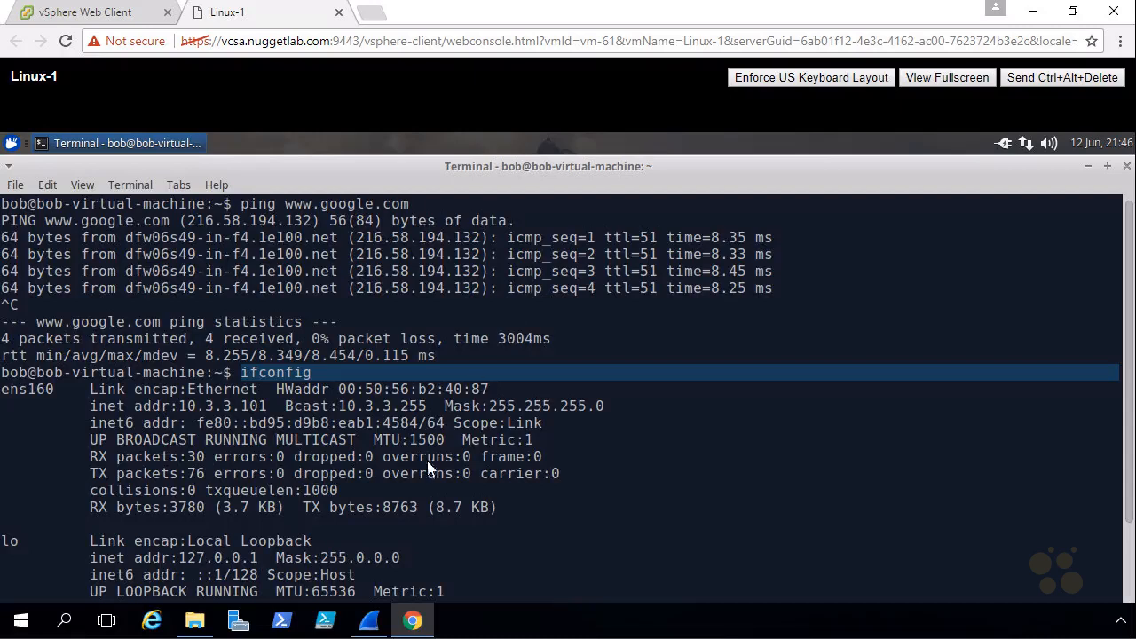
pyautogui.click(375, 627)
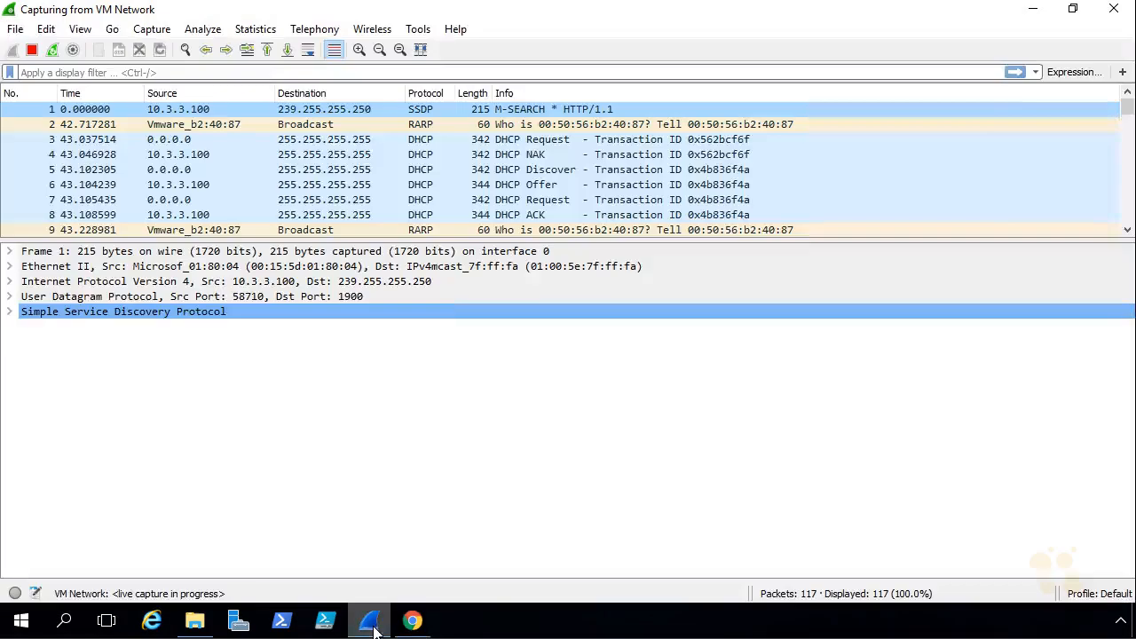
pyautogui.click(31, 50)
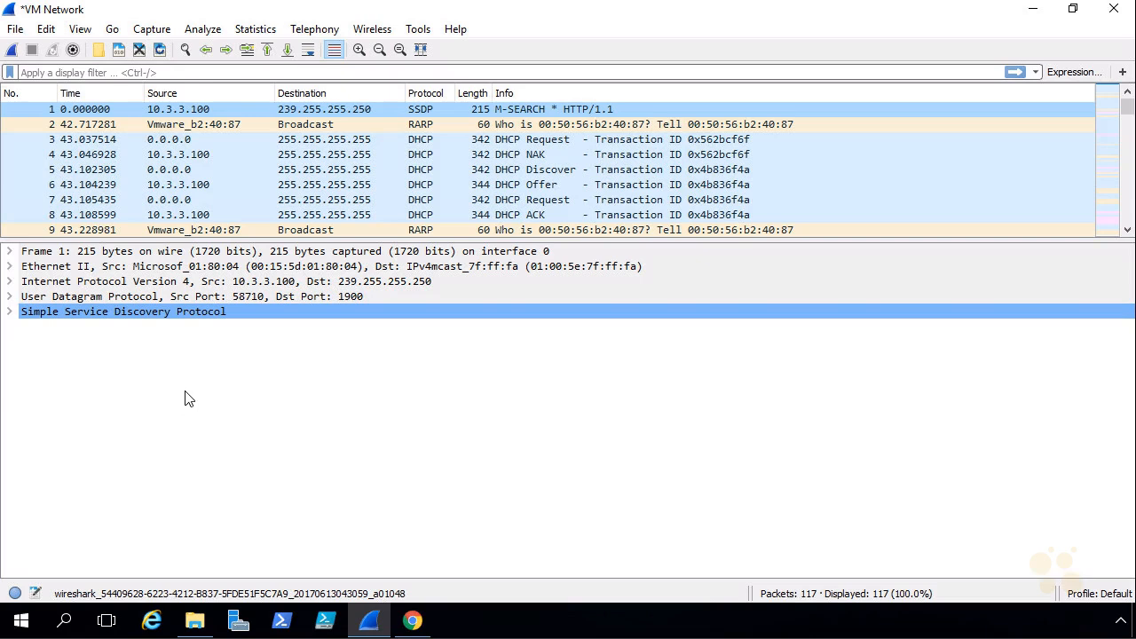
pyautogui.click(159, 73)
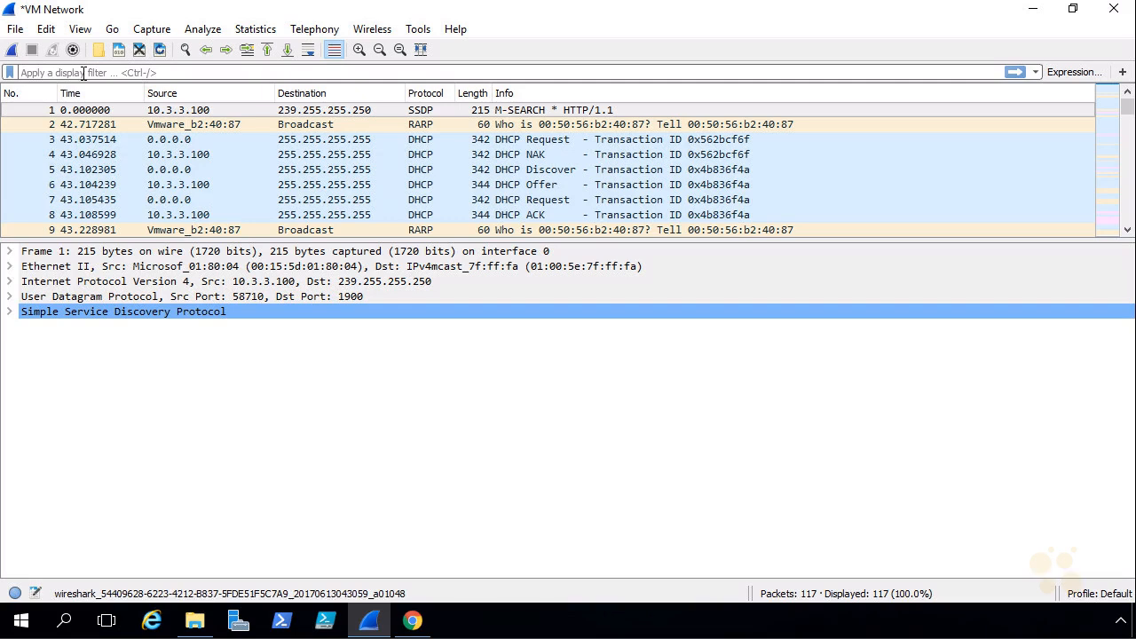
pyautogui.write('bootp')
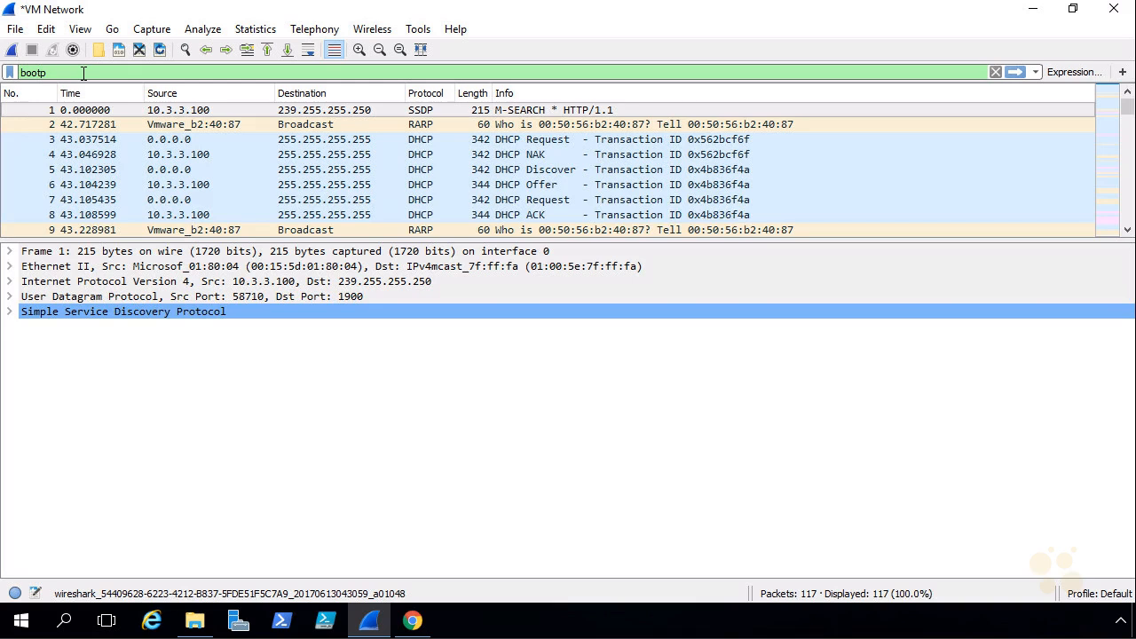
pyautogui.press('Return')
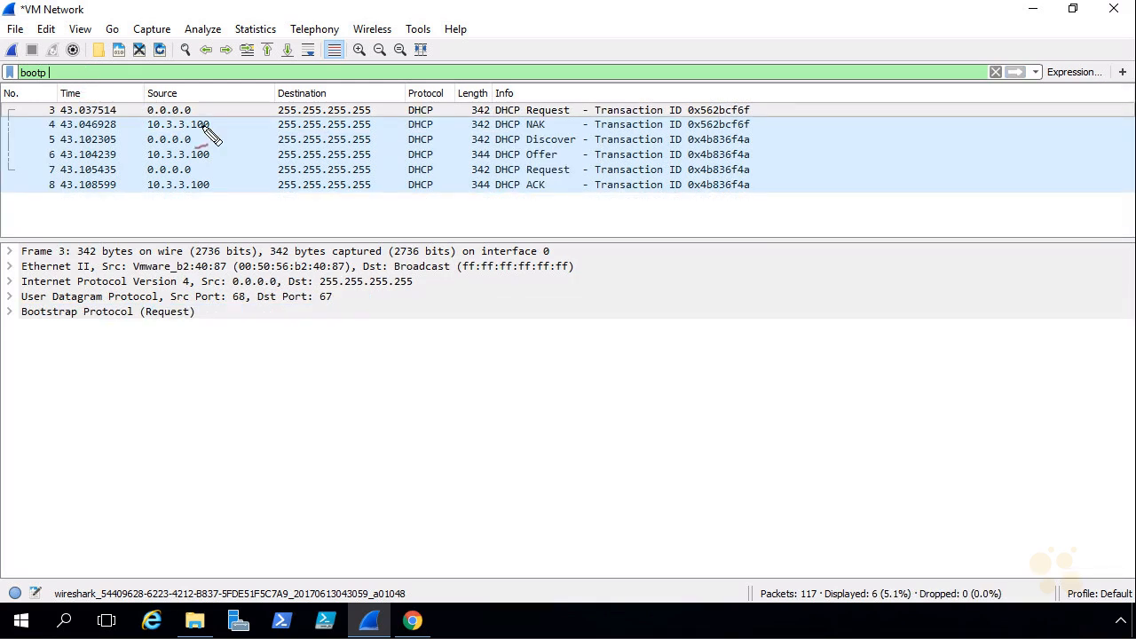
pyautogui.moveTo(524, 124)
pyautogui.mouseDown()
pyautogui.moveTo(497, 135)
pyautogui.moveTo(568, 119)
pyautogui.moveTo(533, 100)
pyautogui.moveTo(549, 108)
pyautogui.mouseUp()
pyautogui.moveTo(579, 63); pyautogui.dragTo(569, 92)
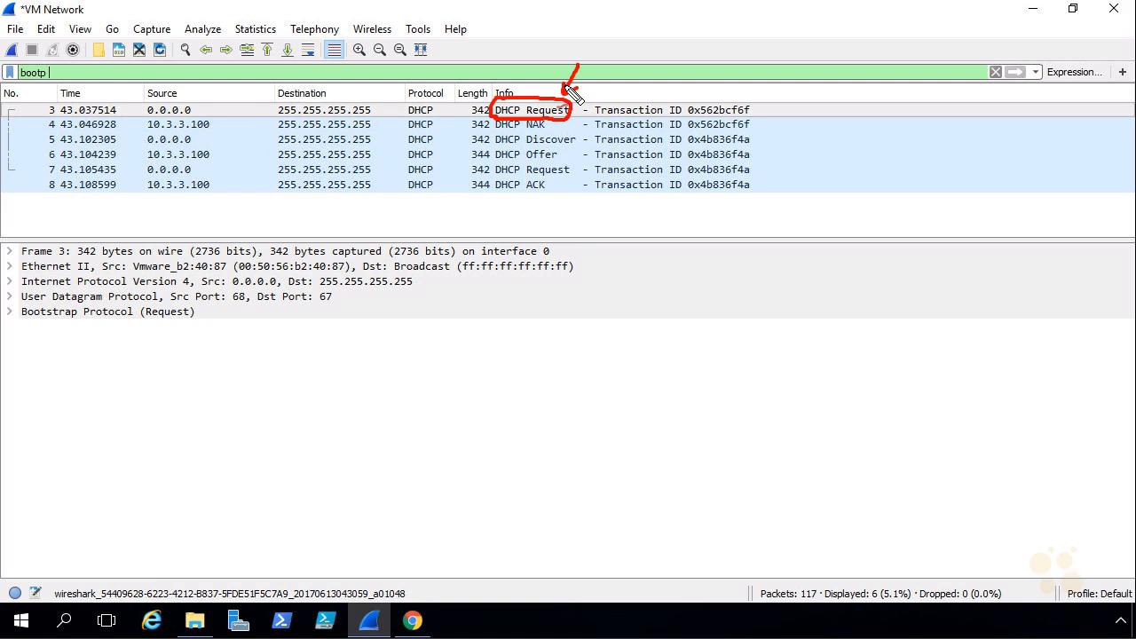
pyautogui.moveTo(568, 132); pyautogui.dragTo(549, 120)
pyautogui.moveTo(567, 122); pyautogui.dragTo(553, 131)
pyautogui.moveTo(525, 132)
pyautogui.mouseDown()
pyautogui.moveTo(573, 131)
pyautogui.moveTo(521, 175)
pyautogui.moveTo(520, 195)
pyautogui.mouseUp()
pyautogui.moveTo(587, 138)
pyautogui.mouseDown()
pyautogui.moveTo(570, 152)
pyautogui.moveTo(581, 151)
pyautogui.mouseUp()
pyautogui.moveTo(587, 161); pyautogui.dragTo(561, 185)
pyautogui.moveTo(533, 133)
pyautogui.mouseDown()
pyautogui.moveTo(572, 129)
pyautogui.moveTo(601, 188)
pyautogui.moveTo(530, 197)
pyautogui.mouseUp()
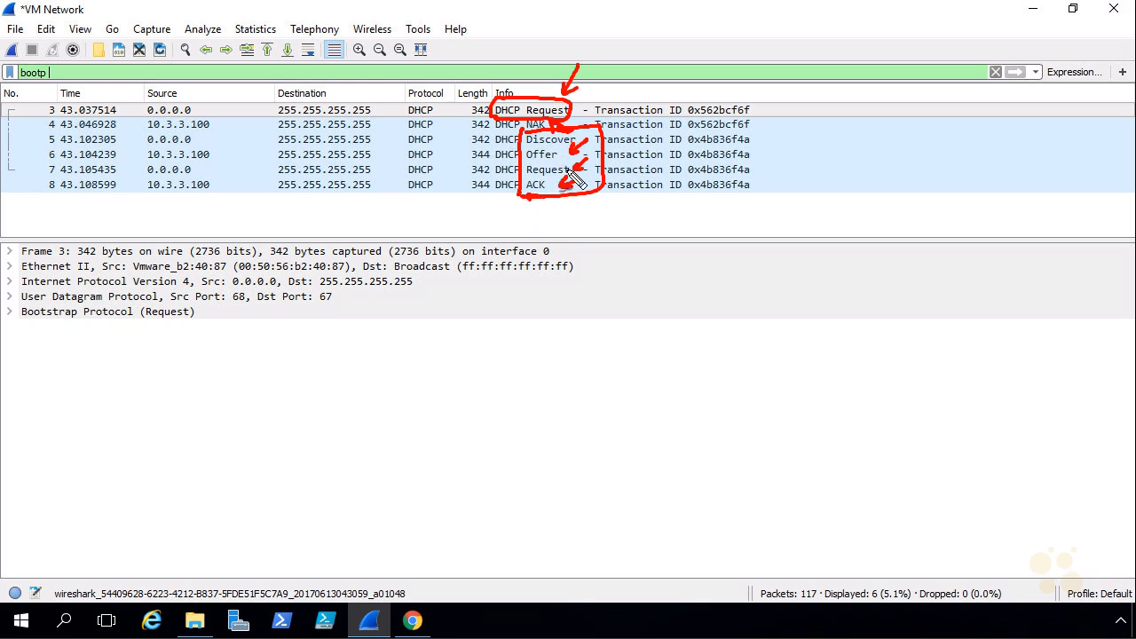
pyautogui.moveTo(493, 101)
pyautogui.mouseDown()
pyautogui.moveTo(495, 131)
pyautogui.moveTo(569, 93)
pyautogui.moveTo(495, 138)
pyautogui.mouseUp()
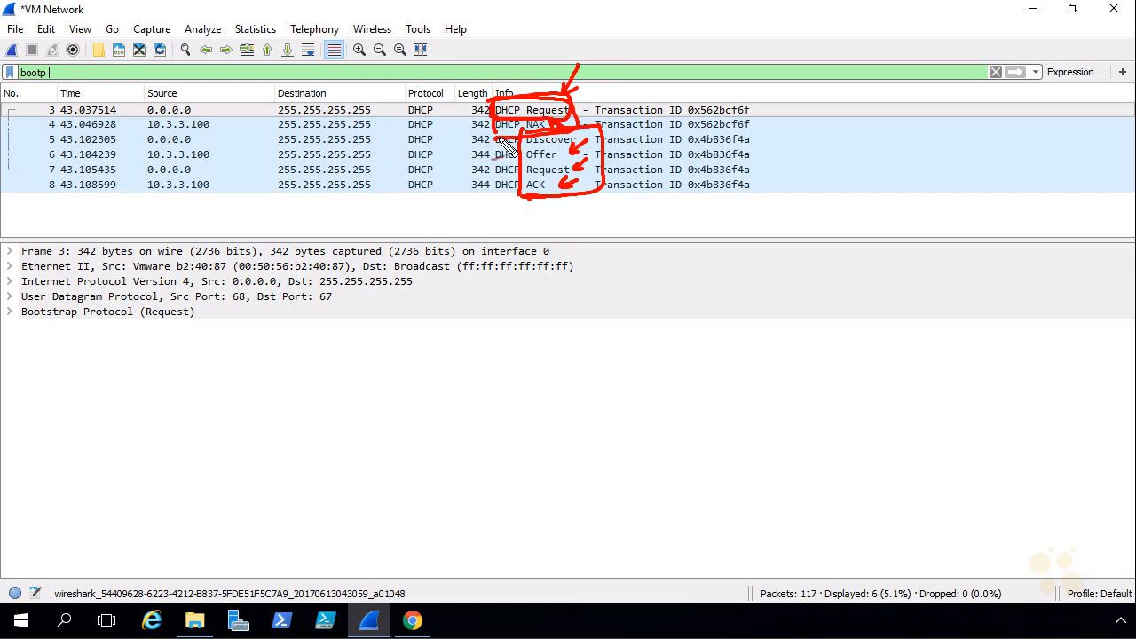
pyautogui.moveTo(603, 74); pyautogui.dragTo(581, 96)
pyautogui.moveTo(582, 86); pyautogui.dragTo(597, 94)
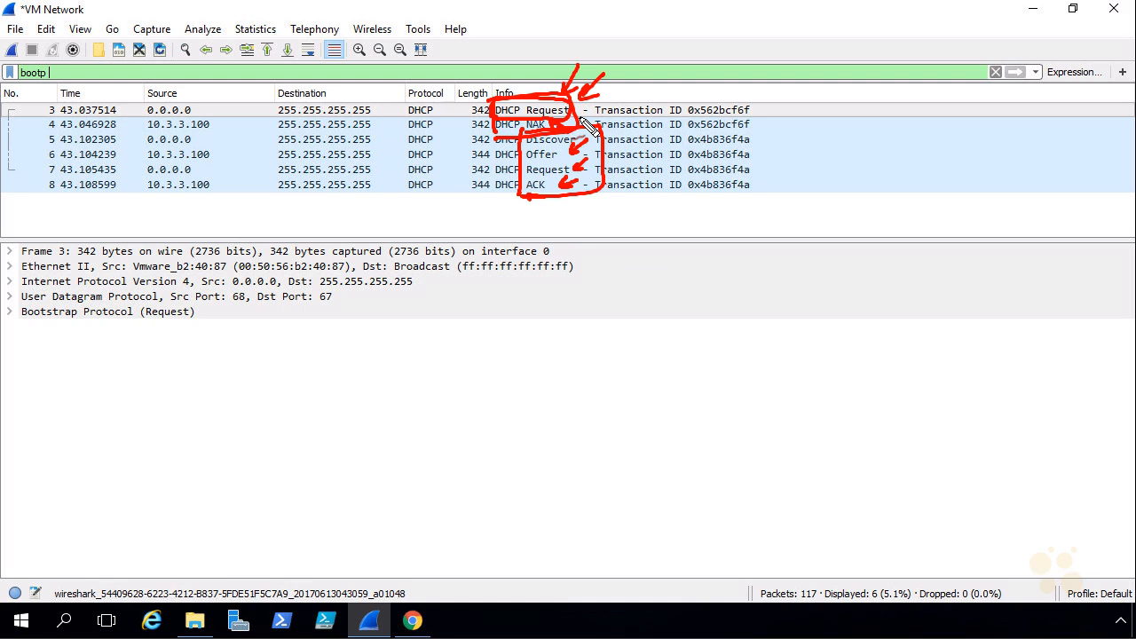
pyautogui.press('Escape')
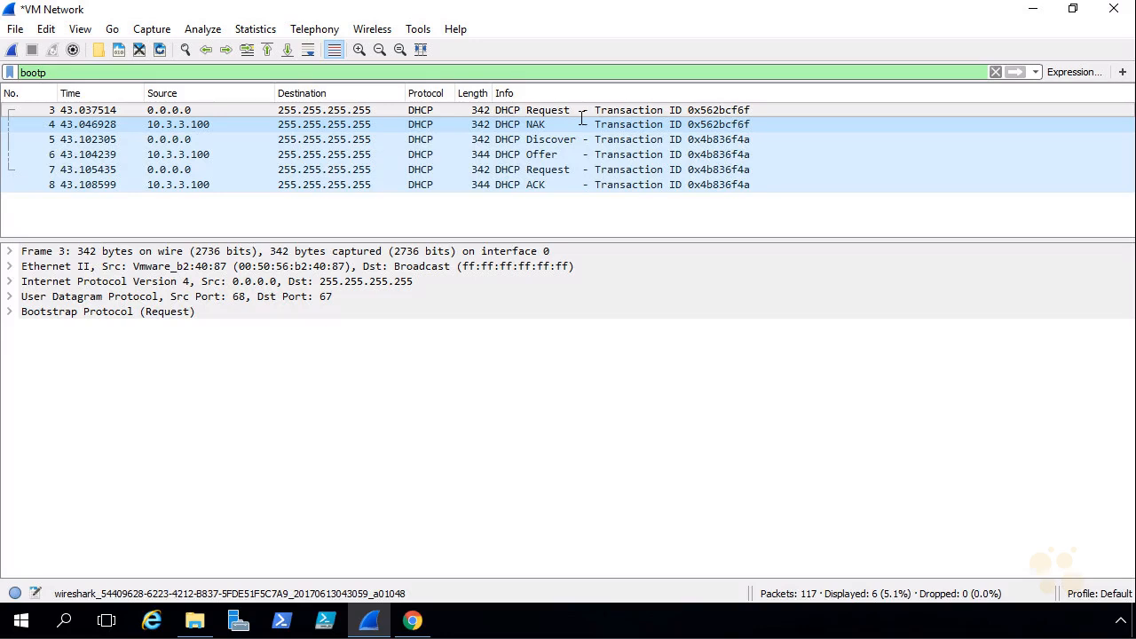
# Expand the DHCP request's Bootstrap Protocol and Option 50 to show requested address 192.168.1.104
pyautogui.click(9, 313)
pyautogui.scroll(-2, 26, 496)
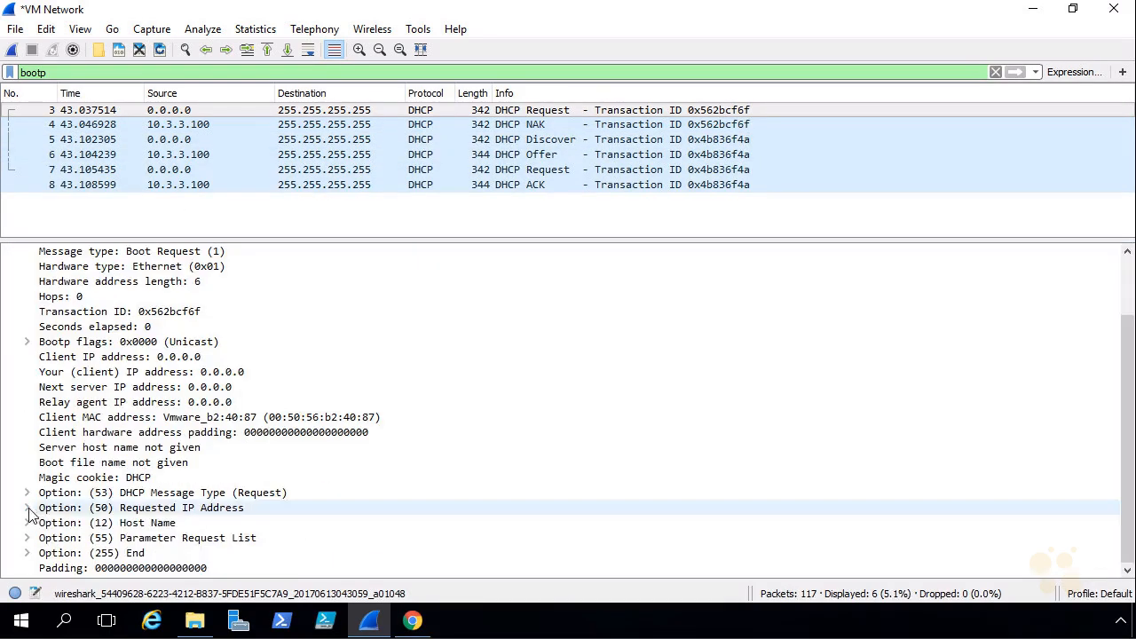
pyautogui.click(27, 508)
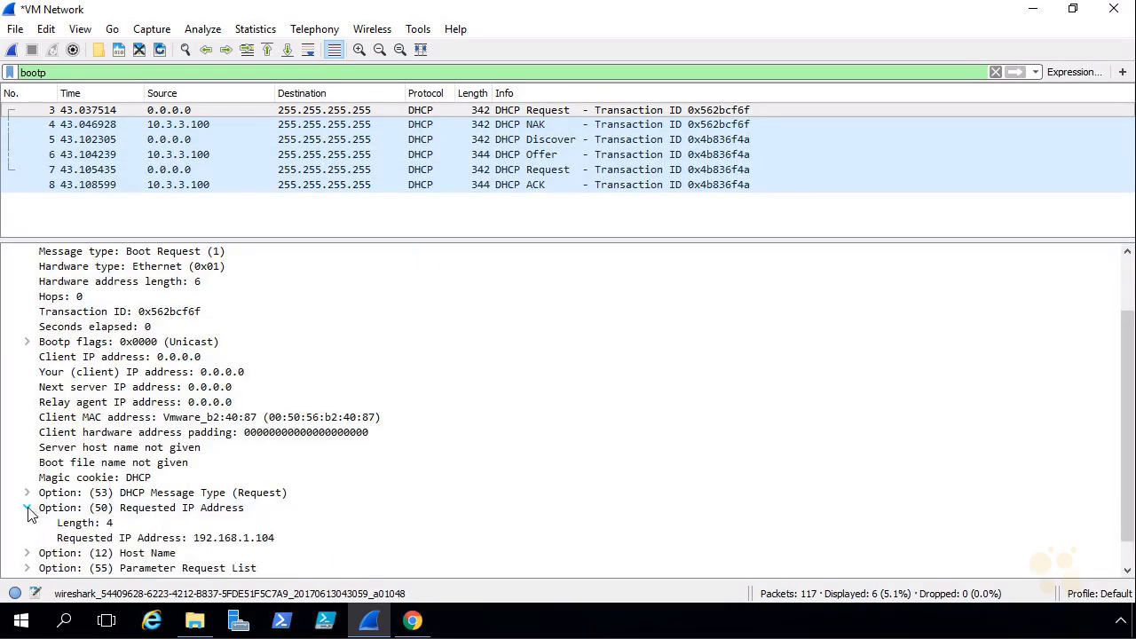
pyautogui.click(215, 540)
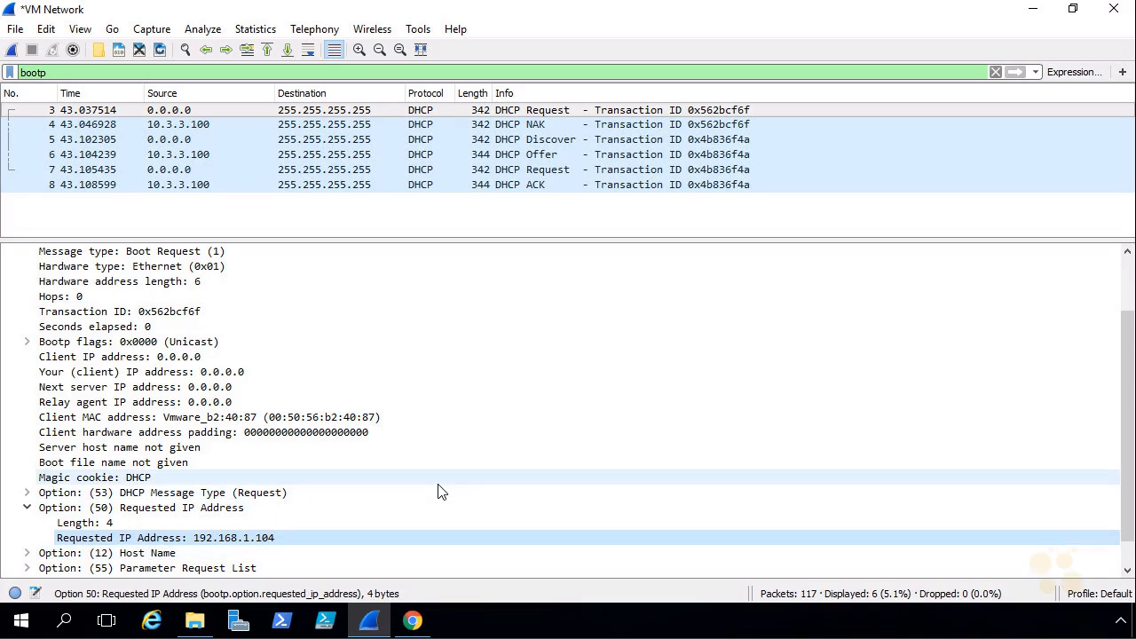
# Compare the Discover and Offer packets, highlighting the offered client address 10.3.3.101, then return to Linux-1
pyautogui.click(546, 142)
pyautogui.click(549, 154)
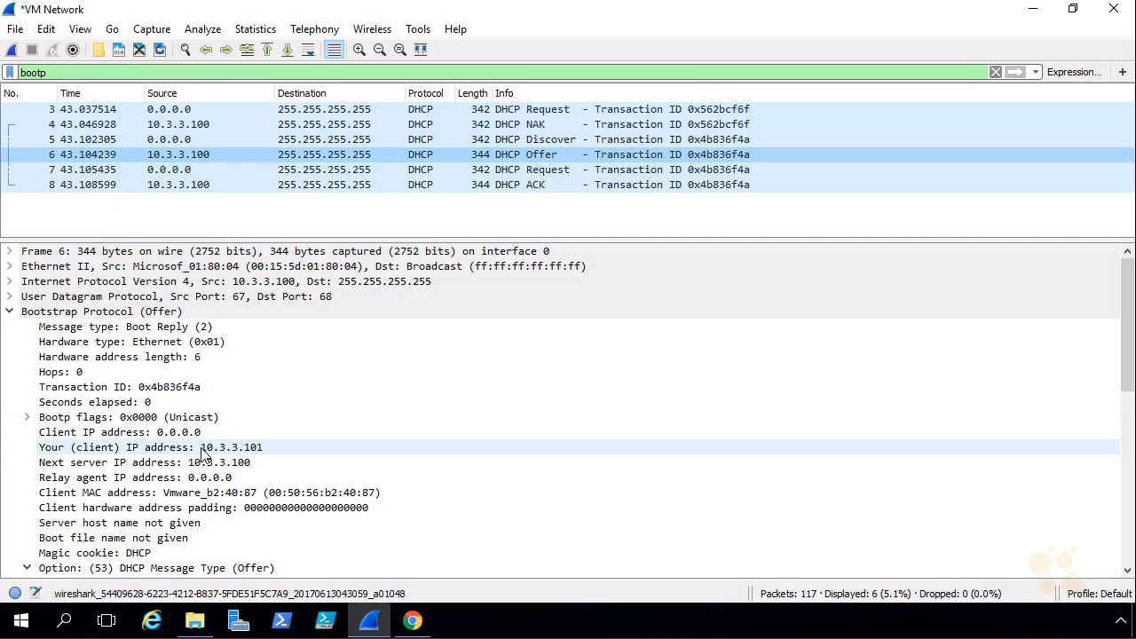
pyautogui.click(202, 449)
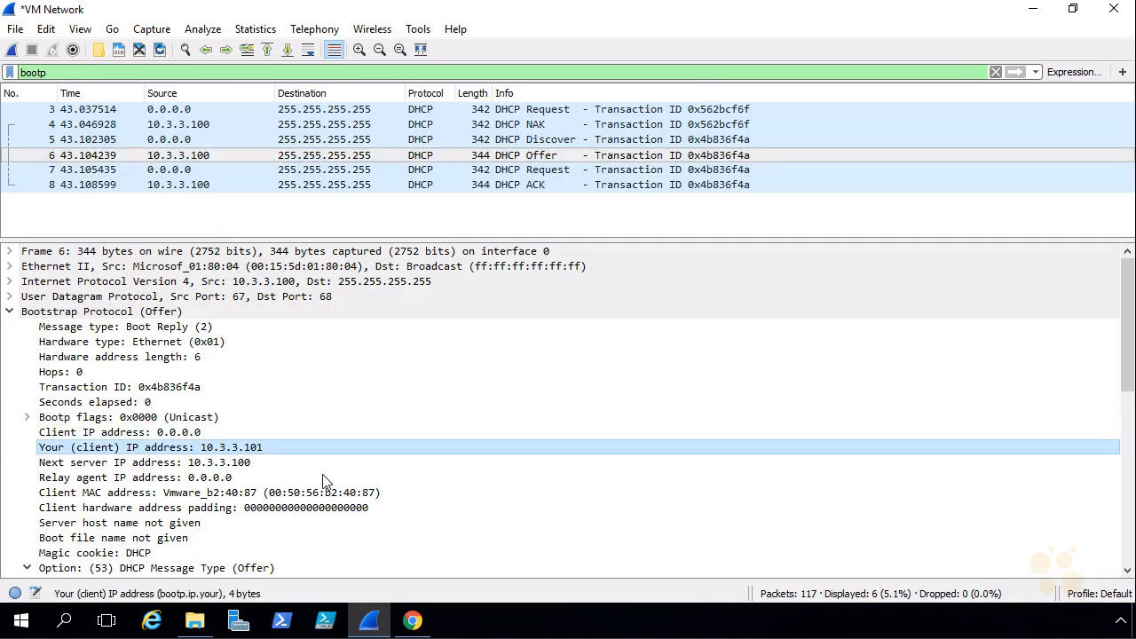
pyautogui.click(412, 621)
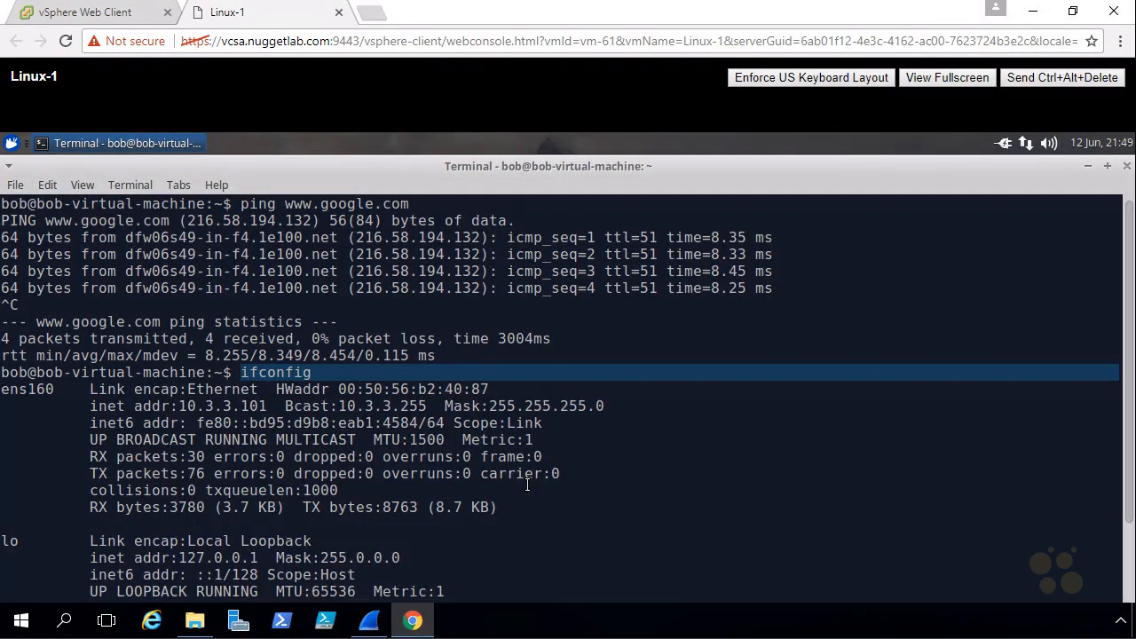
# Quit Wireshark without saving the captured packets
pyautogui.moveTo(198, 405)
pyautogui.mouseDown()
pyautogui.moveTo(177, 408)
pyautogui.moveTo(270, 426)
pyautogui.moveTo(193, 406)
pyautogui.mouseUp()
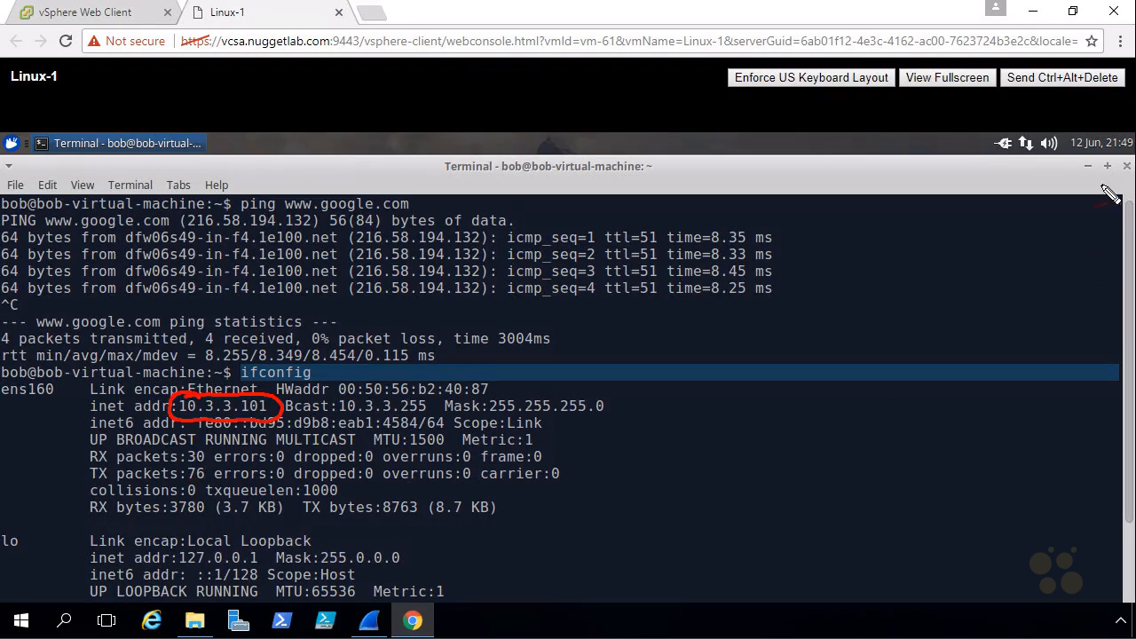
pyautogui.click(377, 621)
pyautogui.click(1113, 9)
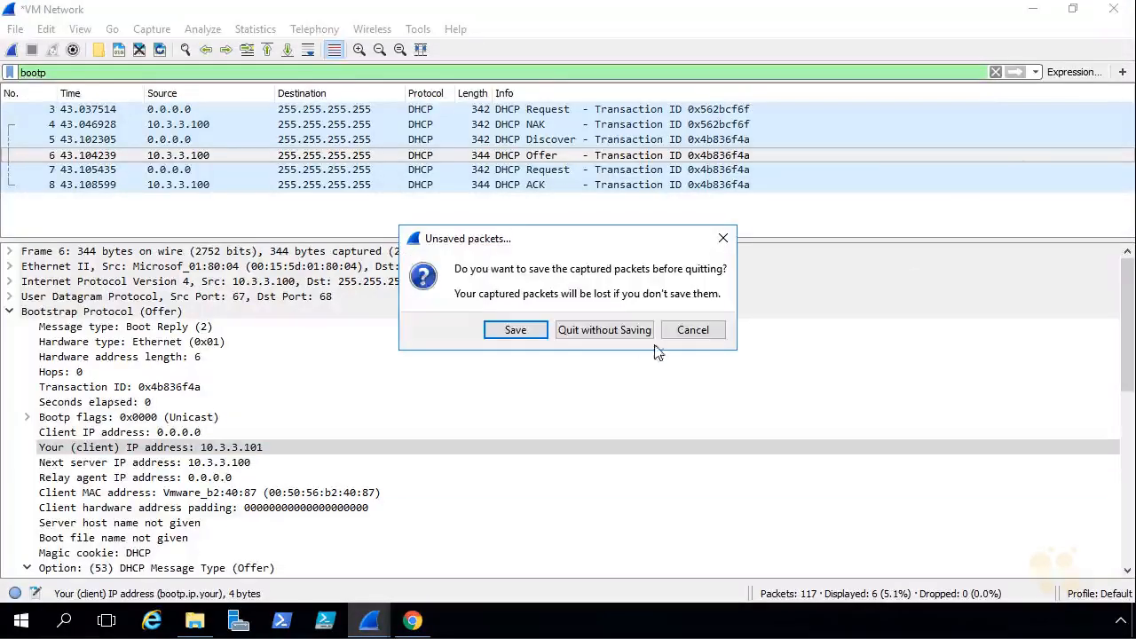
pyautogui.click(582, 333)
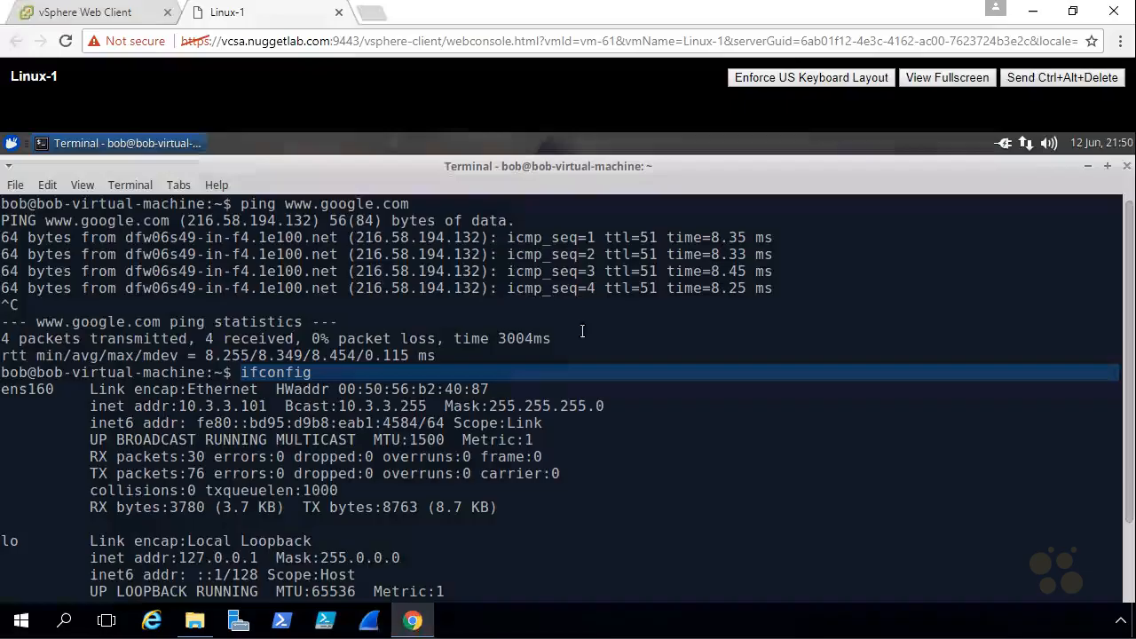
# Close the Xubuntu terminal and move the Linux-1 console tab into its own browser window
pyautogui.click(1127, 167)
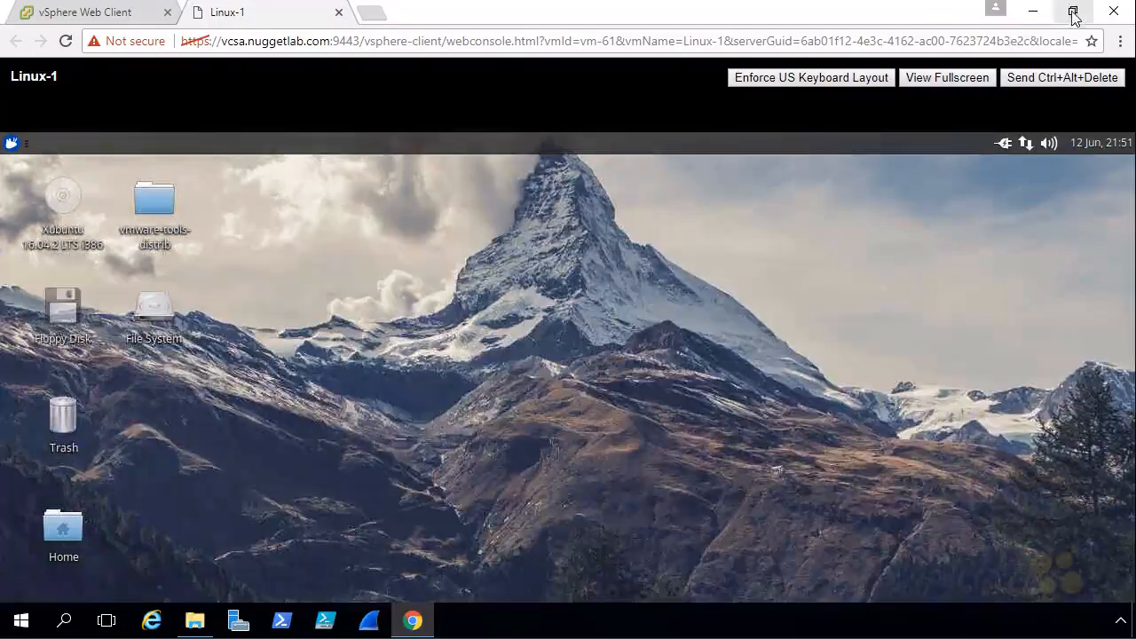
pyautogui.click(1072, 12)
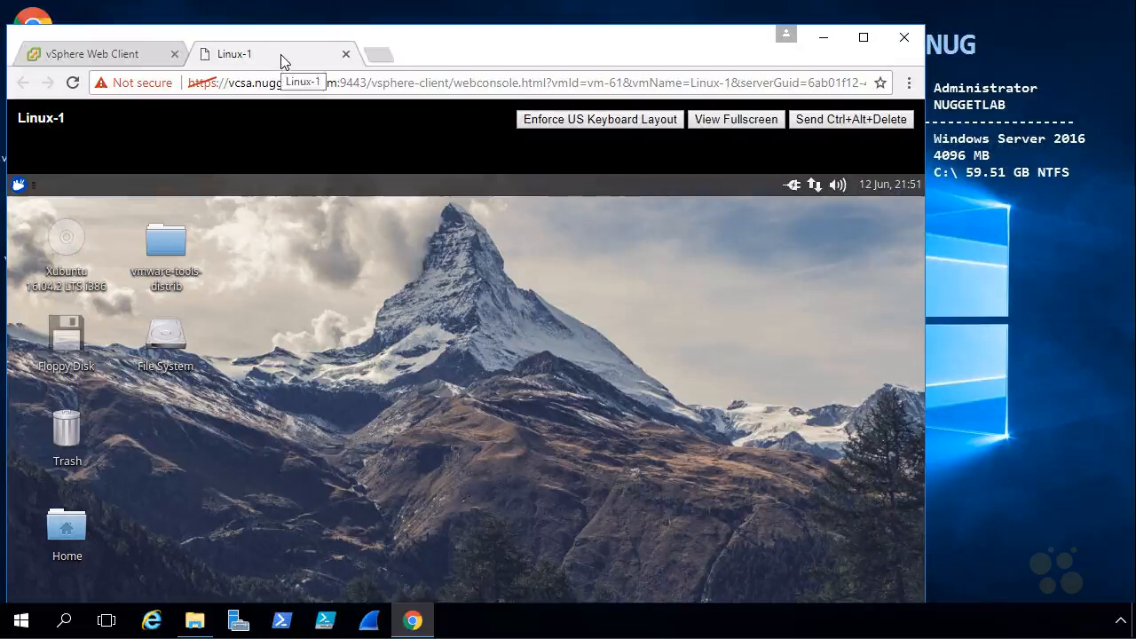
pyautogui.moveTo(282, 56); pyautogui.dragTo(404, 170)
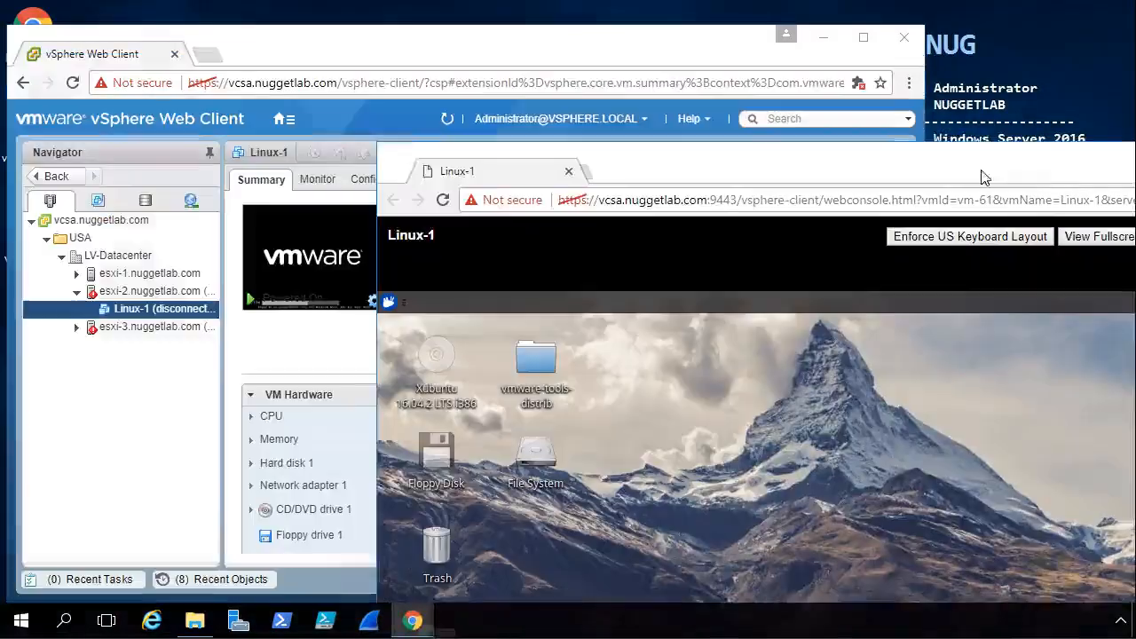
# Tile both browser windows side by side, then maximize vSphere Web Client showing Linux-1's summary
pyautogui.rightClick(612, 630)
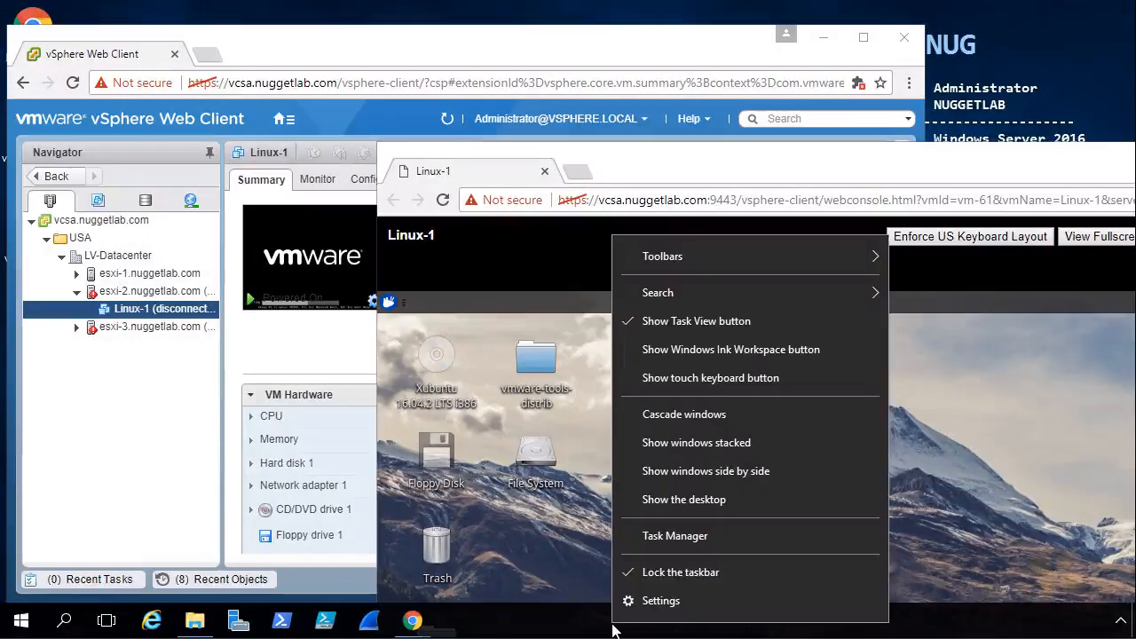
pyautogui.click(722, 477)
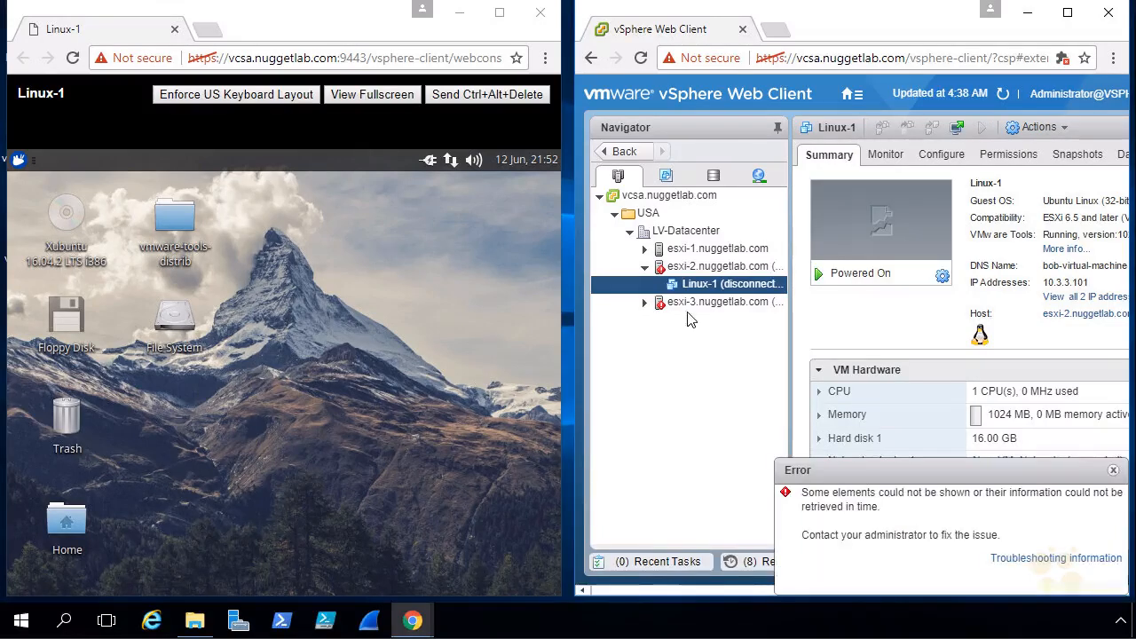
pyautogui.click(1068, 13)
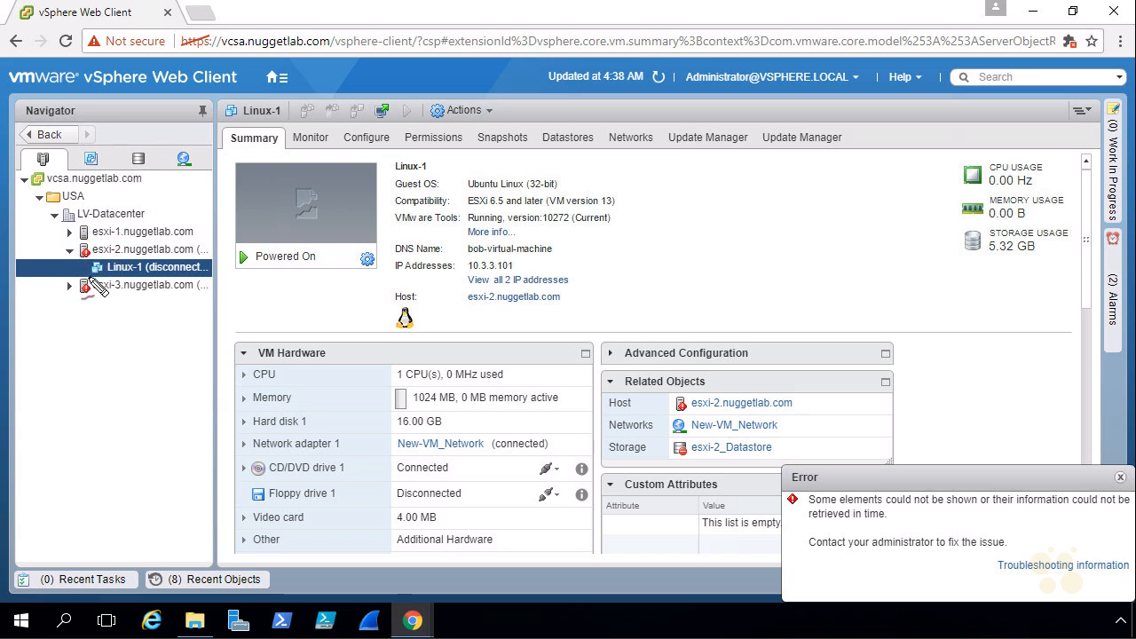
# Check hosts esxi-2 and esxi-3.nuggetlab.com in the Navigator, then minimize the vSphere Web Client
pyautogui.moveTo(69, 249); pyautogui.dragTo(55, 255)
pyautogui.moveTo(42, 314)
pyautogui.mouseDown()
pyautogui.moveTo(69, 293)
pyautogui.moveTo(68, 311)
pyautogui.mouseUp()
pyautogui.press('Escape')
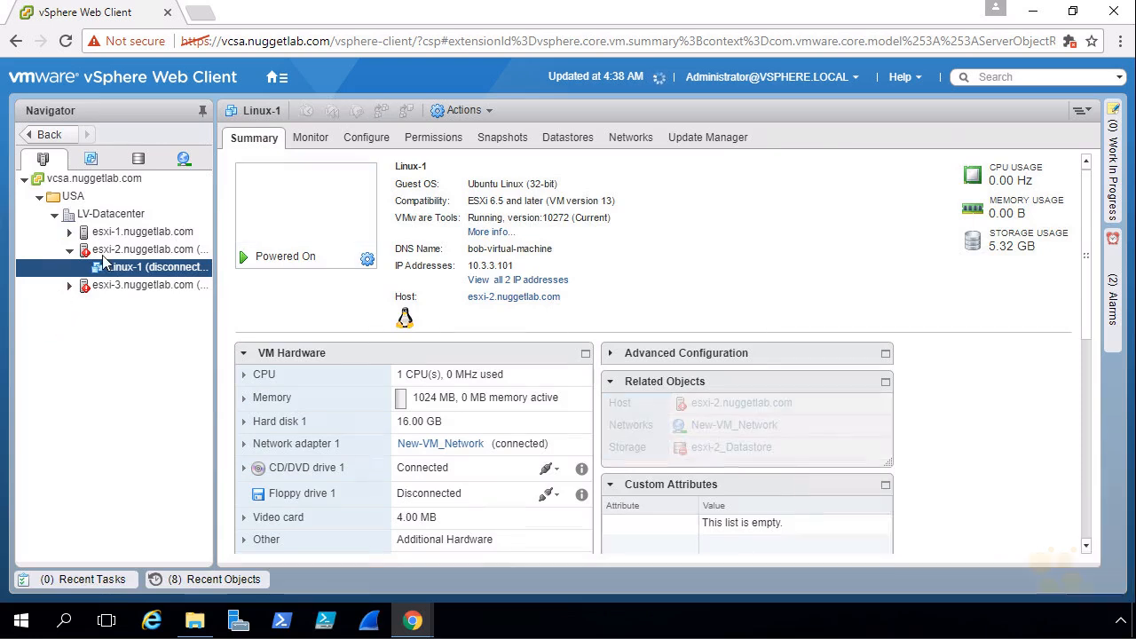
pyautogui.click(107, 250)
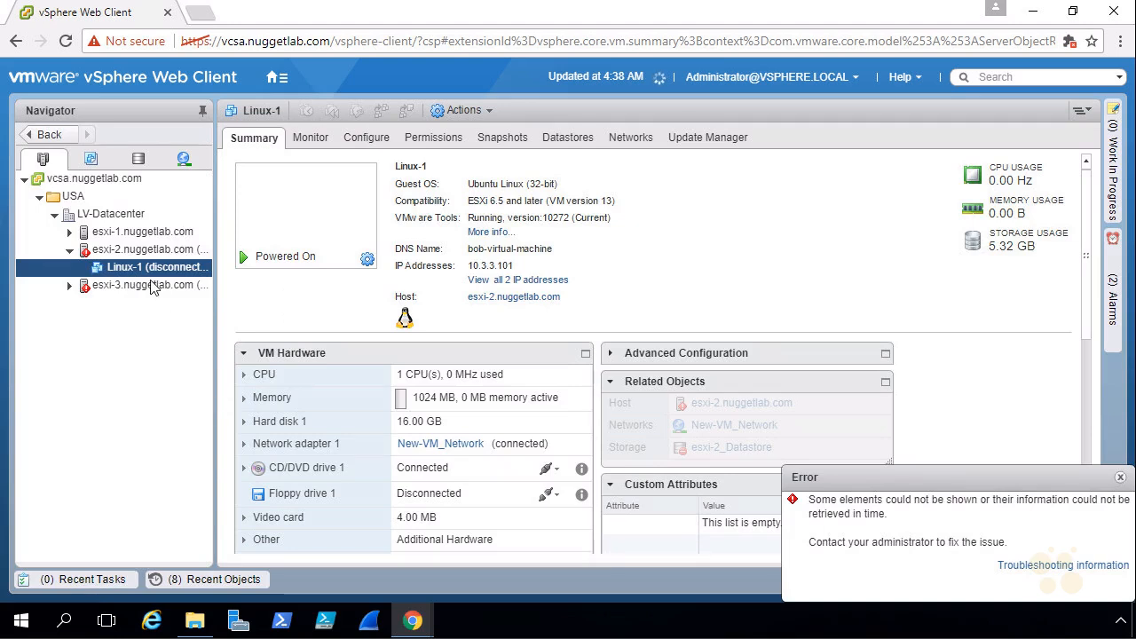
pyautogui.click(146, 252)
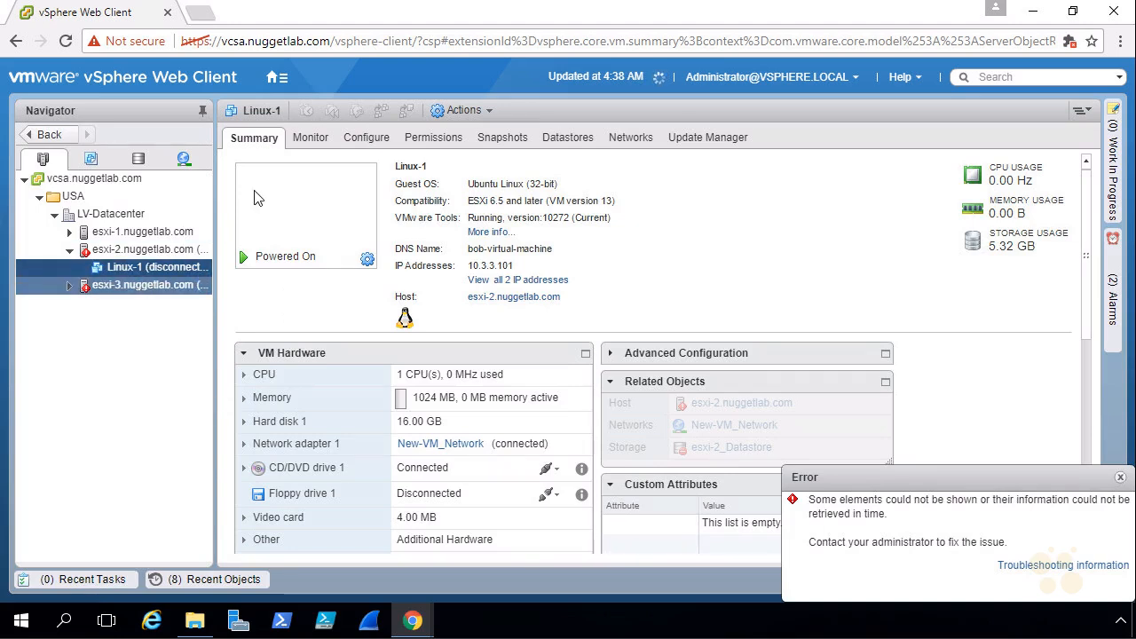
pyautogui.click(1033, 11)
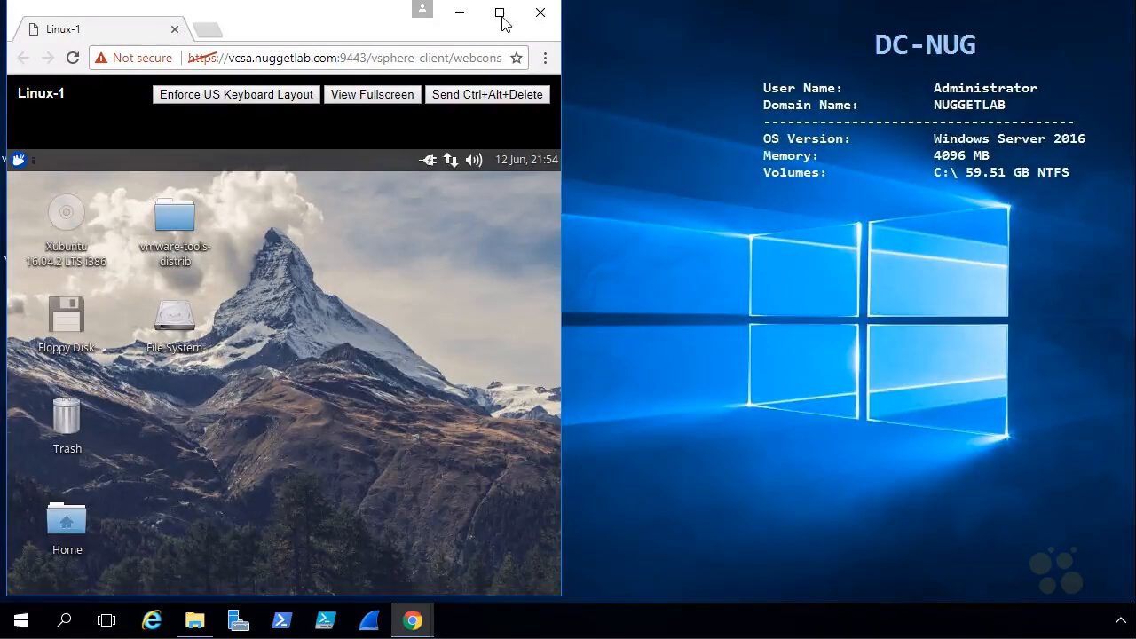
pyautogui.click(500, 13)
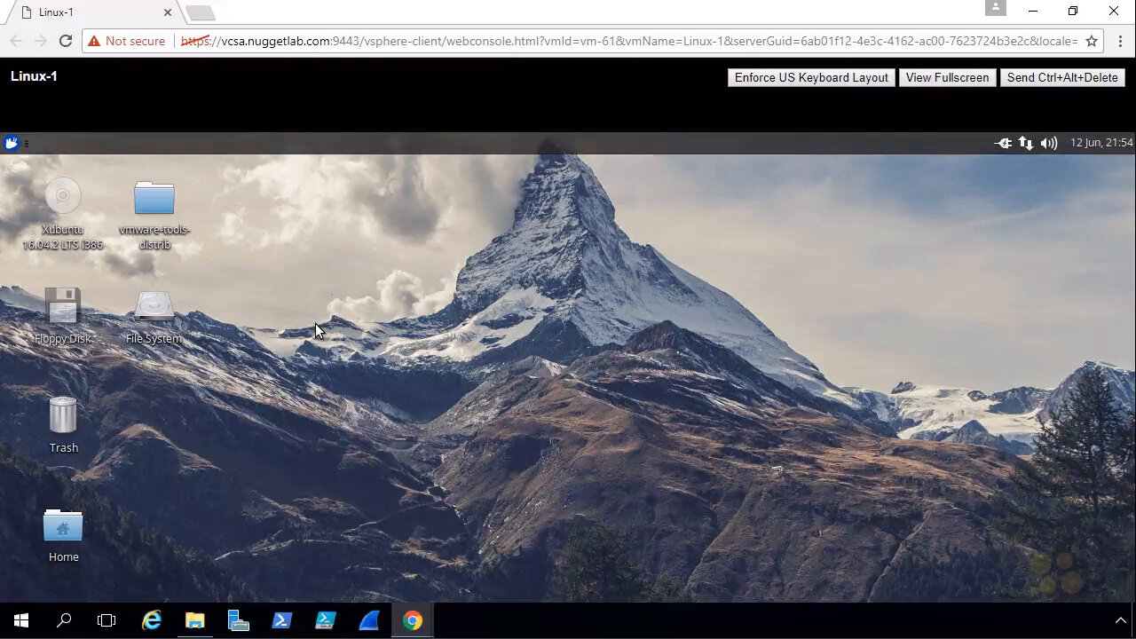
pyautogui.click(11, 143)
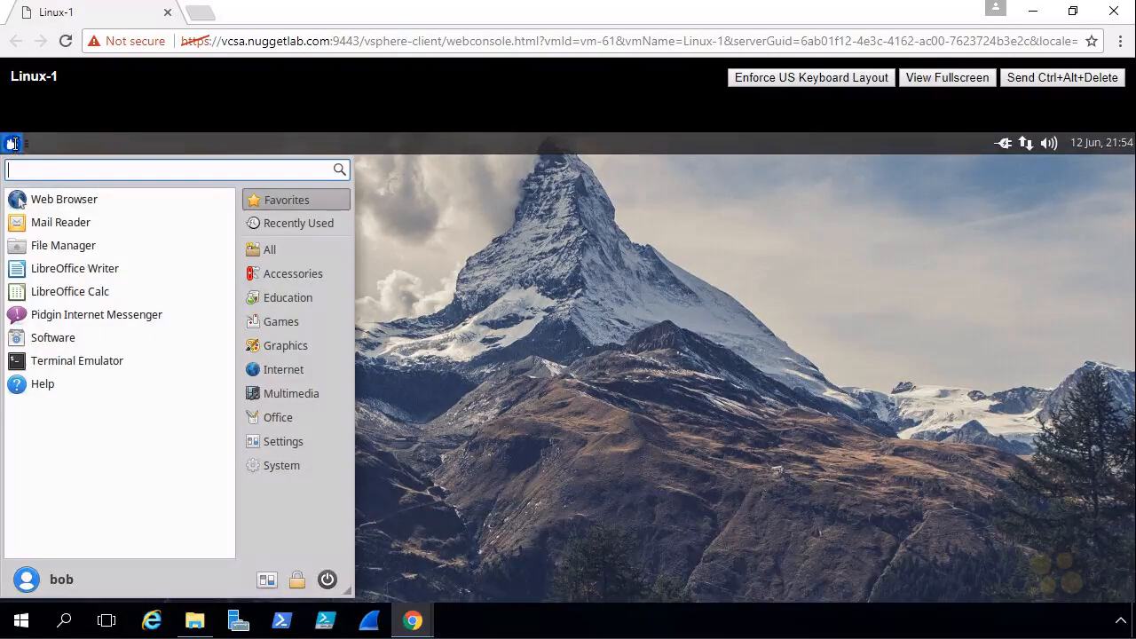
pyautogui.click(63, 208)
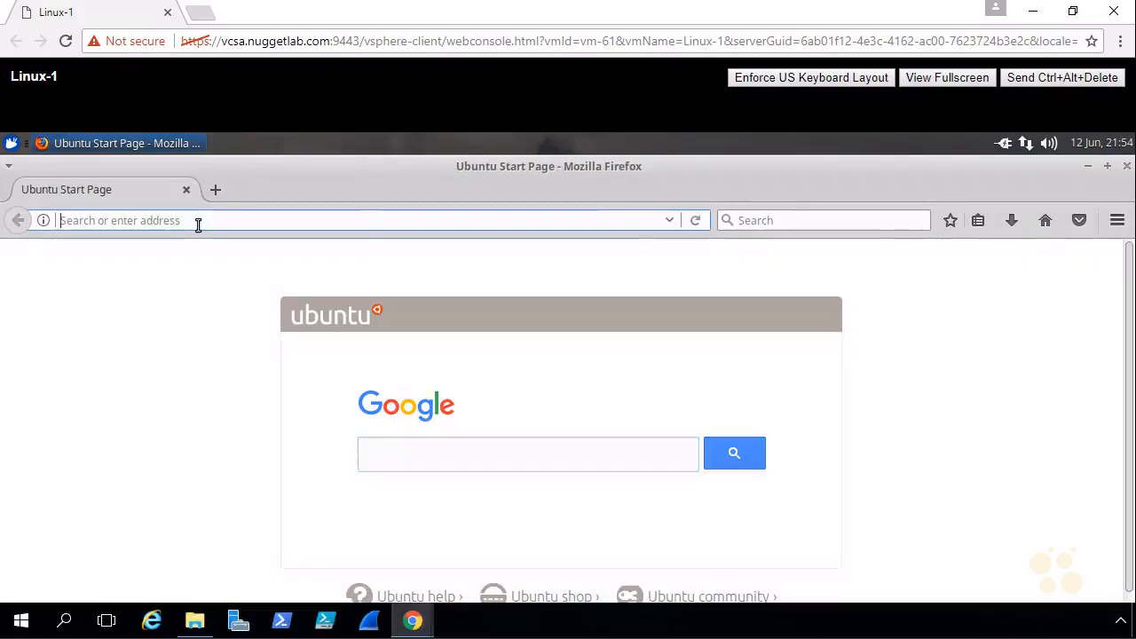
pyautogui.write('www')
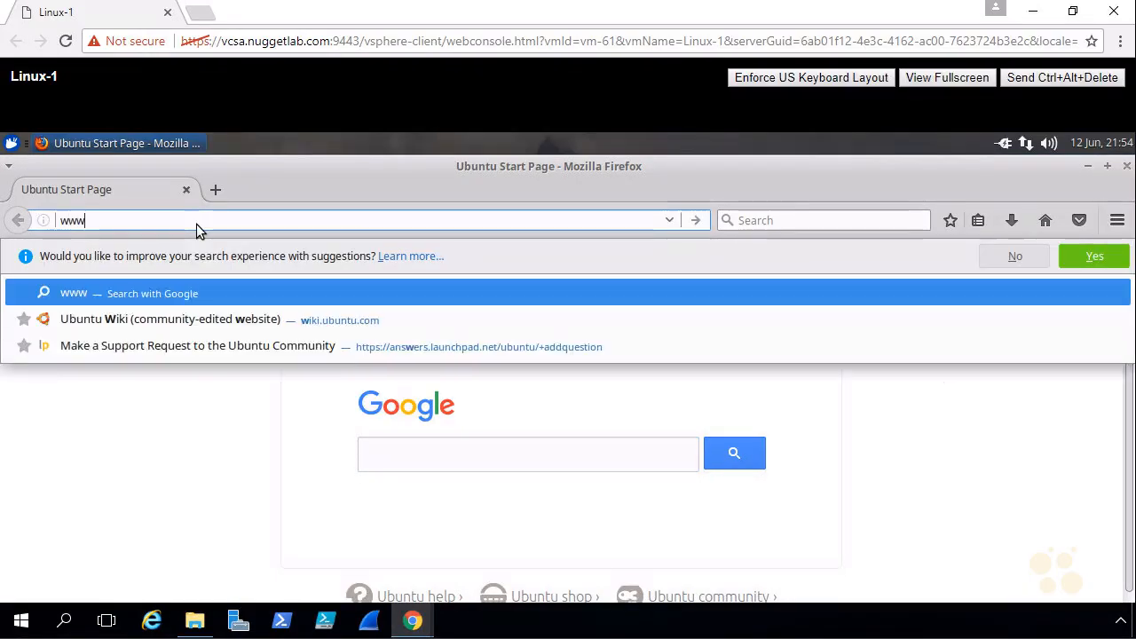
pyautogui.write('.cbtnuggets.com')
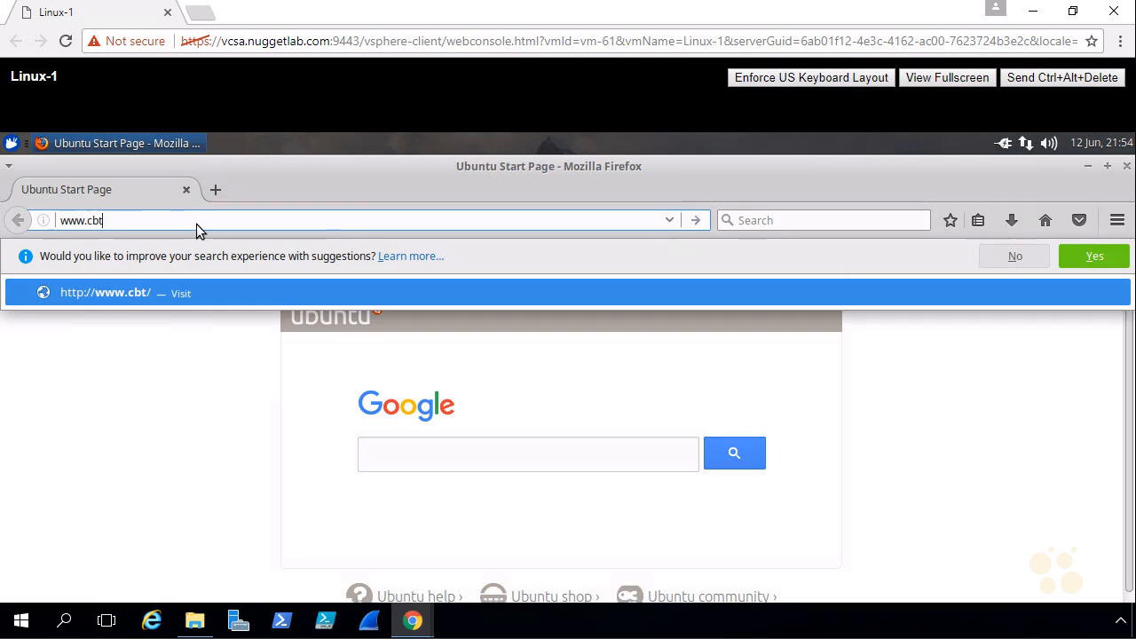
pyautogui.press('Return')
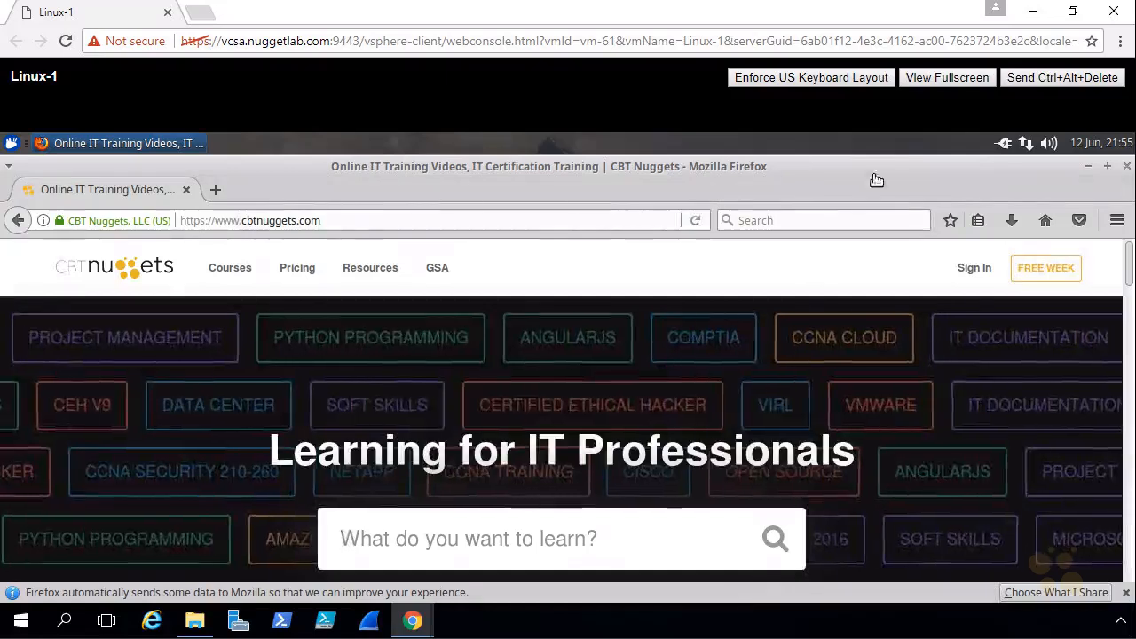
# Bring back vSphere Web Client, widen the navigator, refresh the inventory, then close the client window
pyautogui.click(1032, 14)
pyautogui.moveTo(412, 626)
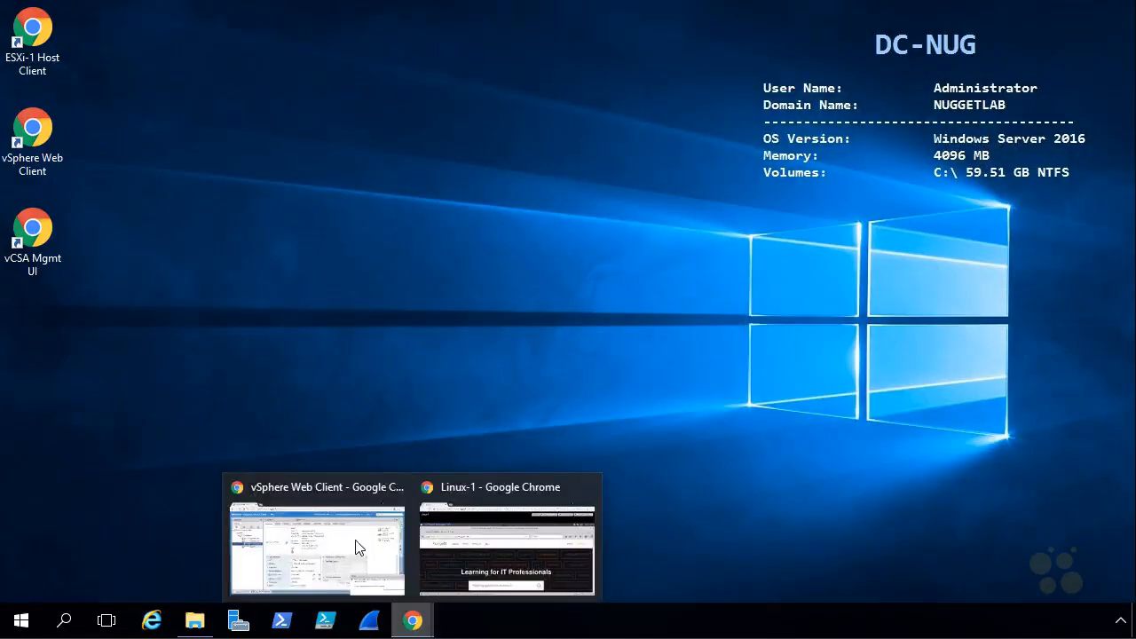
pyautogui.click(330, 535)
pyautogui.moveTo(217, 248); pyautogui.dragTo(305, 255)
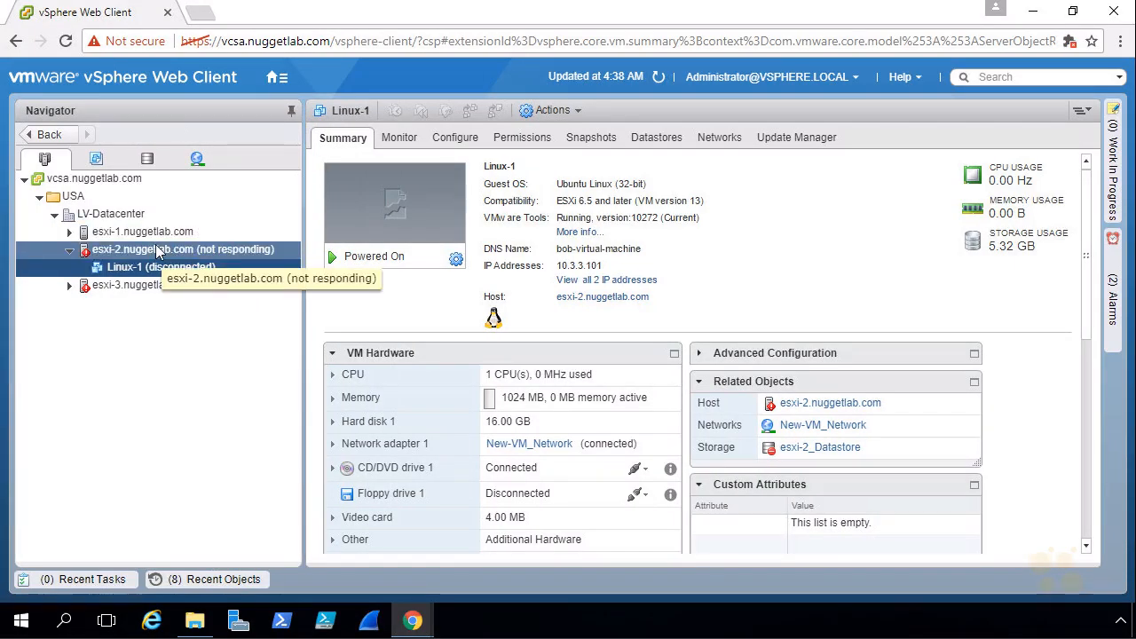
pyautogui.click(658, 78)
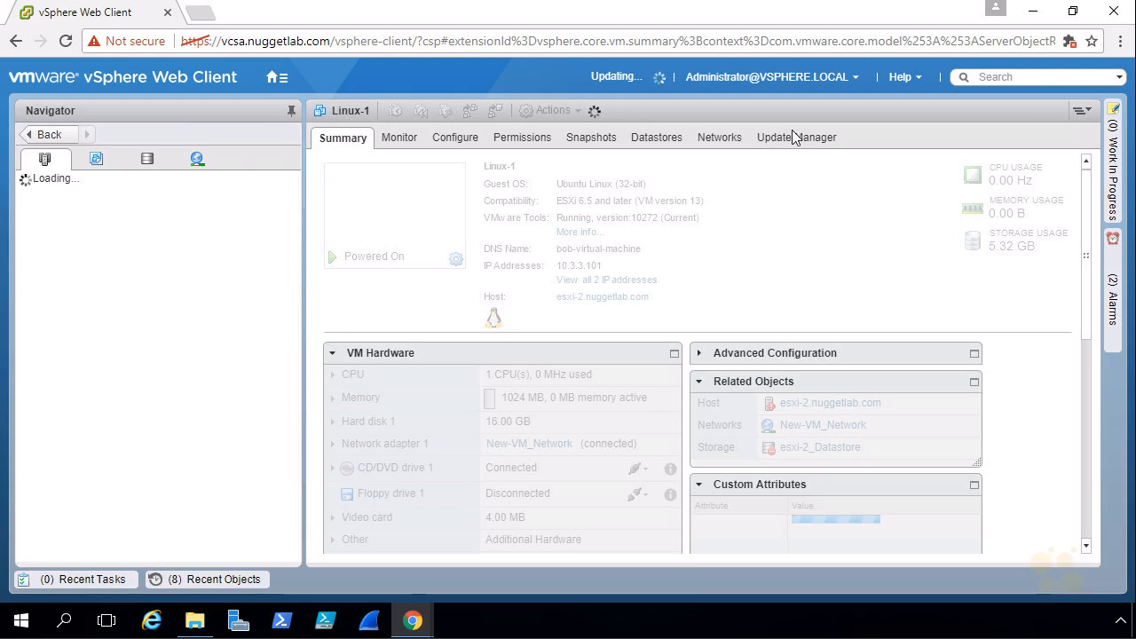
pyautogui.click(1115, 12)
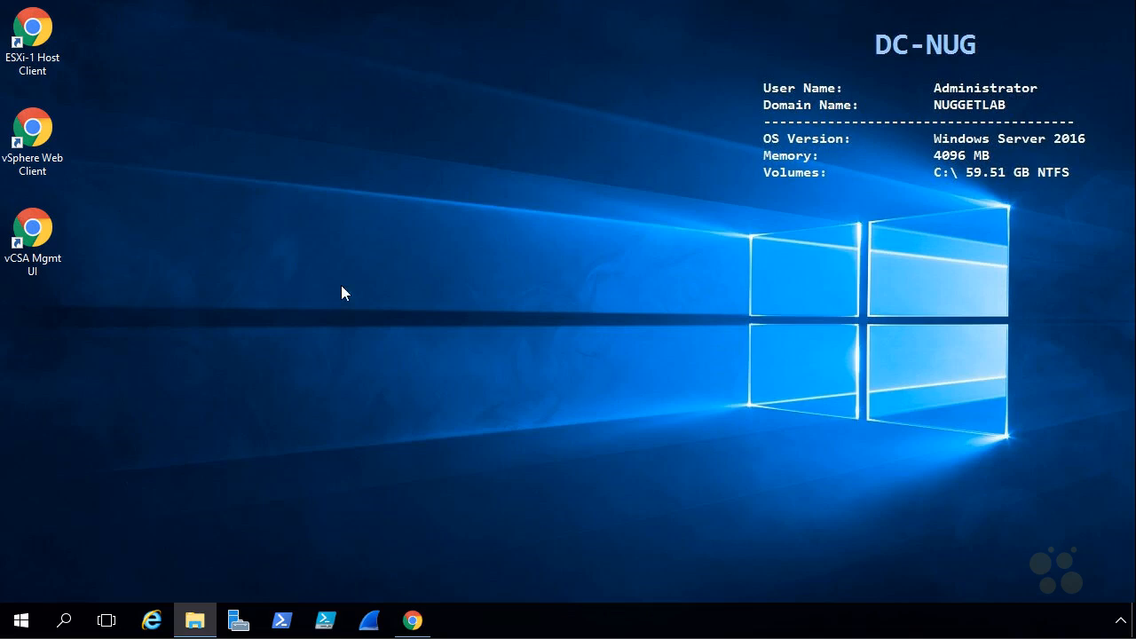
# Log in to the vCSA appliance management page as root with the account password
pyautogui.doubleClick(42, 235)
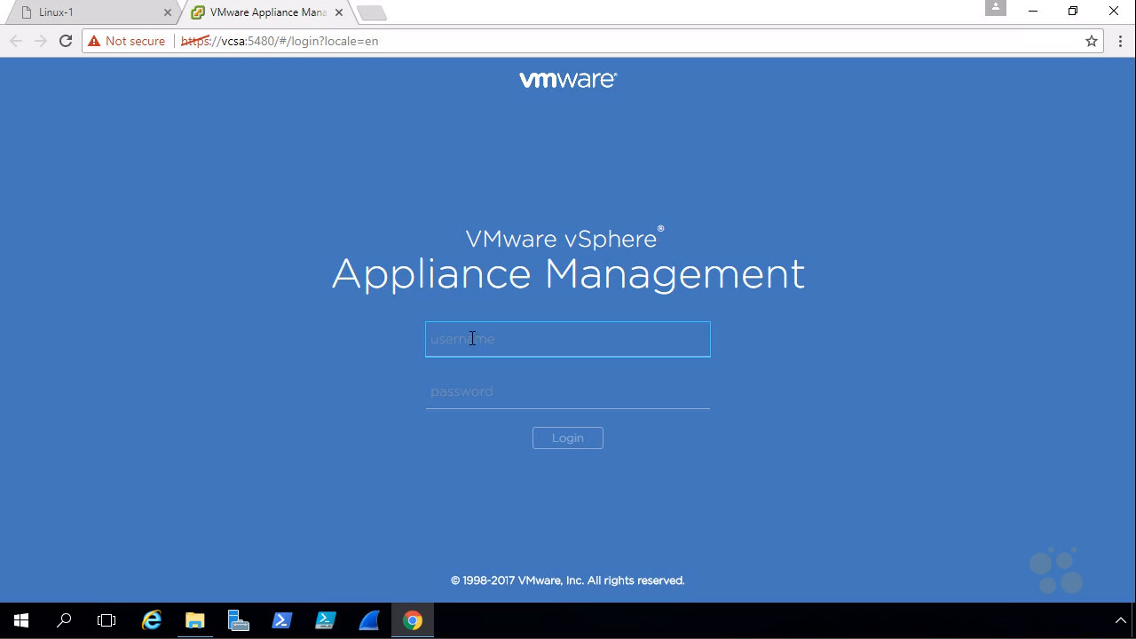
pyautogui.write('root')
pyautogui.press('Tab')
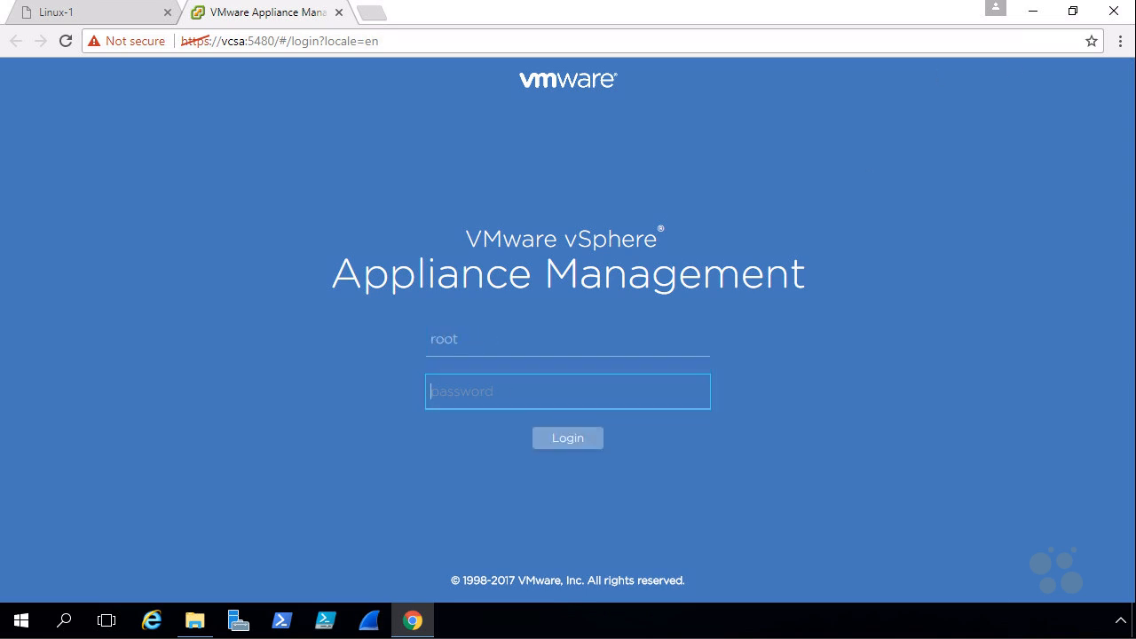
pyautogui.hotkey('ctrl', 'v')
pyautogui.click(569, 439)
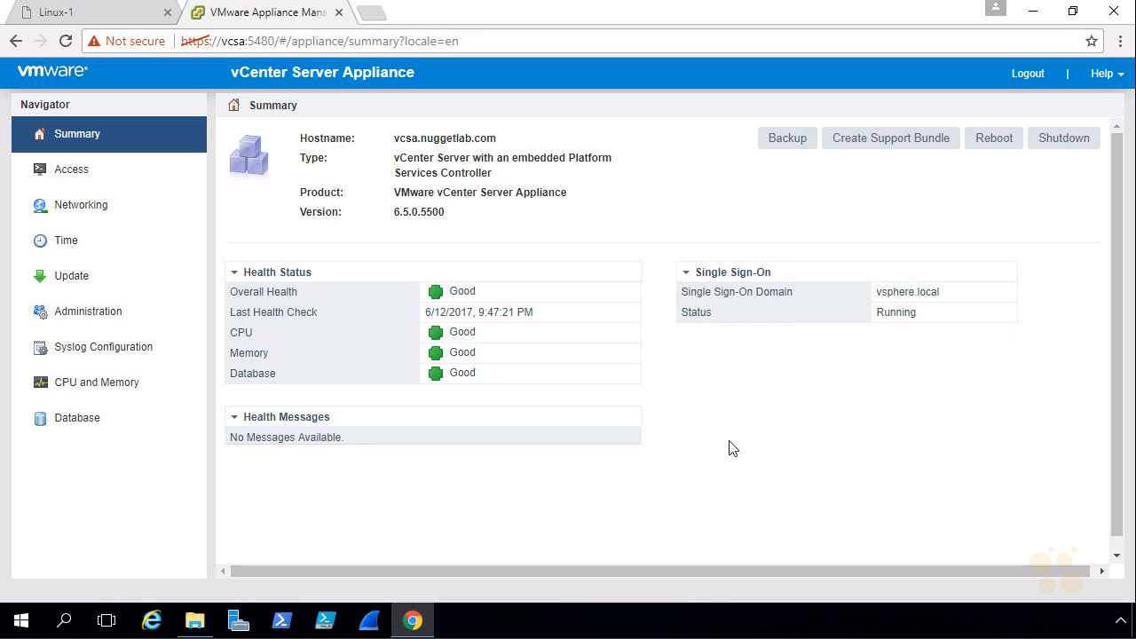
# Reboot the appliance, confirm Yes, then log out and close the page
pyautogui.click(994, 138)
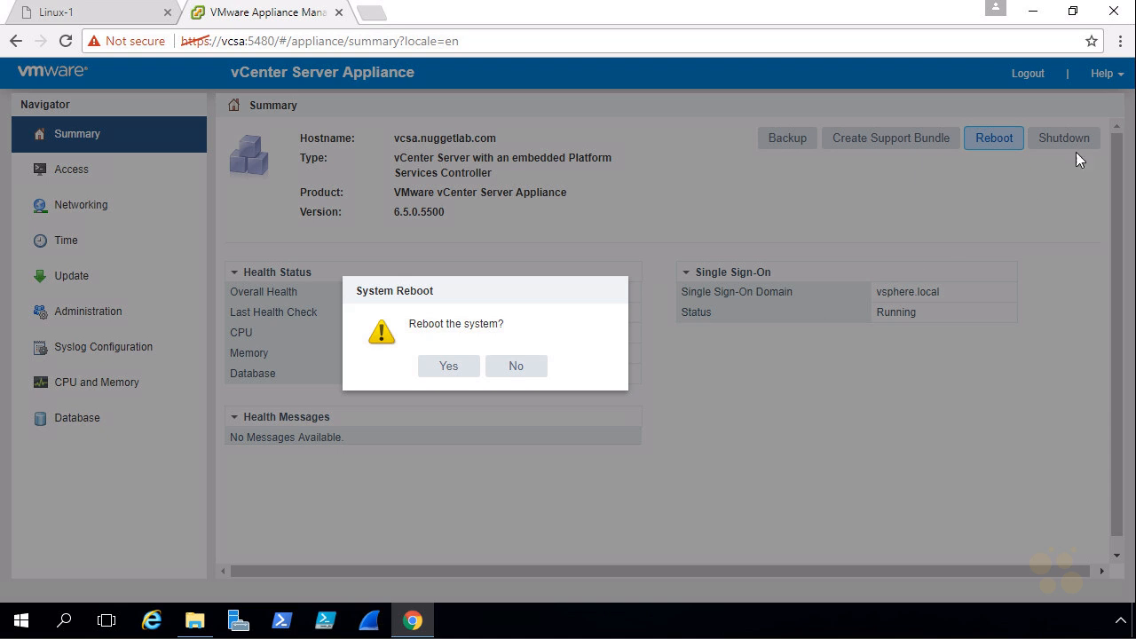
pyautogui.click(451, 369)
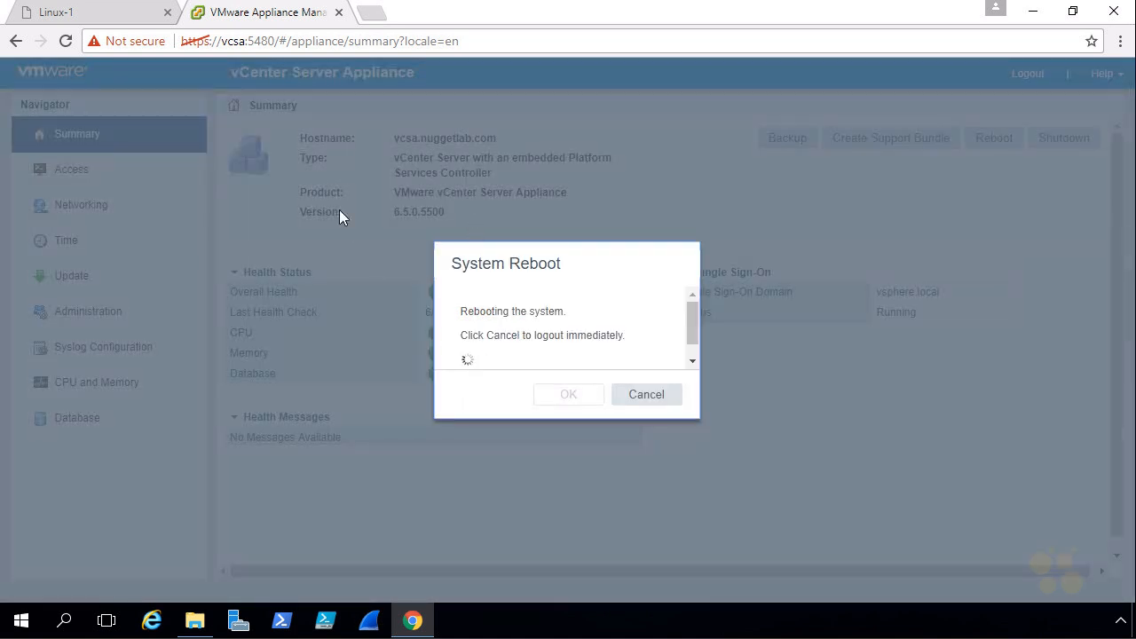
pyautogui.click(637, 402)
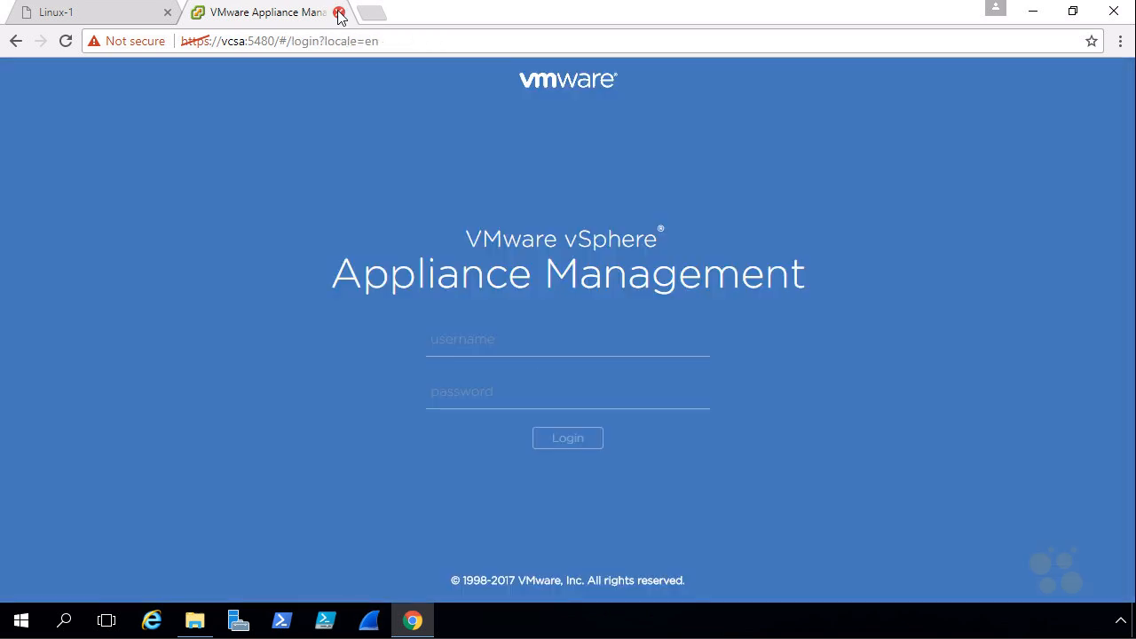
pyautogui.click(339, 13)
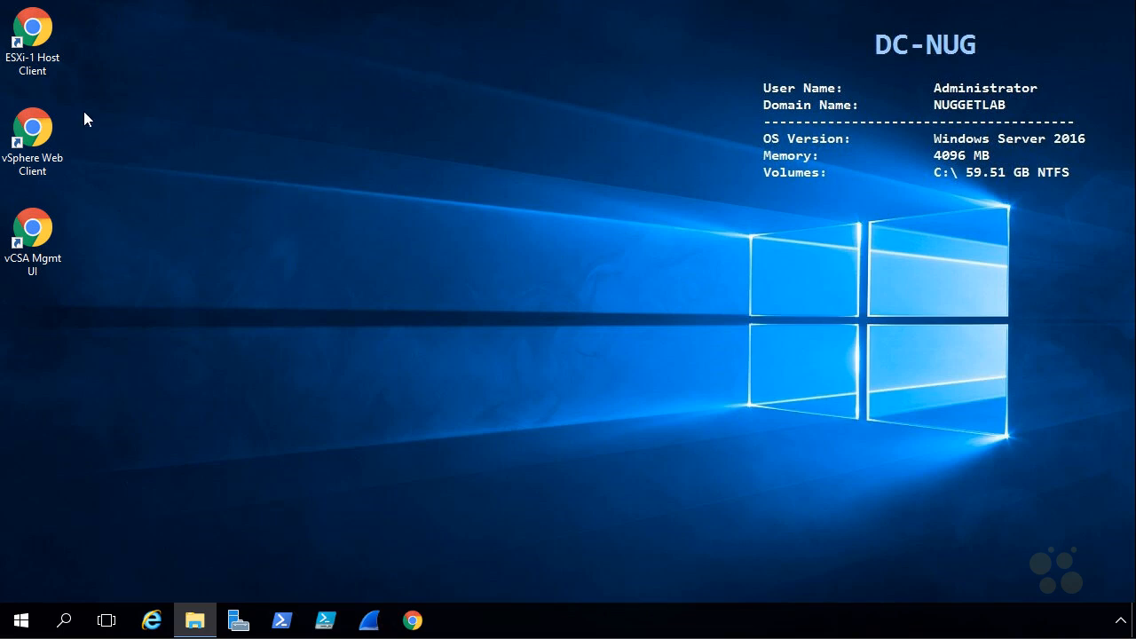
# Open vSphere Web Client and sign in with the SSO administrator user name and password
pyautogui.doubleClick(38, 131)
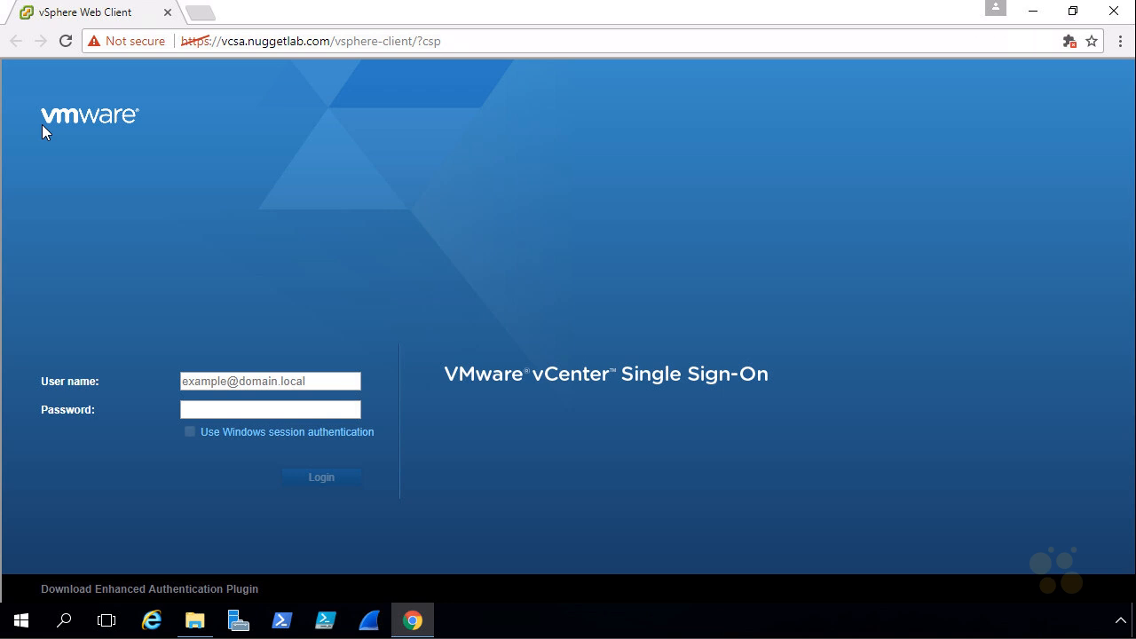
pyautogui.click(229, 379)
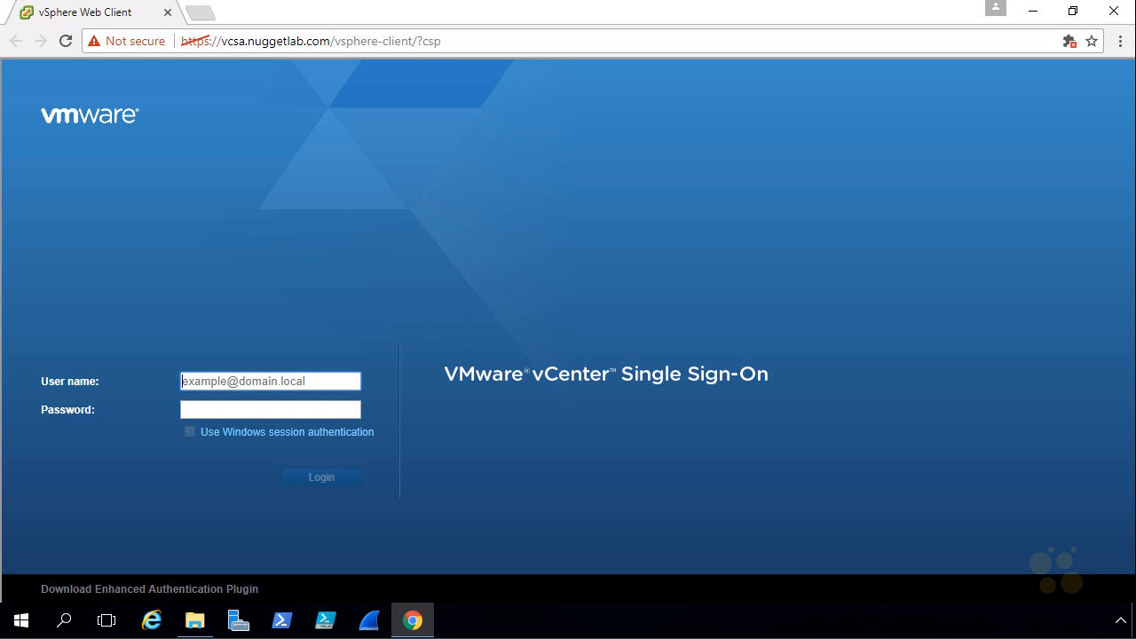
pyautogui.hotkey('ctrl', 'v')
pyautogui.click(305, 409)
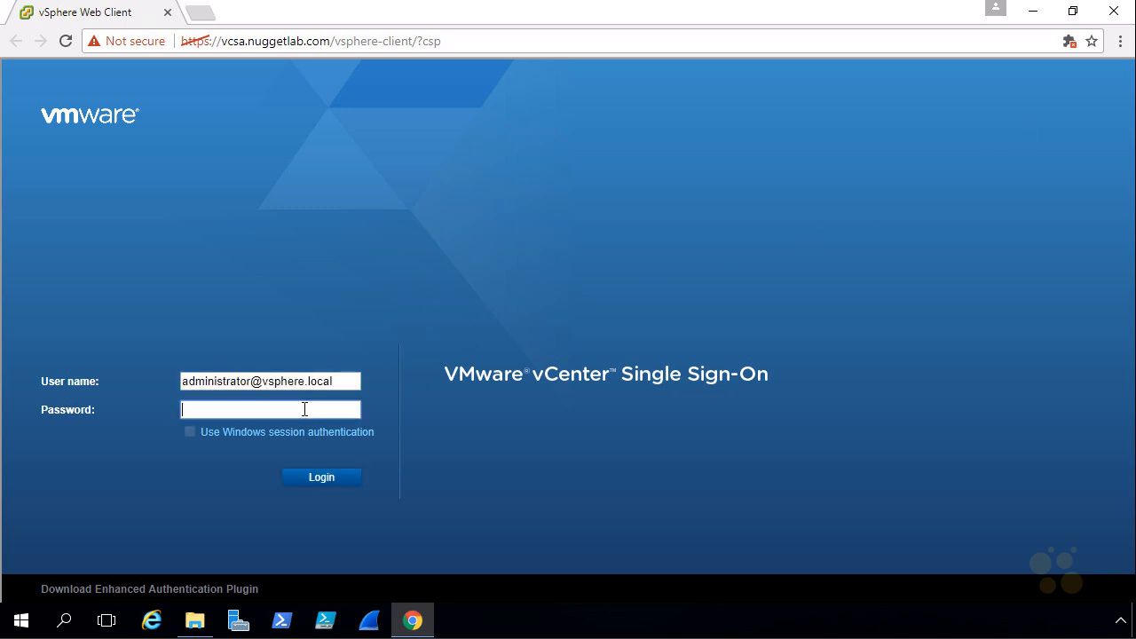
pyautogui.hotkey('ctrl', 'v')
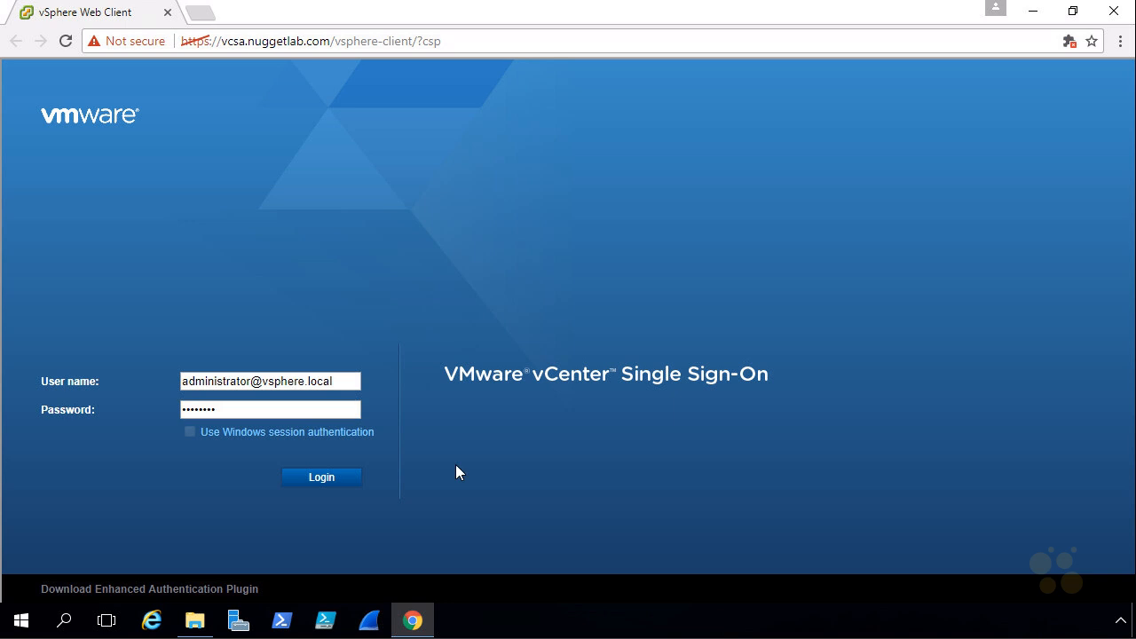
pyautogui.click(337, 478)
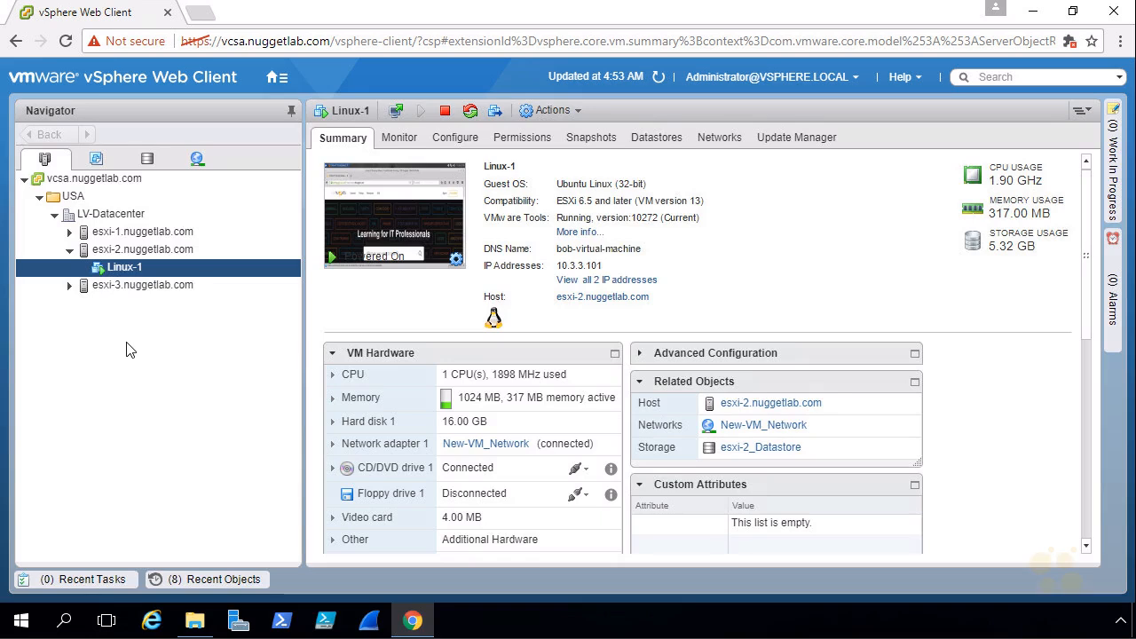
# Select host esxi-1.nuggetlab.com to show its virtual switches, listing only vSwitch0
pyautogui.hotkey('ctrl', '2')
pyautogui.moveTo(127, 221)
pyautogui.mouseDown()
pyautogui.moveTo(107, 218)
pyautogui.moveTo(69, 255)
pyautogui.moveTo(199, 249)
pyautogui.moveTo(127, 227)
pyautogui.mouseUp()
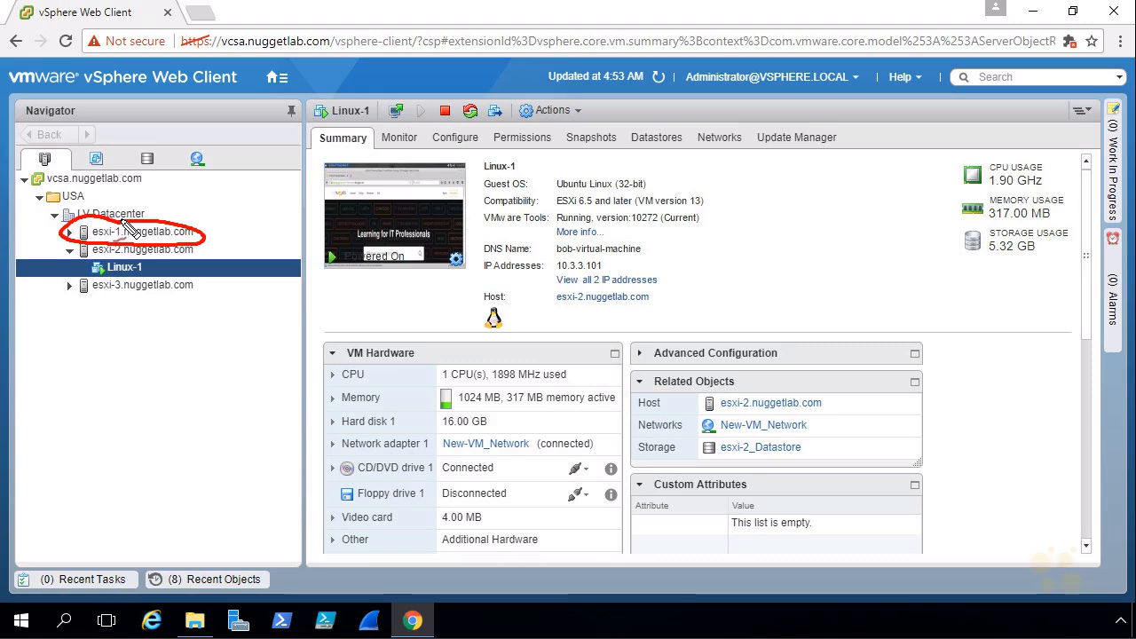
pyautogui.moveTo(222, 176); pyautogui.dragTo(185, 216)
pyautogui.moveTo(184, 203); pyautogui.dragTo(197, 213)
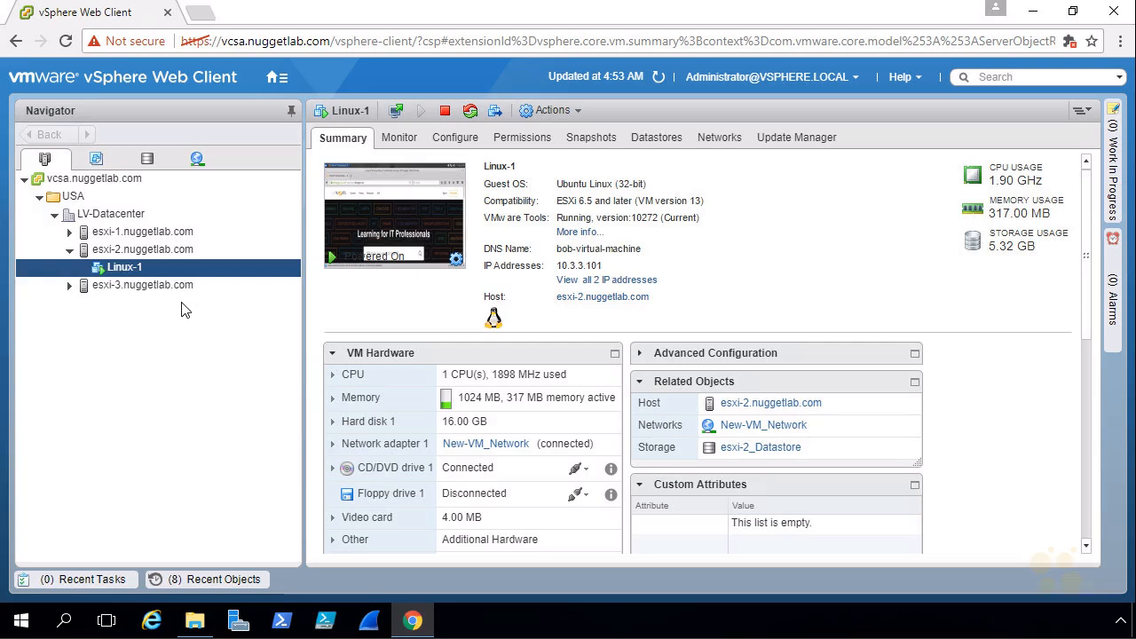
pyautogui.click(150, 236)
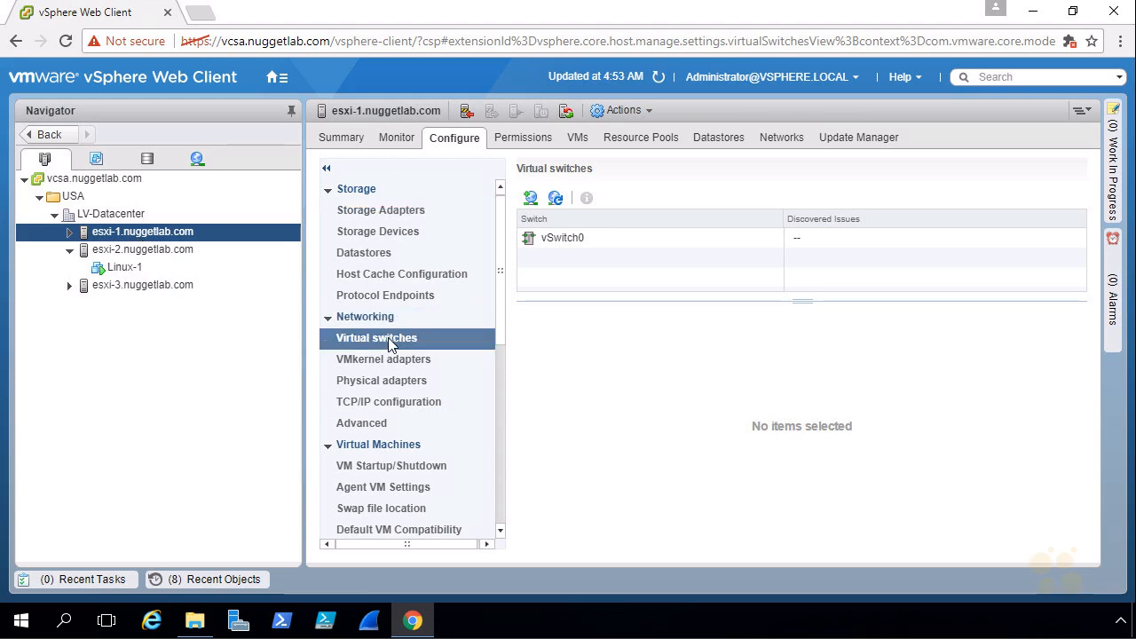
# Select vSwitch0 to display its diagram with Management Network, vmk0 and uplink vmnic0
pyautogui.click(558, 240)
pyautogui.moveTo(776, 328)
pyautogui.mouseDown()
pyautogui.moveTo(520, 488)
pyautogui.moveTo(955, 303)
pyautogui.moveTo(699, 323)
pyautogui.moveTo(807, 353)
pyautogui.mouseUp()
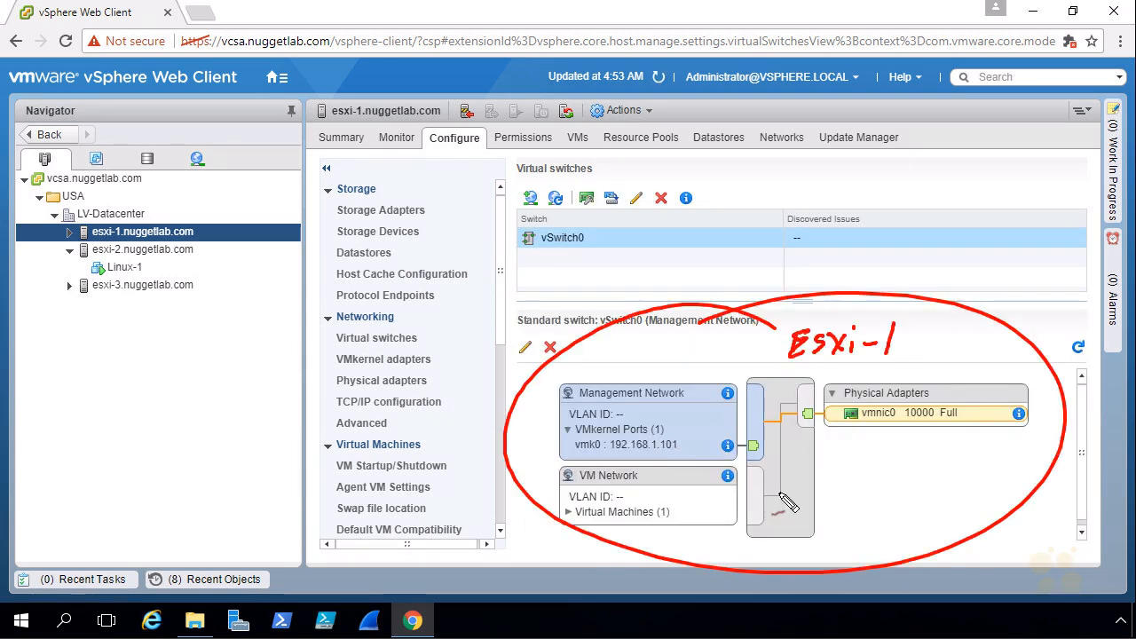
pyautogui.moveTo(785, 558); pyautogui.dragTo(786, 536)
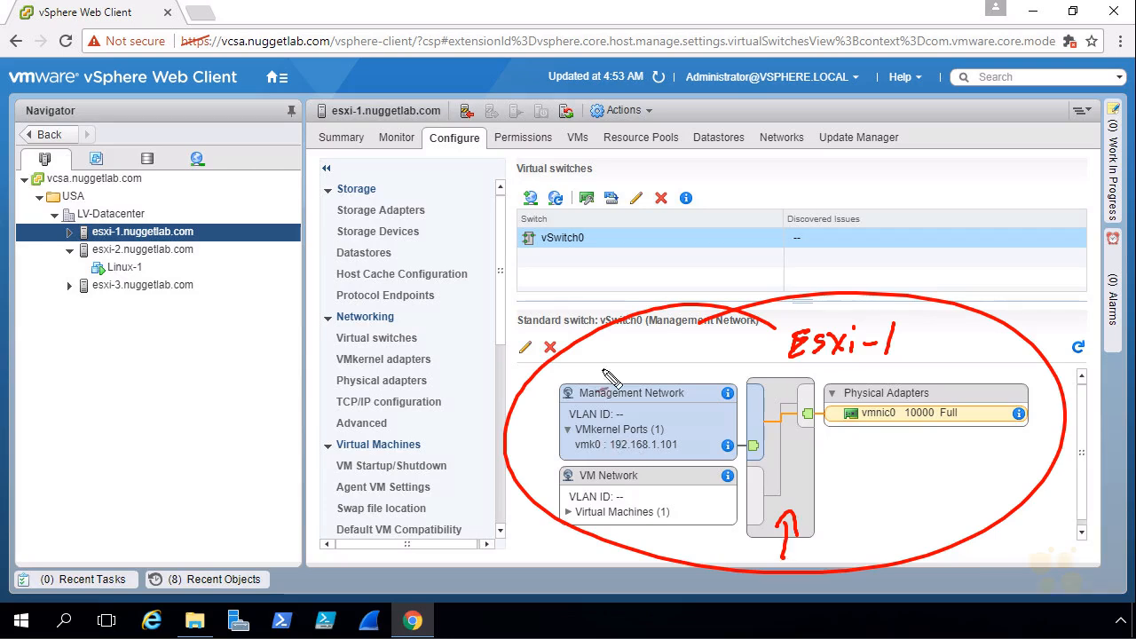
pyautogui.moveTo(621, 323); pyautogui.dragTo(641, 412)
pyautogui.moveTo(617, 395); pyautogui.dragTo(650, 413)
pyautogui.moveTo(614, 454); pyautogui.dragTo(677, 455)
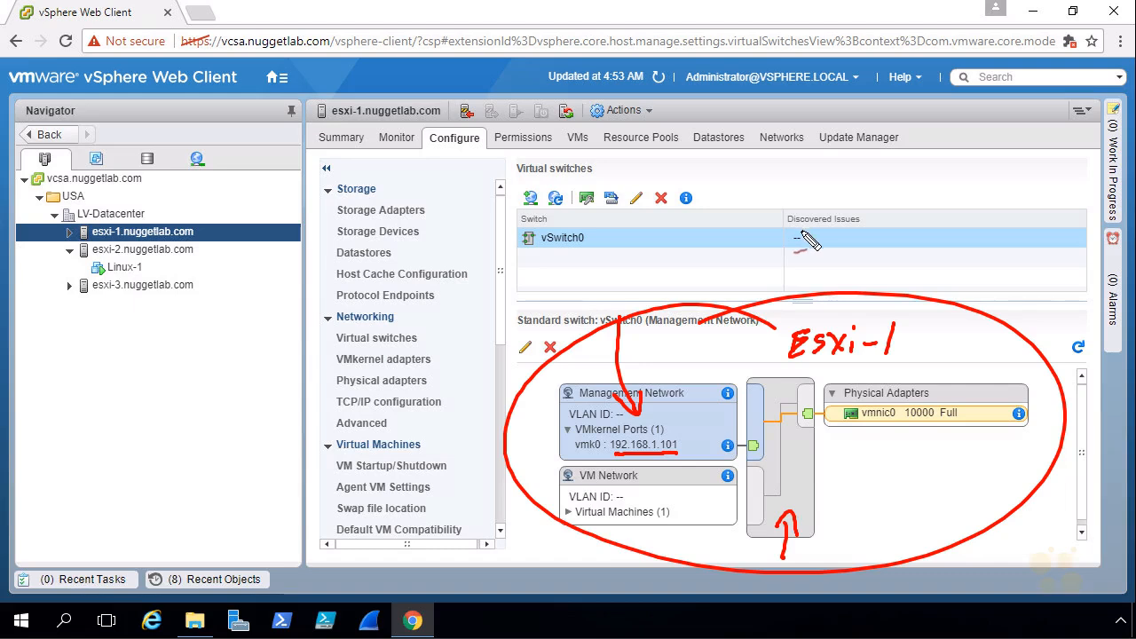
pyautogui.moveTo(533, 553); pyautogui.dragTo(563, 520)
pyautogui.moveTo(543, 527)
pyautogui.mouseDown()
pyautogui.moveTo(565, 519)
pyautogui.moveTo(559, 536)
pyautogui.mouseUp()
pyautogui.moveTo(621, 486)
pyautogui.mouseDown()
pyautogui.moveTo(653, 479)
pyautogui.moveTo(573, 476)
pyautogui.moveTo(619, 479)
pyautogui.mouseUp()
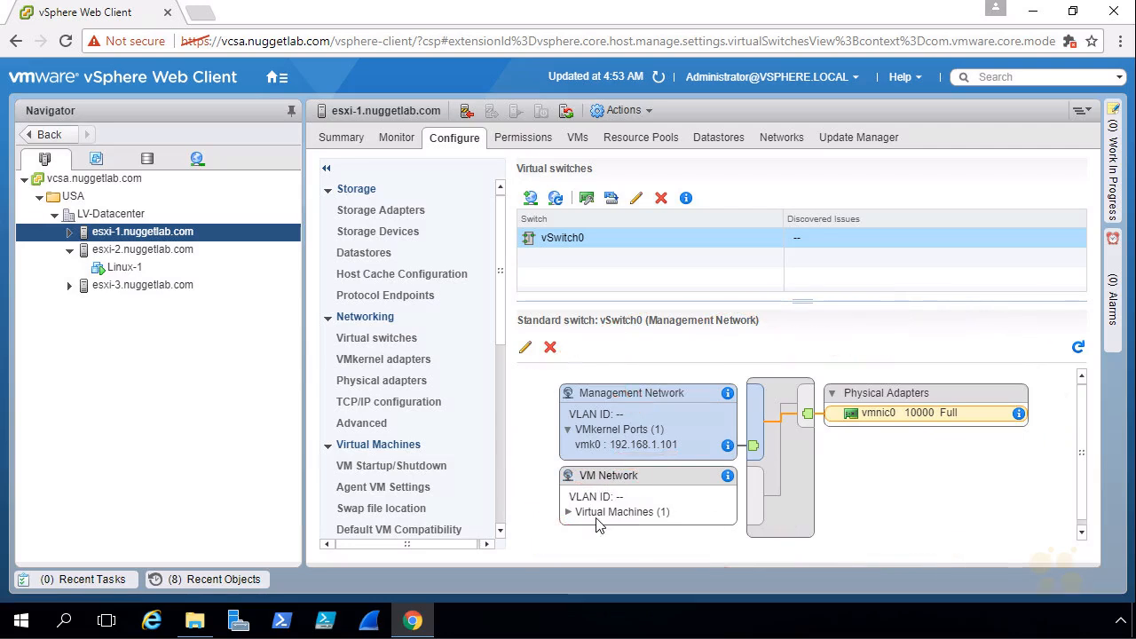
# Expand Virtual Machines (1) under VM Network to reveal the attached vCenter Server VM
pyautogui.click(567, 513)
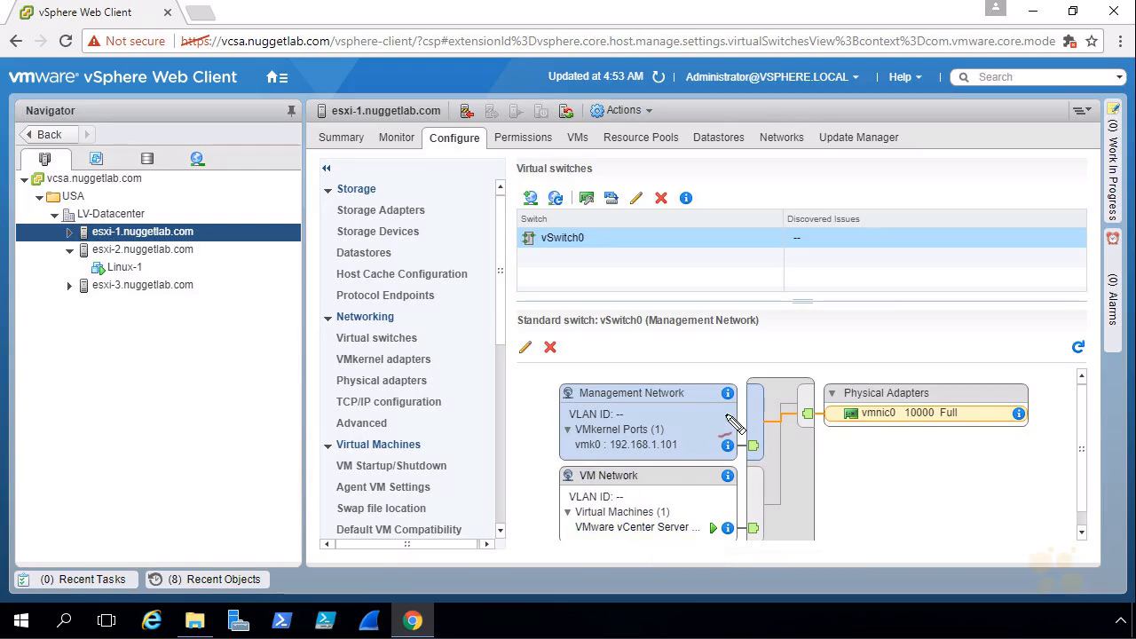
pyautogui.moveTo(522, 503); pyautogui.dragTo(554, 518)
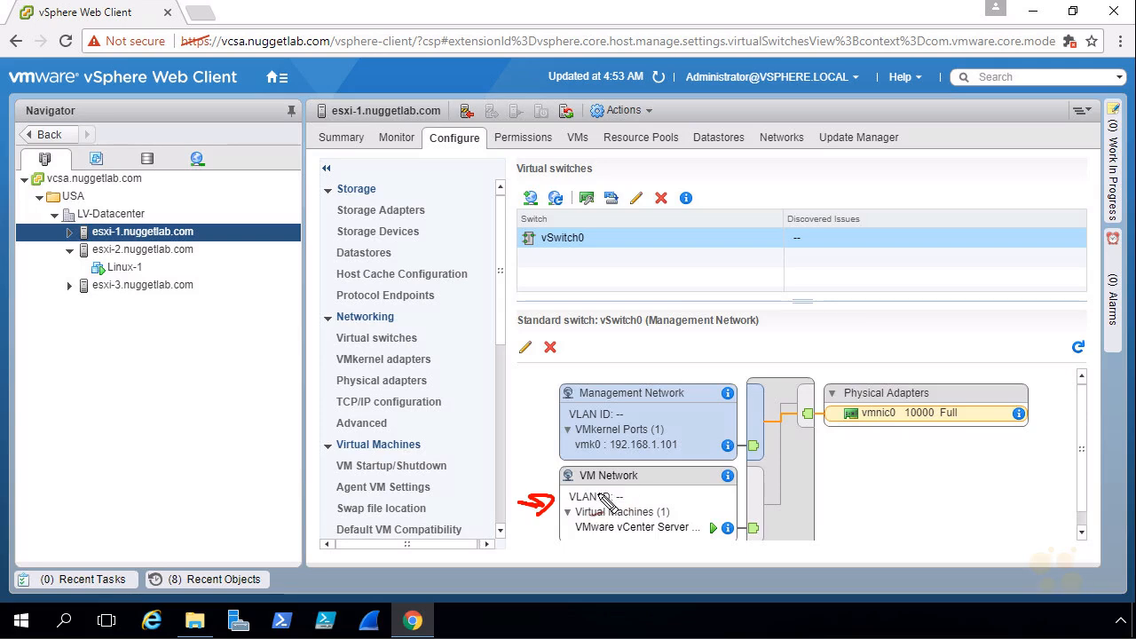
pyautogui.moveTo(583, 336)
pyautogui.mouseDown()
pyautogui.moveTo(620, 380)
pyautogui.moveTo(625, 360)
pyautogui.mouseUp()
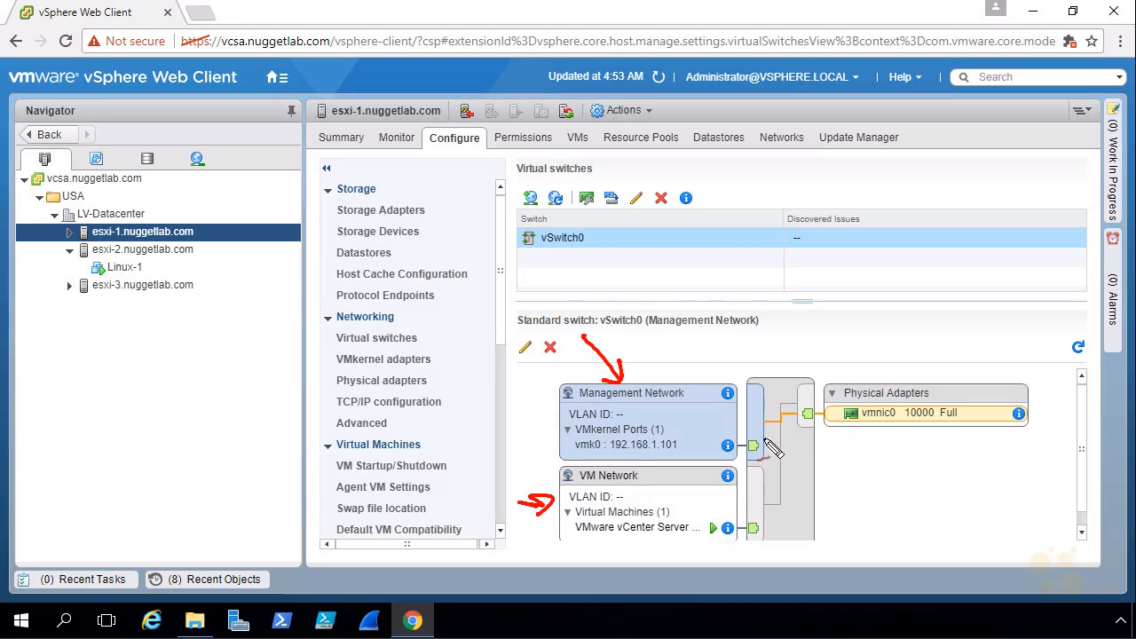
pyautogui.moveTo(753, 433)
pyautogui.mouseDown()
pyautogui.moveTo(794, 451)
pyautogui.moveTo(754, 516)
pyautogui.moveTo(765, 515)
pyautogui.mouseUp()
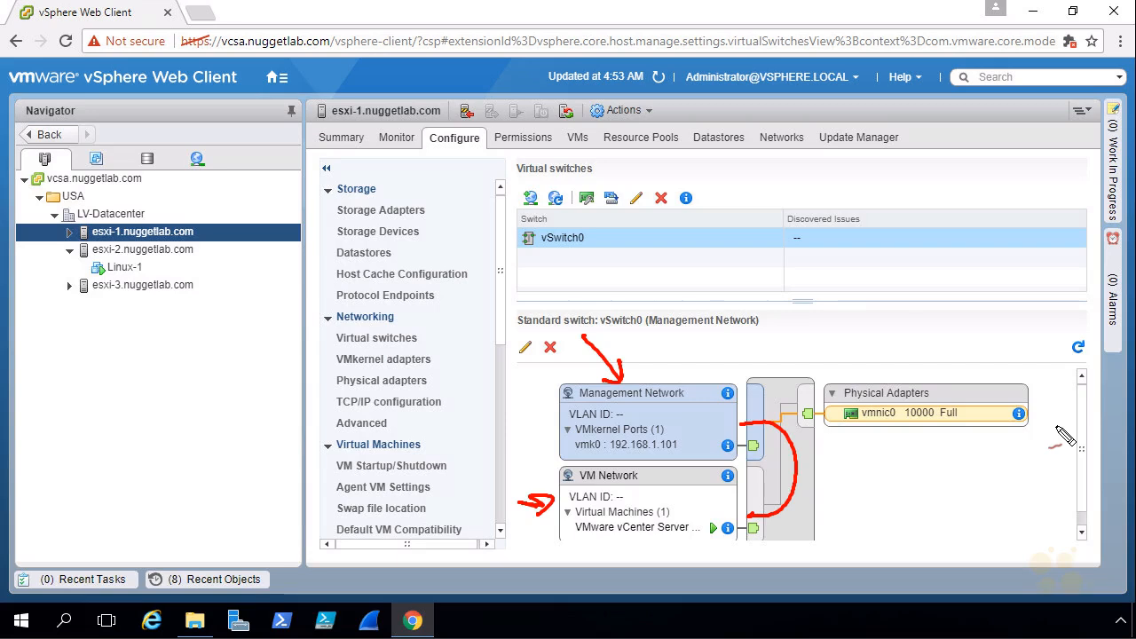
pyautogui.press('Escape')
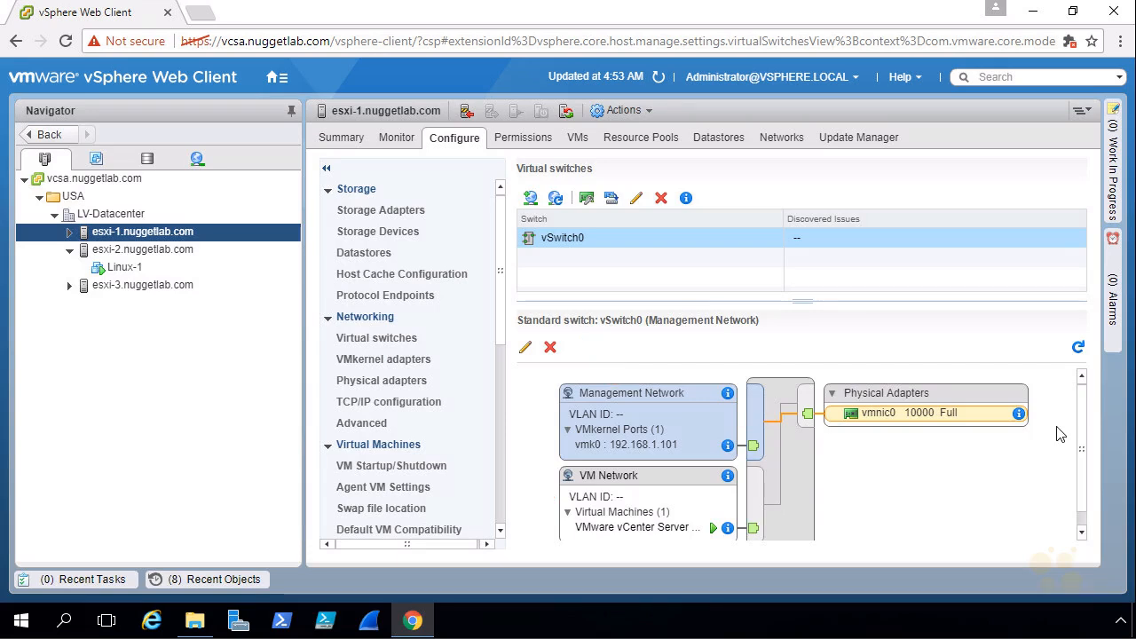
# Select Linux-1 and launch its web console, showing Firefox on the CBT Nuggets homepage
pyautogui.click(124, 268)
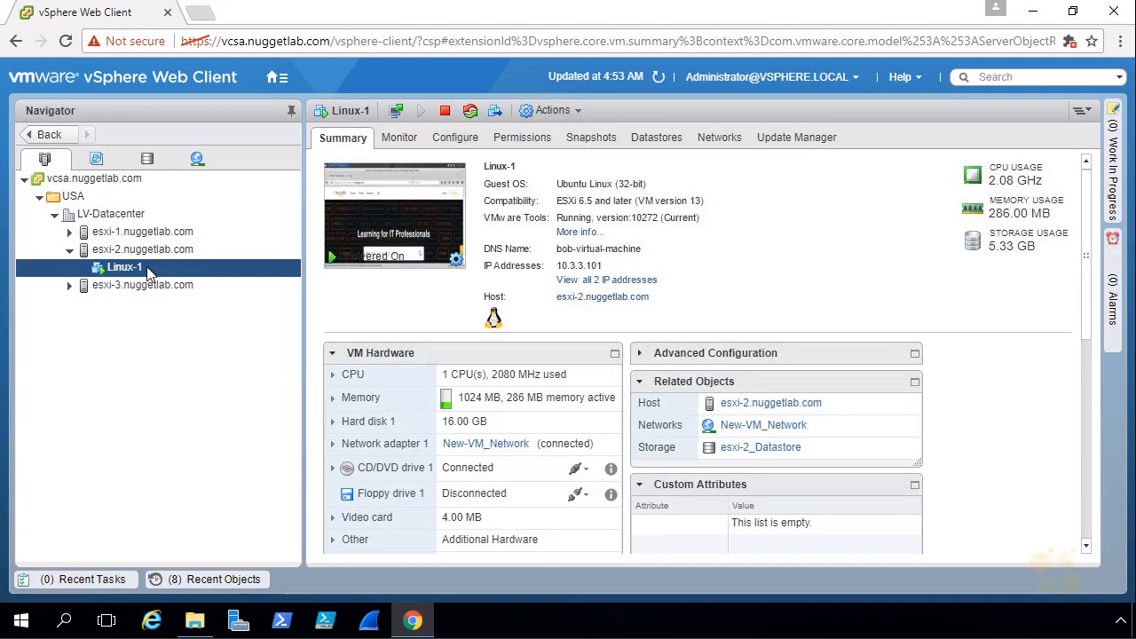
pyautogui.rightClick(151, 270)
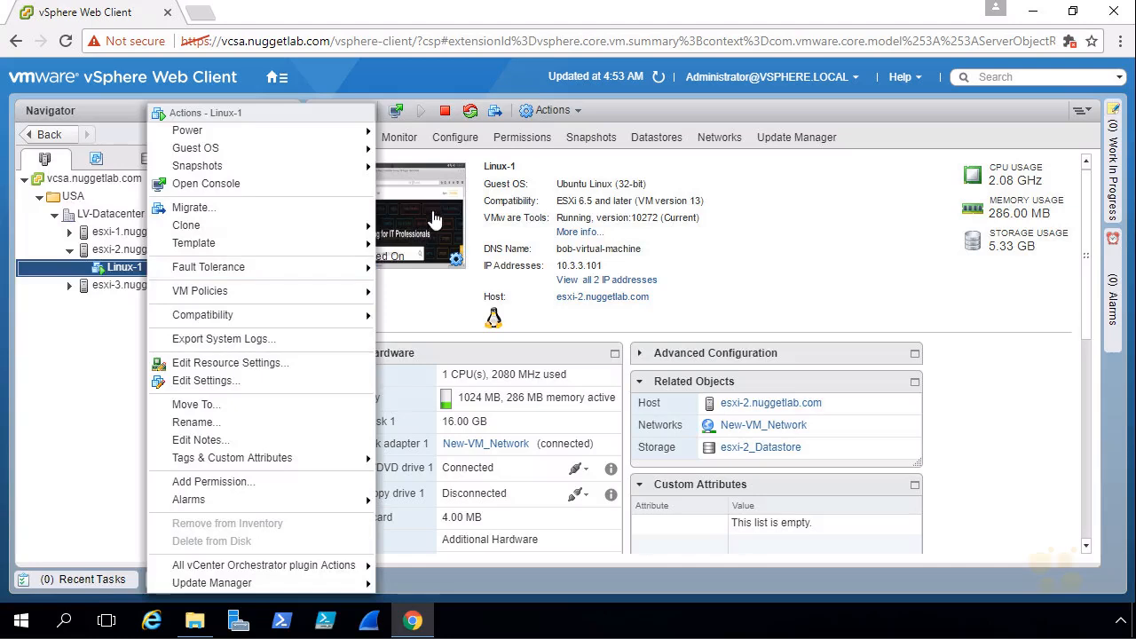
pyautogui.click(422, 306)
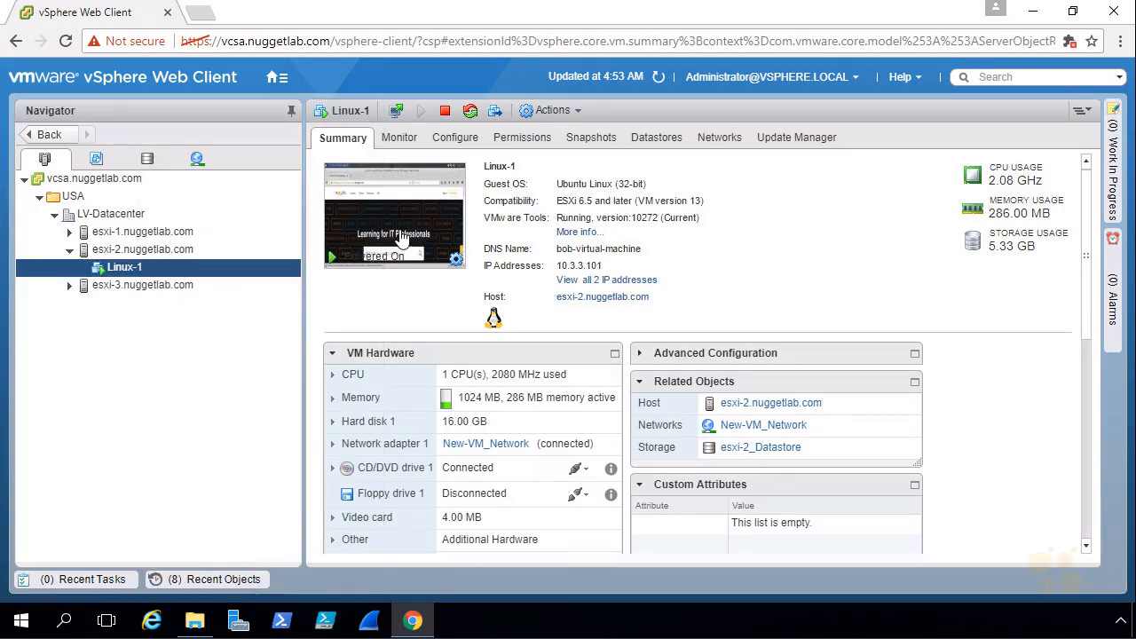
pyautogui.click(397, 114)
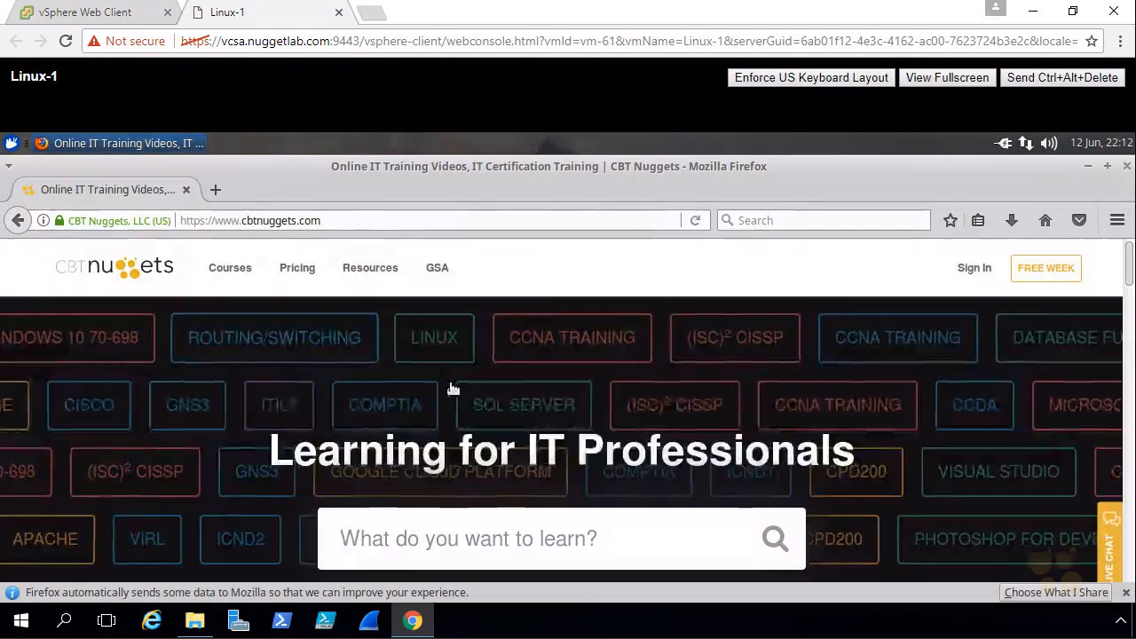